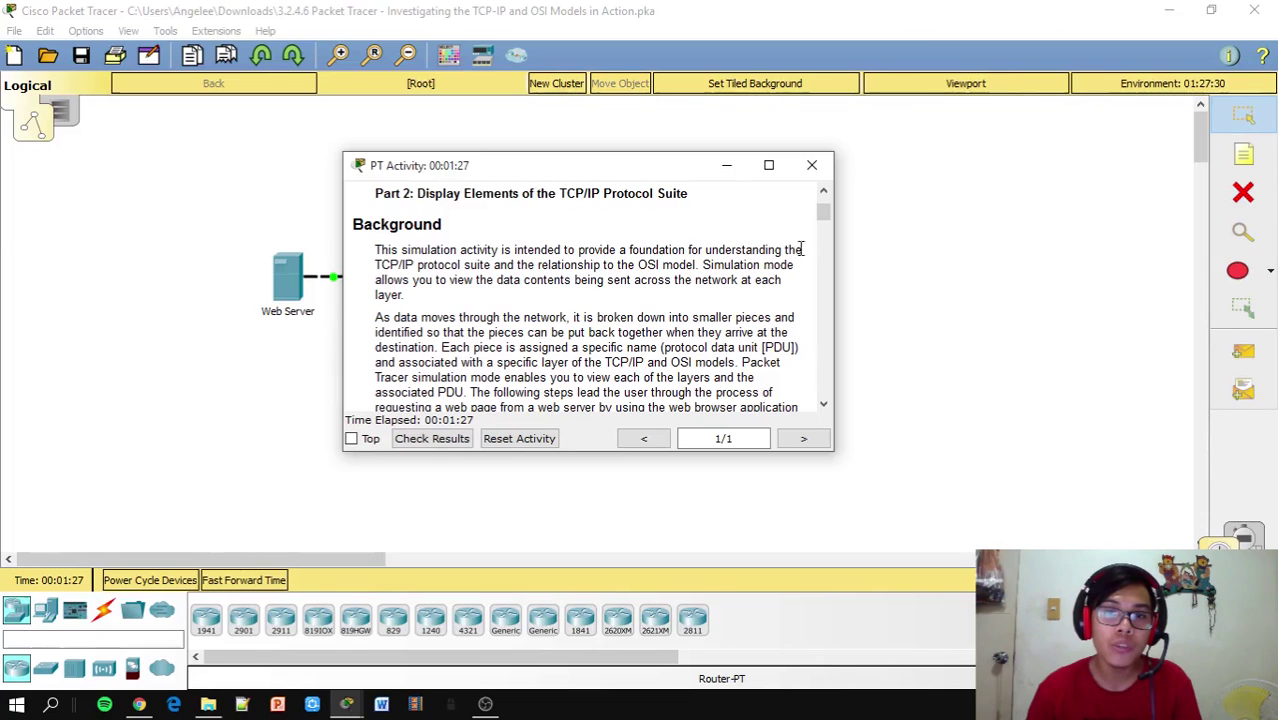
# Read the activity's background and Part 1 Step 1 instructions, and switch from Realtime to Simulation mode.
pyautogui.moveTo(821, 214); pyautogui.dragTo(823, 232)
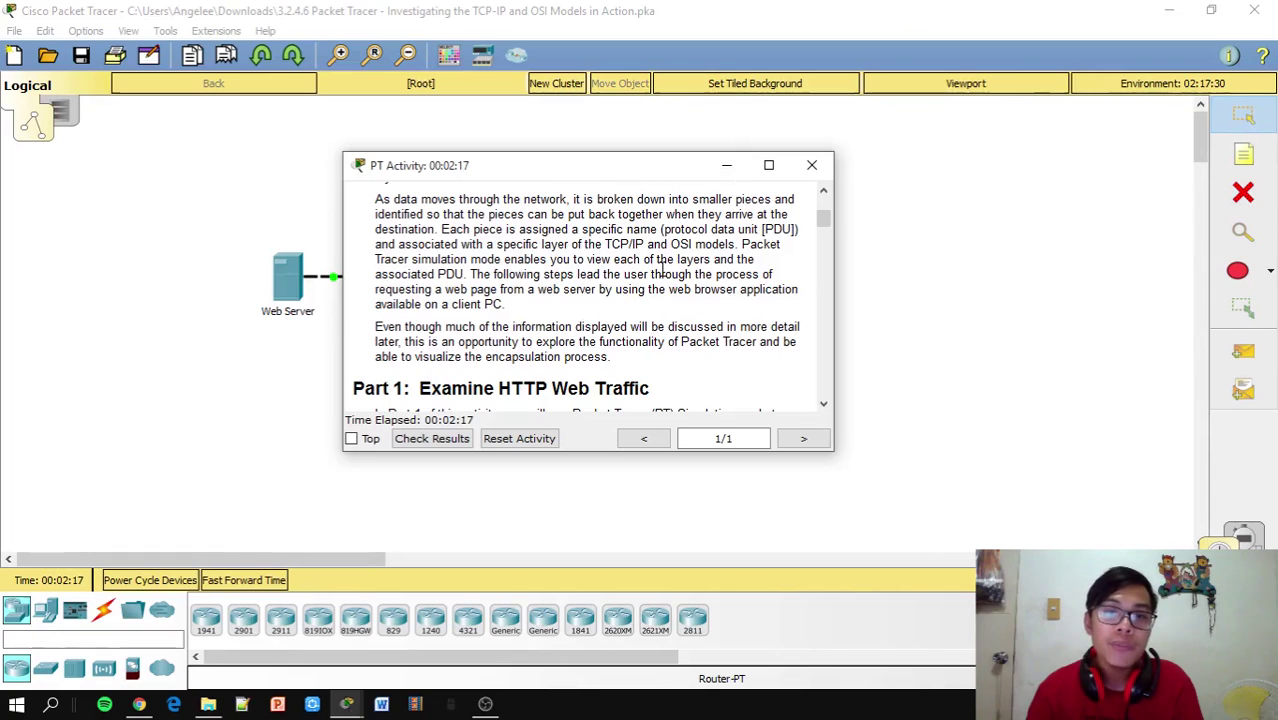
pyautogui.scroll(-1, 660, 270)
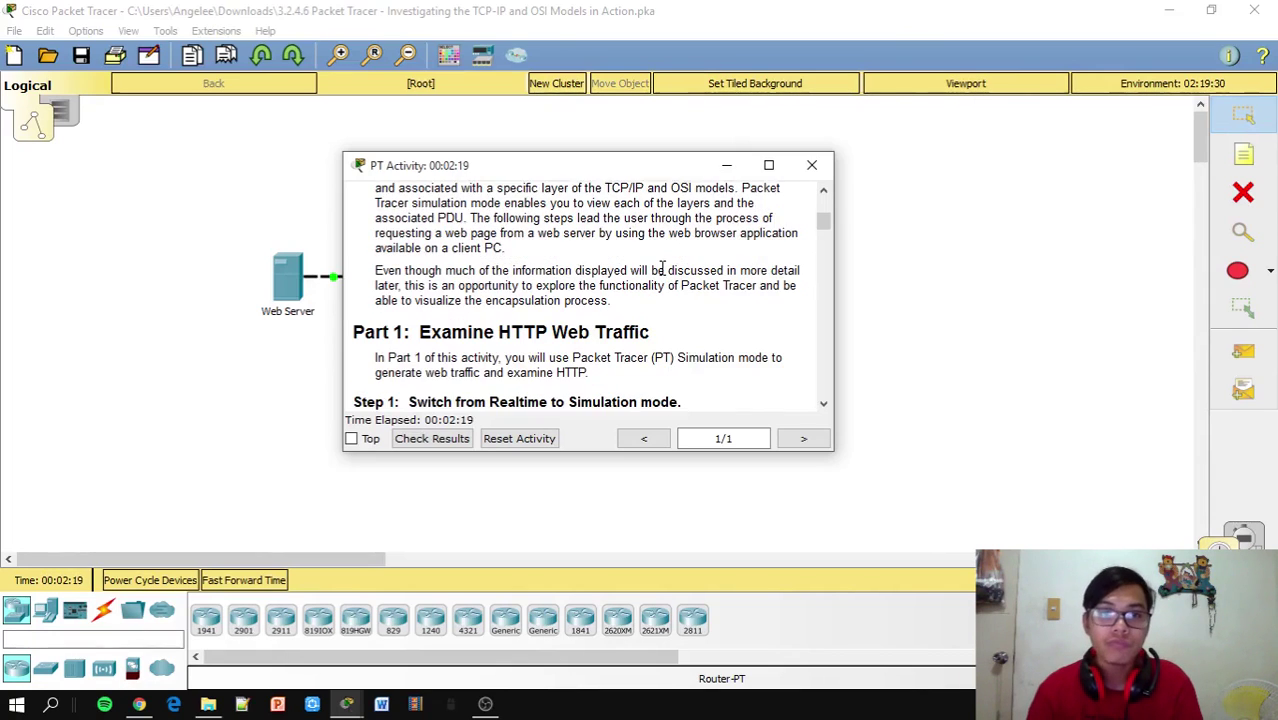
pyautogui.scroll(-2, 662, 273)
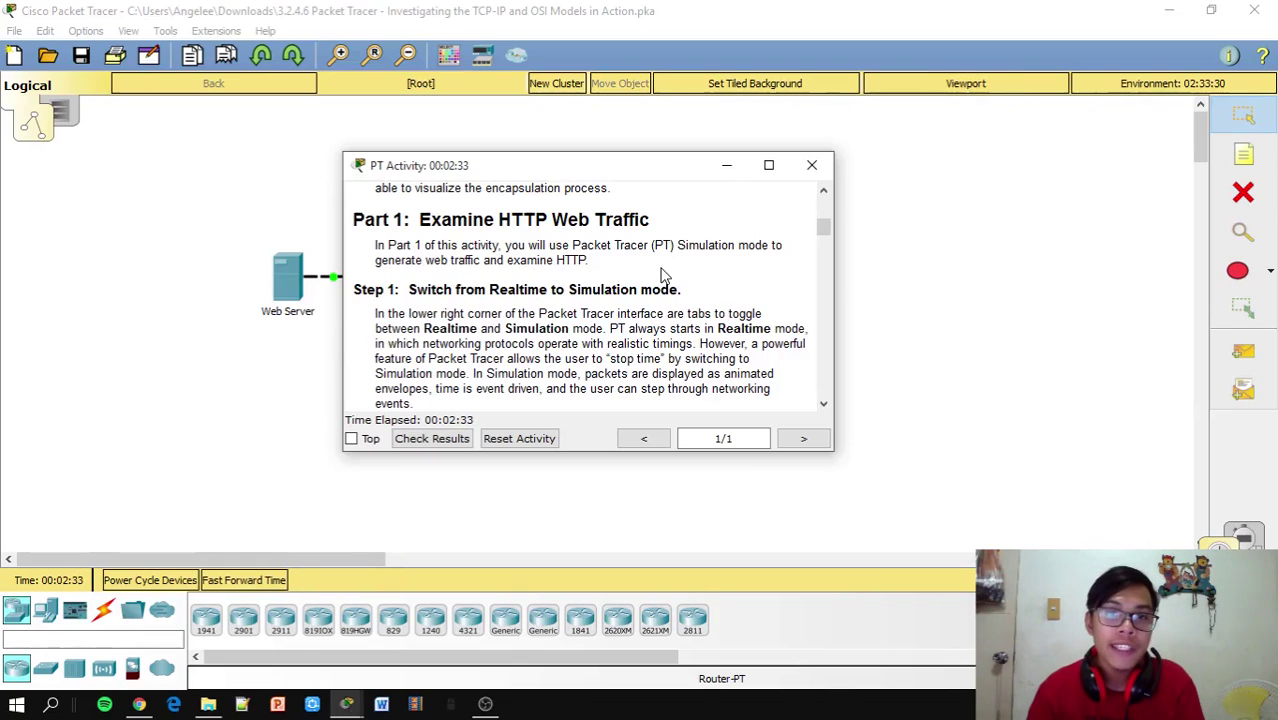
pyautogui.moveTo(822, 232); pyautogui.dragTo(821, 231)
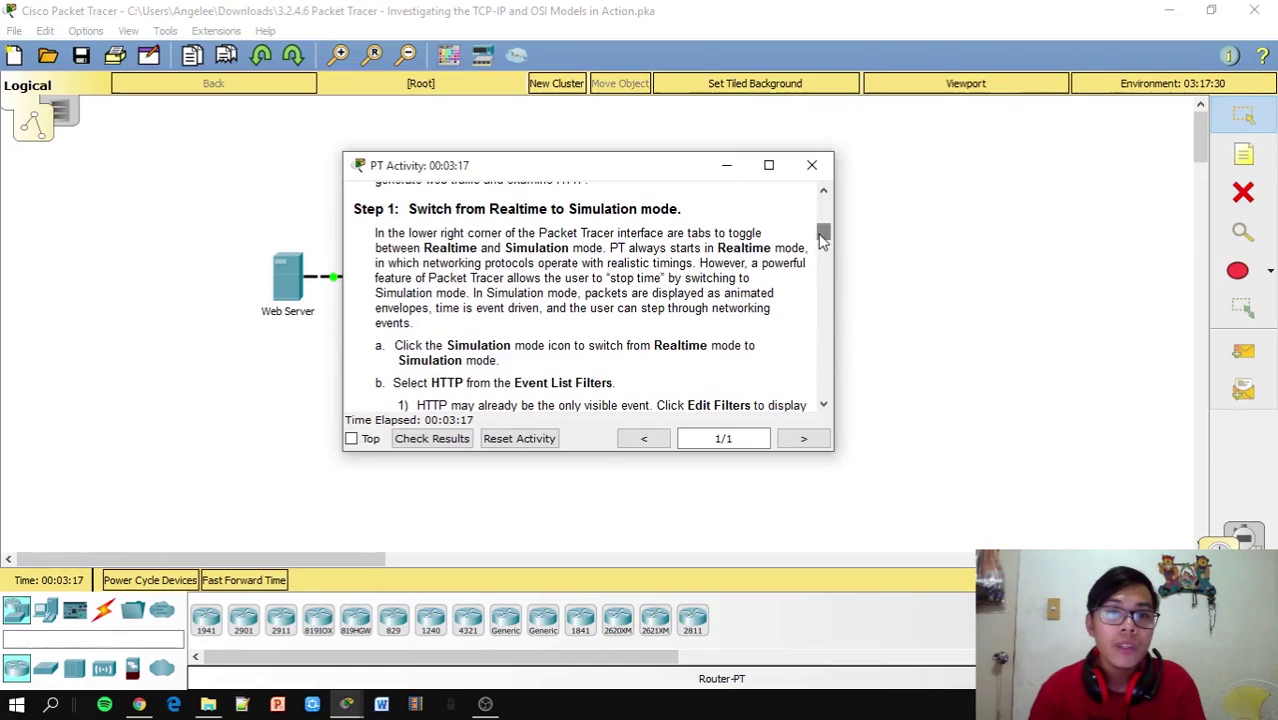
pyautogui.scroll(-3, 820, 238)
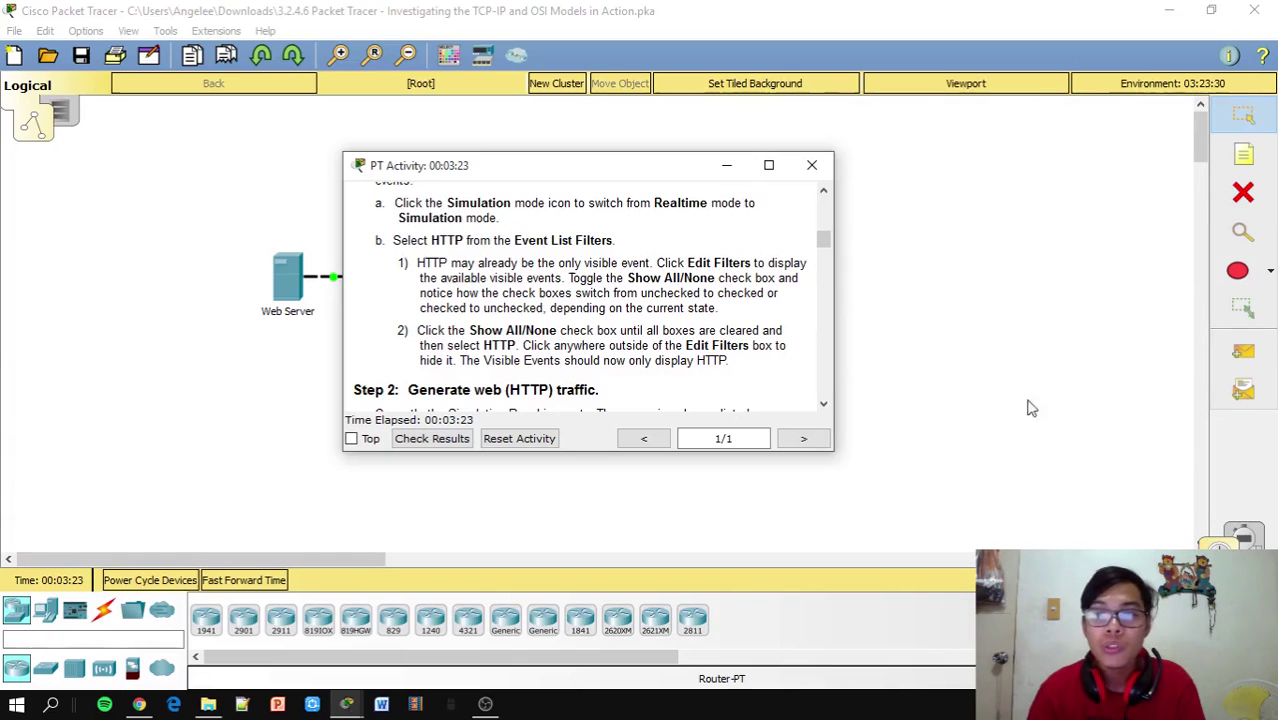
pyautogui.click(1246, 540)
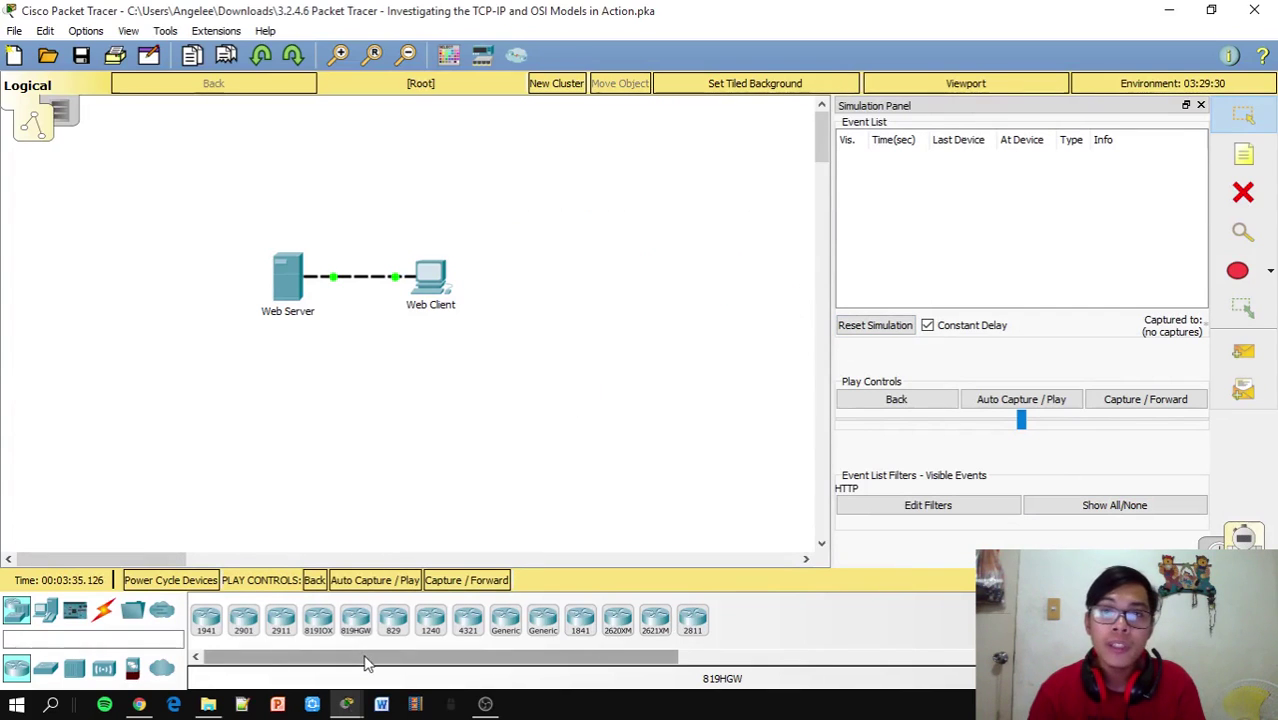
# Bring the PT Activity instructions back to the front and move the window clear of the Simulation Panel.
pyautogui.click(346, 704)
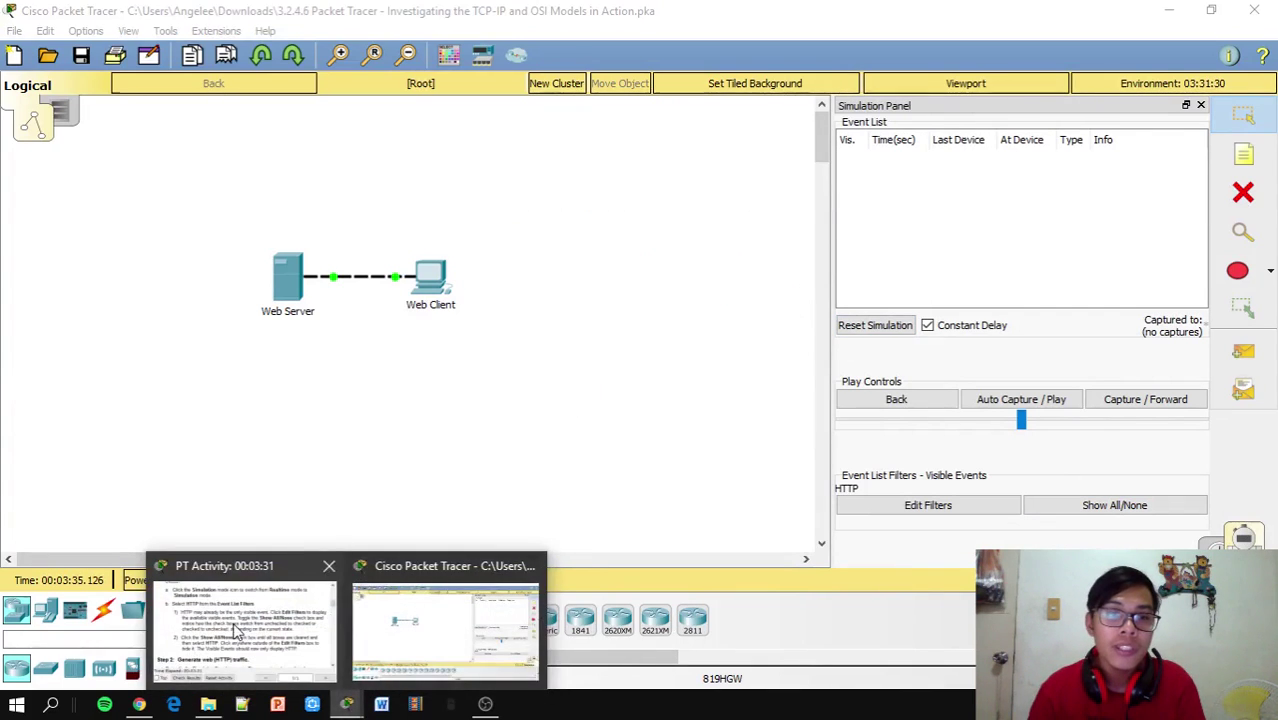
pyautogui.click(237, 634)
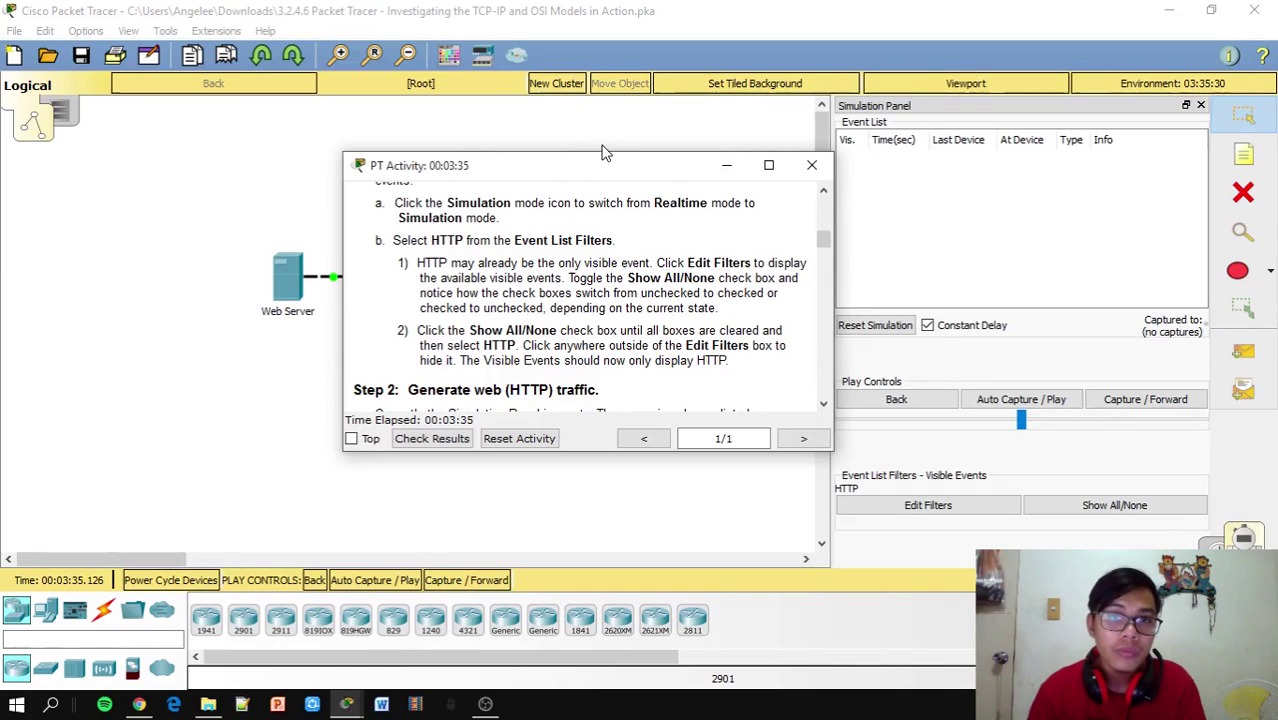
pyautogui.moveTo(594, 175); pyautogui.dragTo(505, 179)
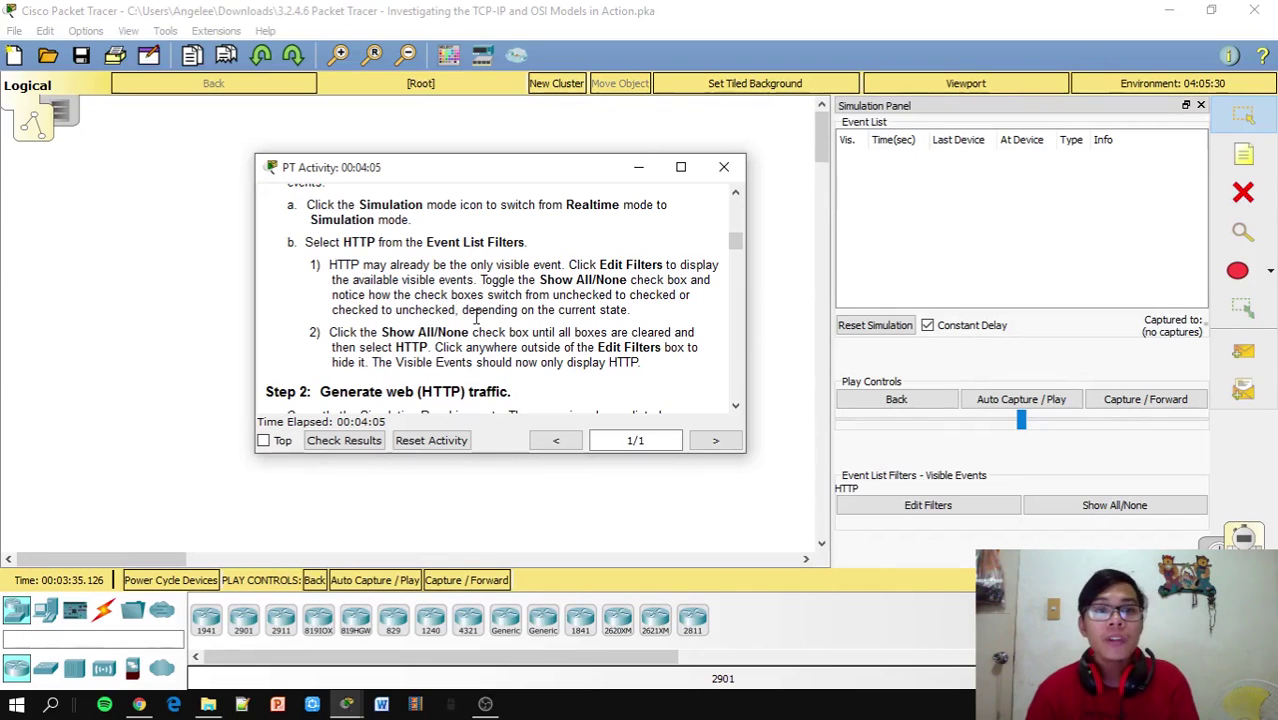
# Float the Simulation Panel over the workspace and review its IPv4, IPv6 and Misc event filters, including HTTP.
pyautogui.click(982, 515)
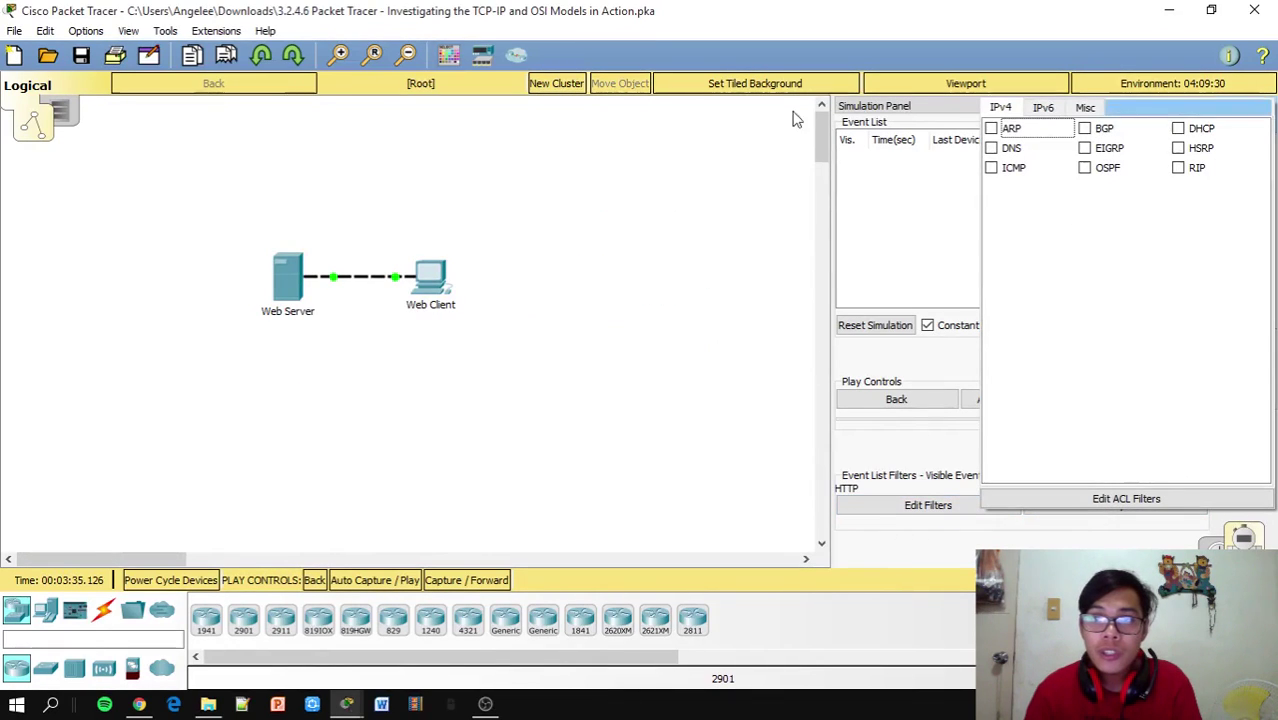
pyautogui.moveTo(1016, 109); pyautogui.dragTo(388, 86)
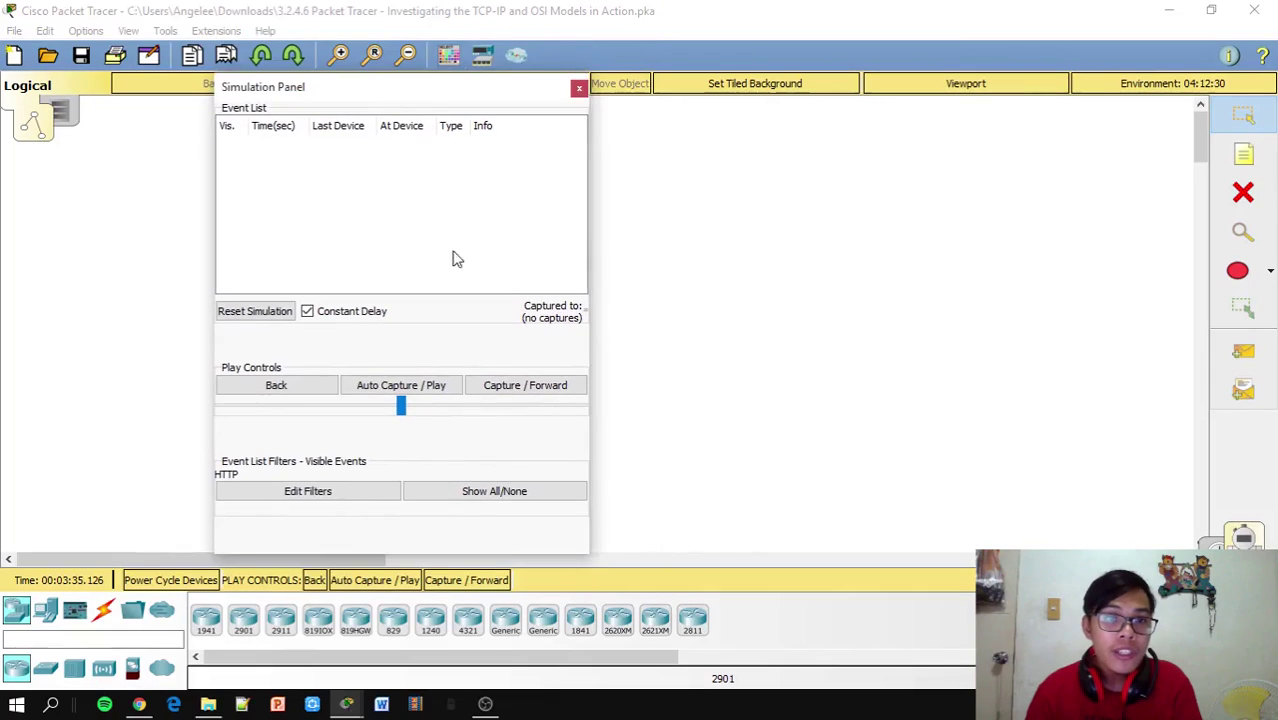
pyautogui.click(337, 497)
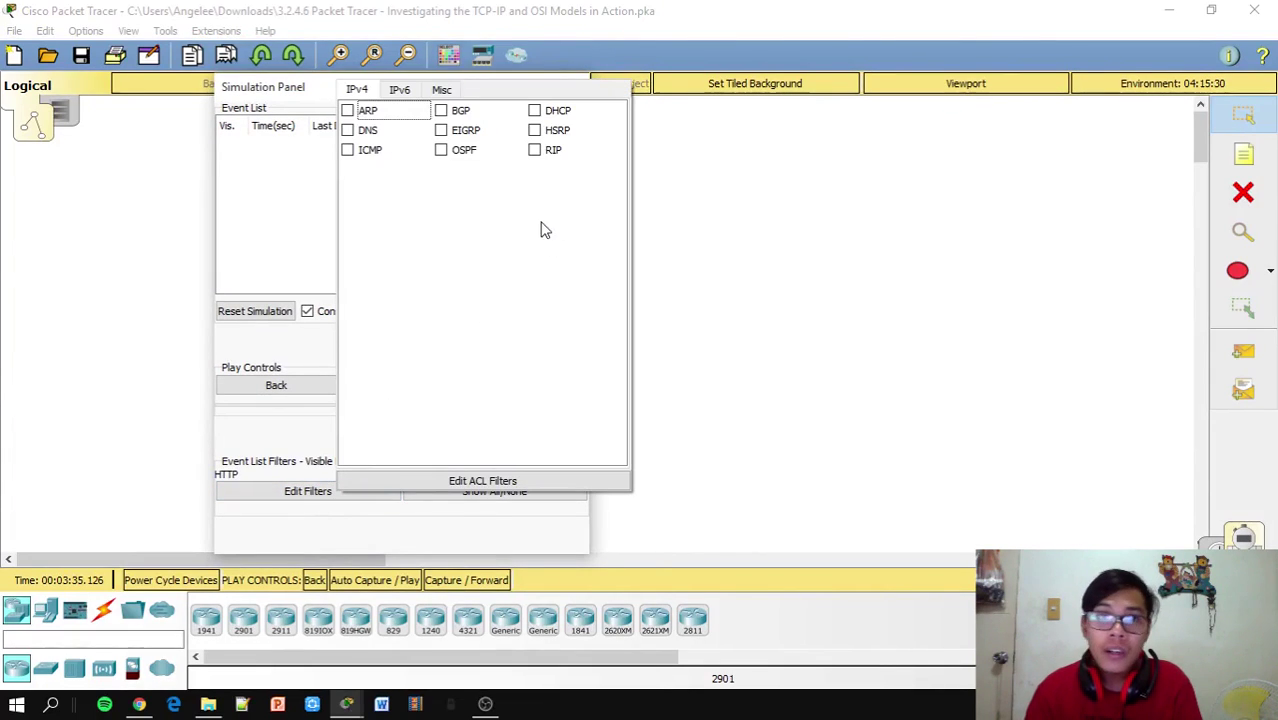
pyautogui.click(406, 90)
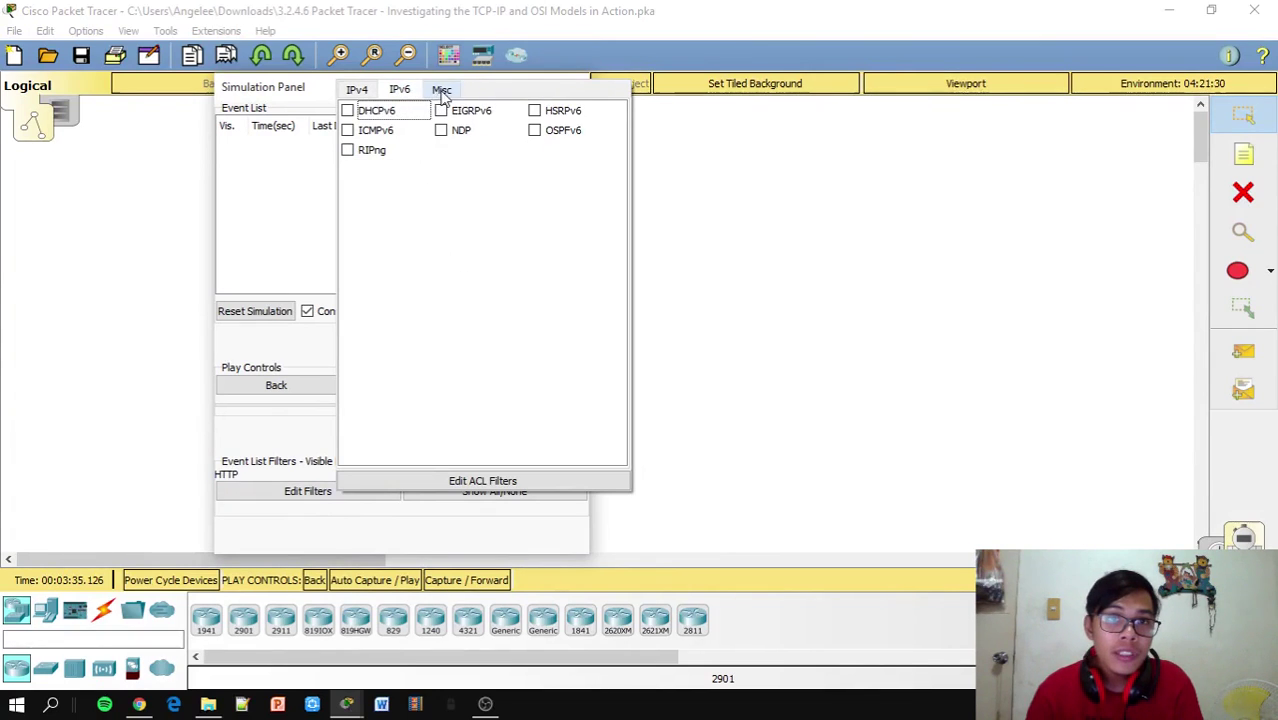
pyautogui.click(437, 94)
pyautogui.click(368, 150)
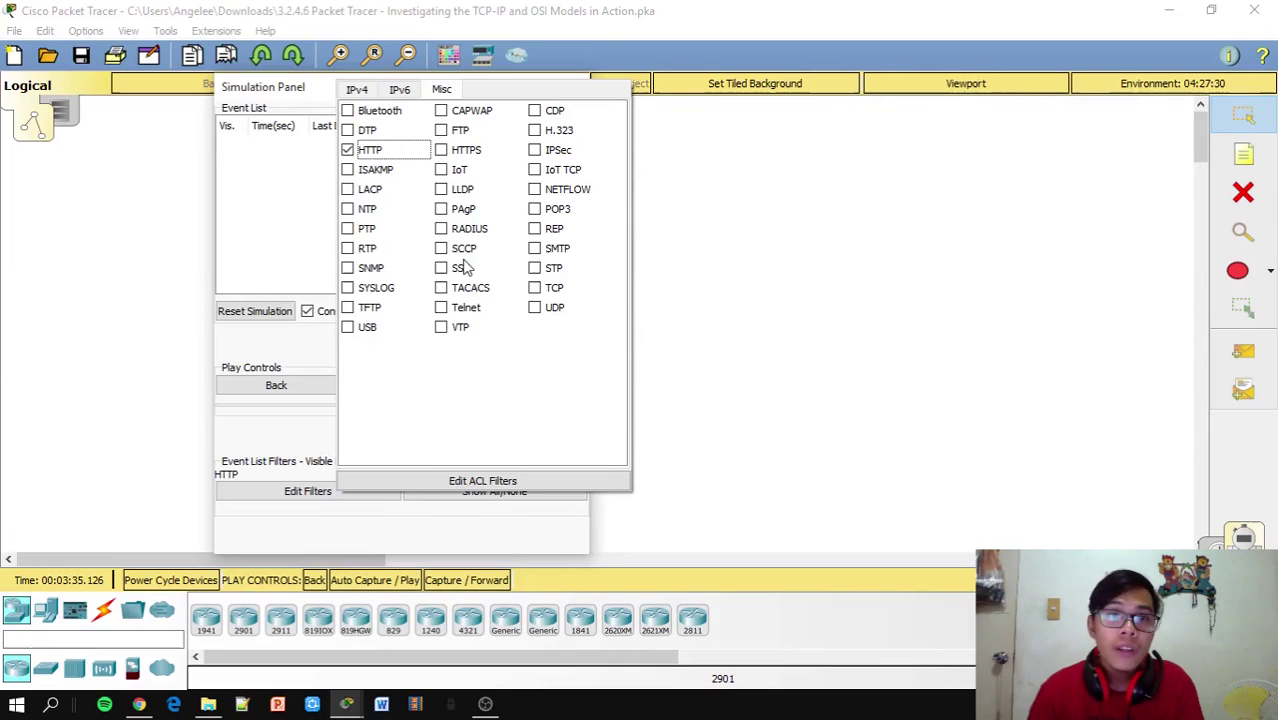
# Close the event filter list and place the PT Activity instructions beside the floating Simulation Panel.
pyautogui.click(359, 625)
pyautogui.moveTo(346, 704)
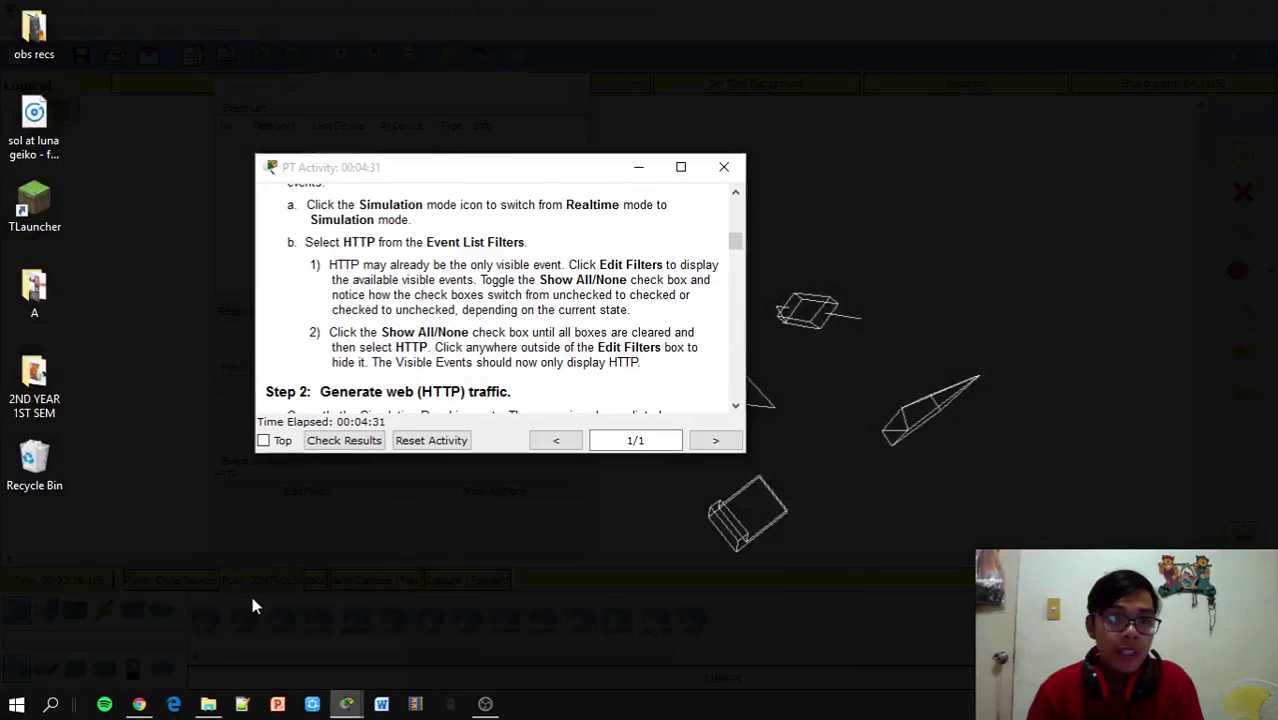
pyautogui.click(252, 596)
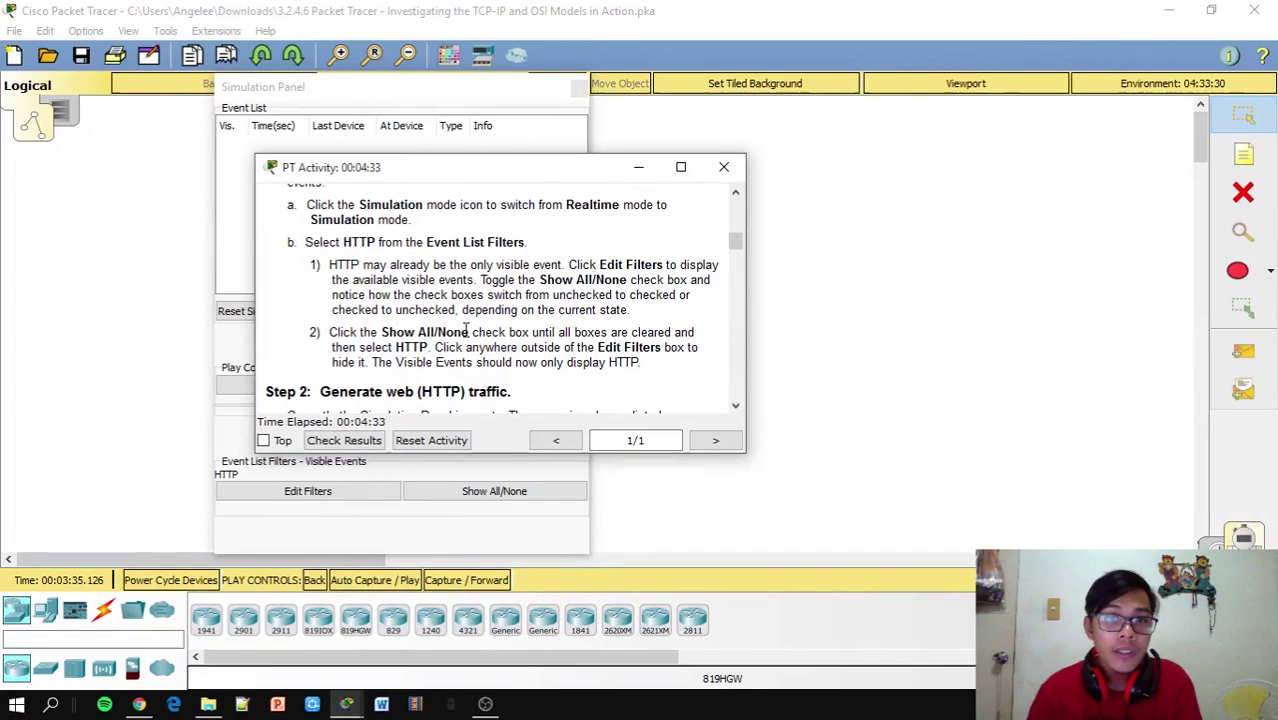
pyautogui.moveTo(525, 171); pyautogui.dragTo(868, 166)
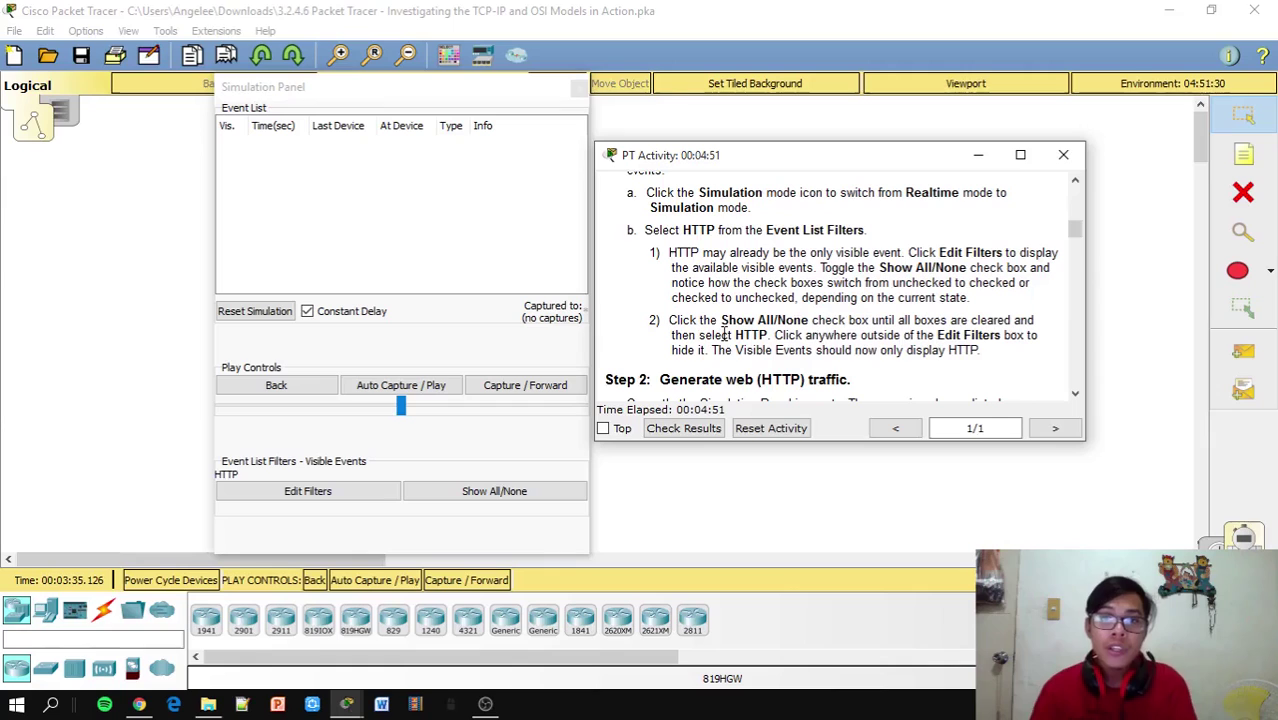
# Toggle all visible events between none and all twice, ending with every event type shown.
pyautogui.click(507, 489)
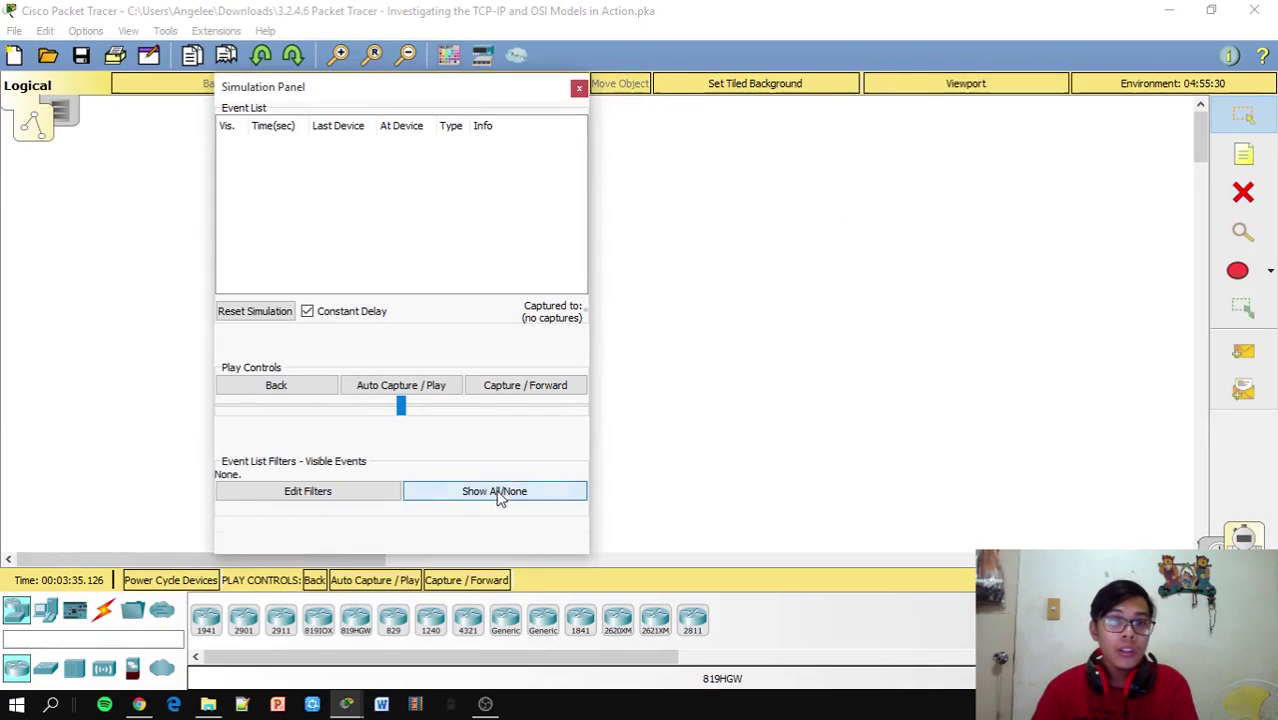
pyautogui.click(500, 491)
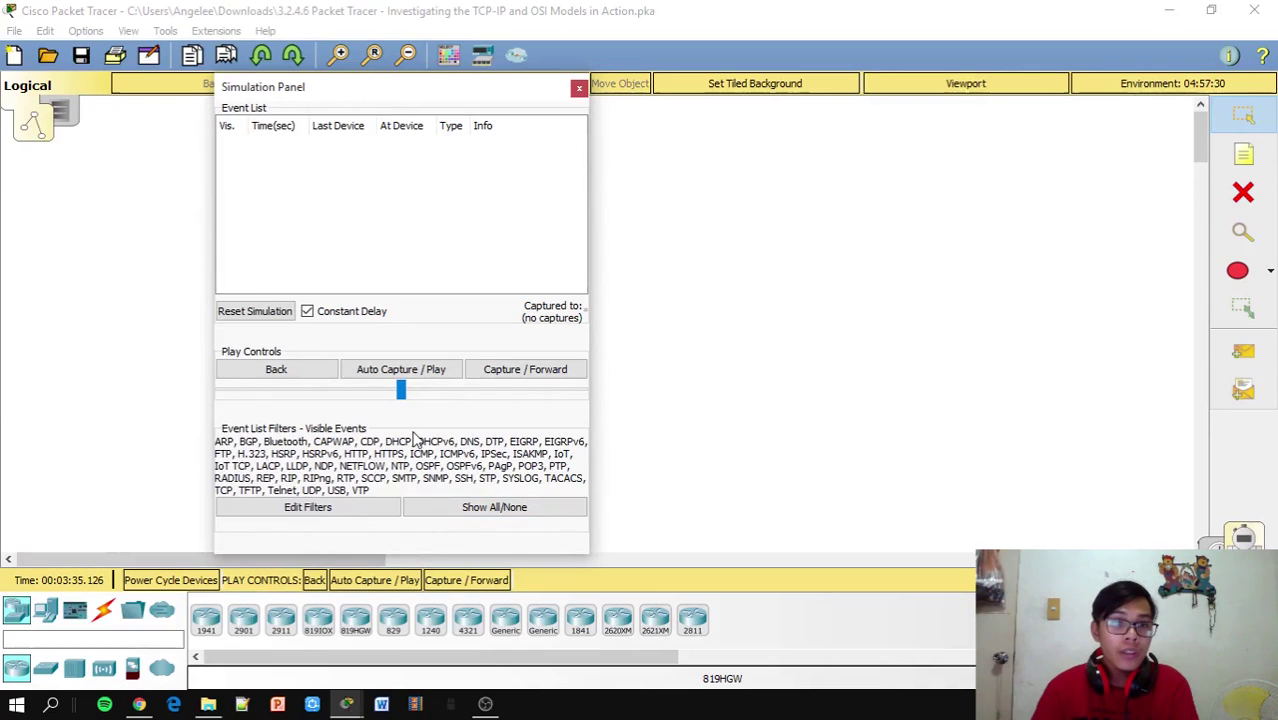
pyautogui.click(468, 506)
pyautogui.click(472, 491)
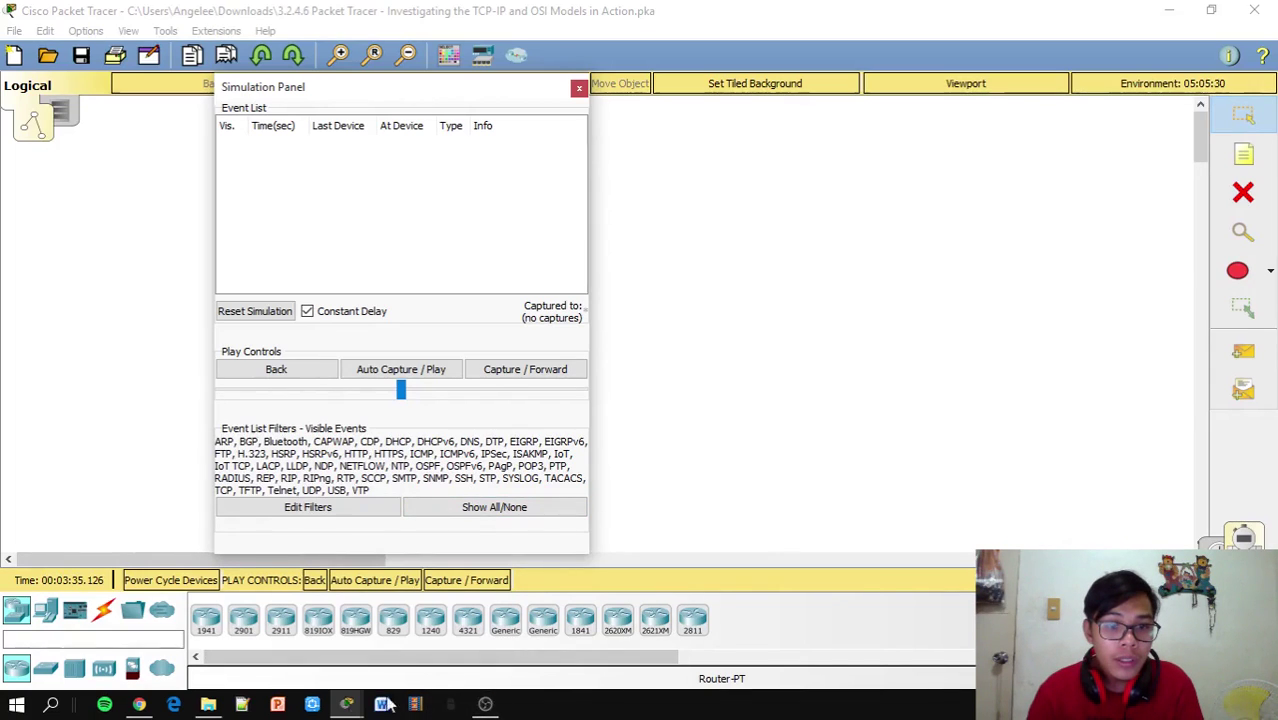
# Return to the PT Activity instructions and read how to clear the event filters and select HTTP.
pyautogui.moveTo(346, 704)
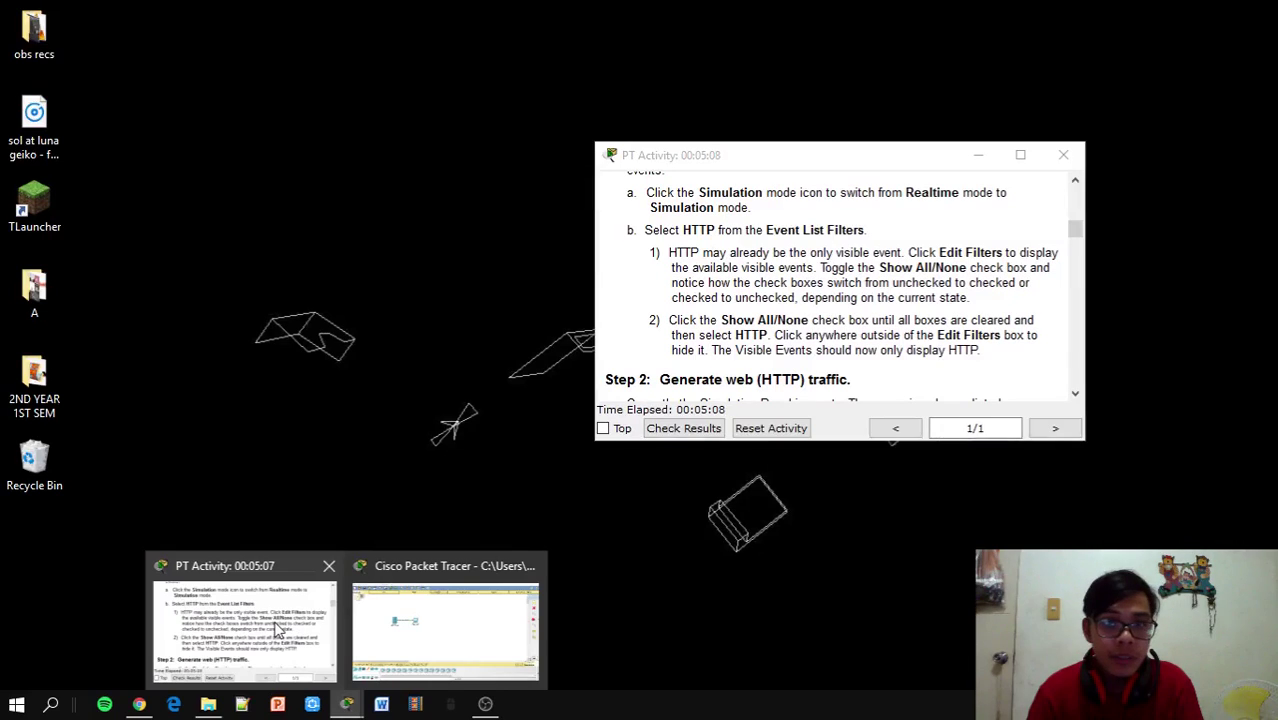
pyautogui.click(278, 628)
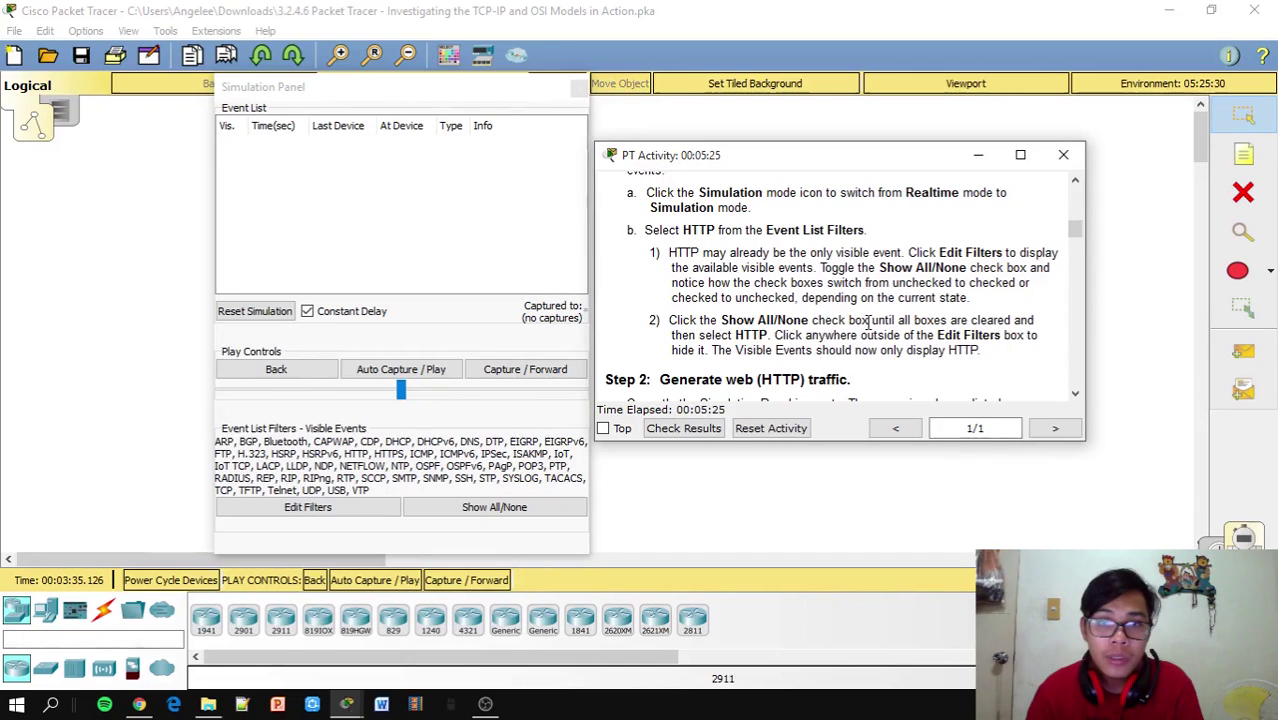
pyautogui.scroll(-2, 868, 320)
# Toggle all visible events off and on again, and check the IPv4, IPv6 and Misc filter categories.
pyautogui.click(527, 510)
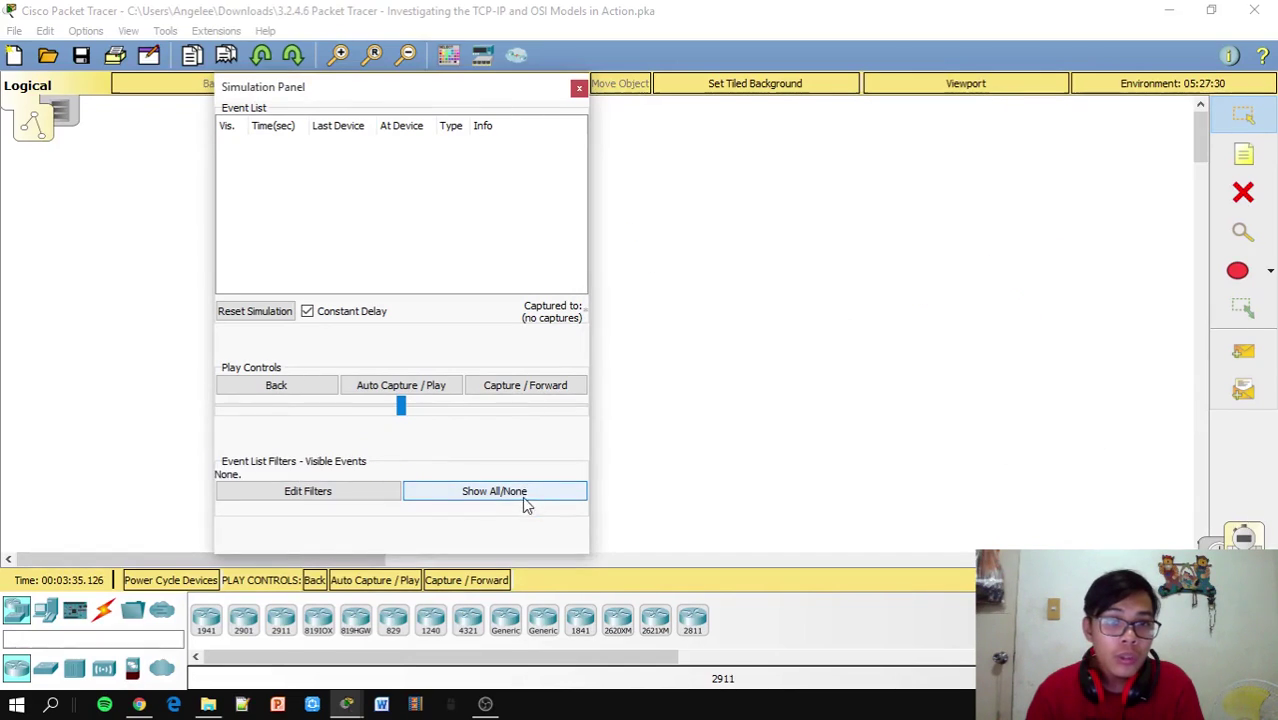
pyautogui.click(523, 492)
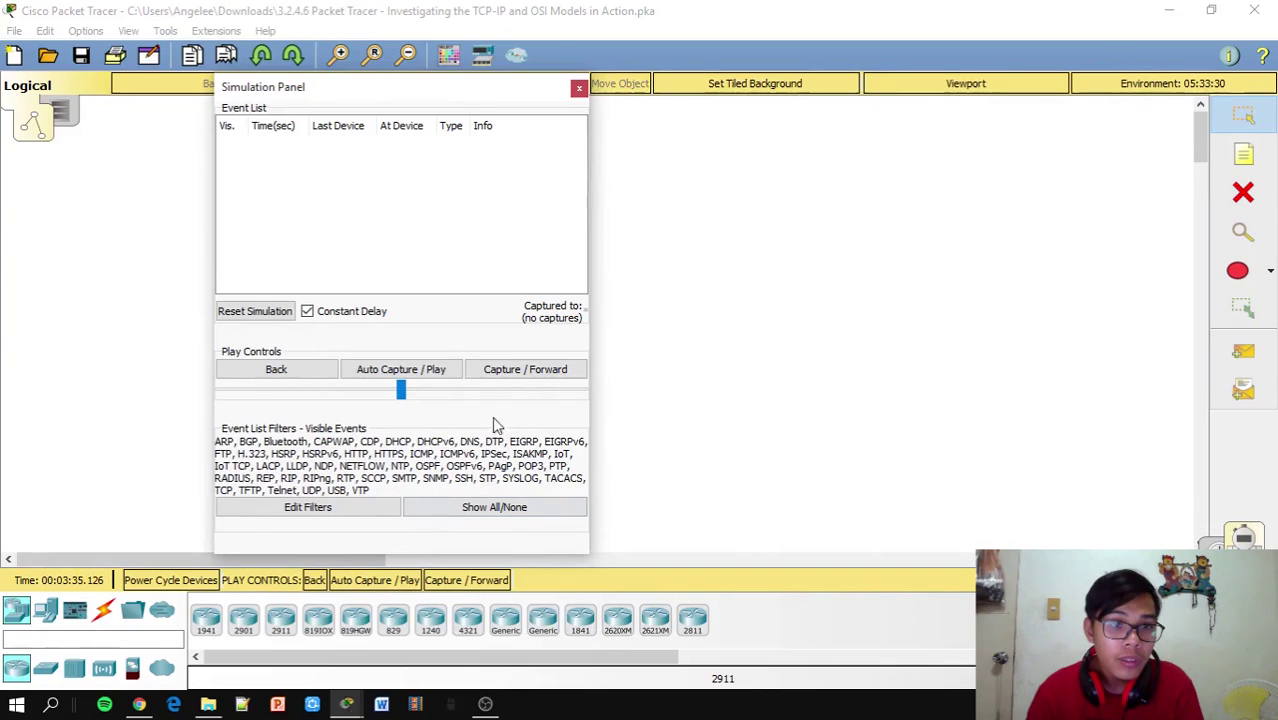
pyautogui.click(363, 509)
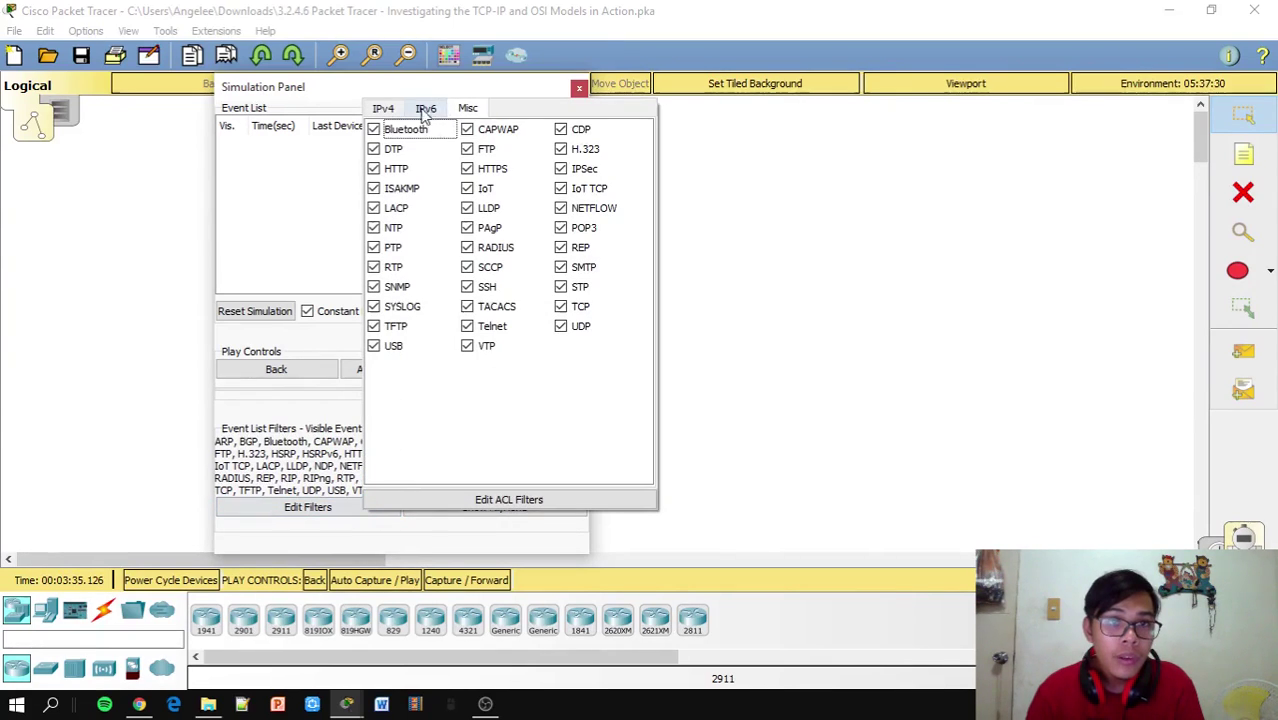
pyautogui.click(426, 109)
pyautogui.click(385, 110)
pyautogui.click(426, 109)
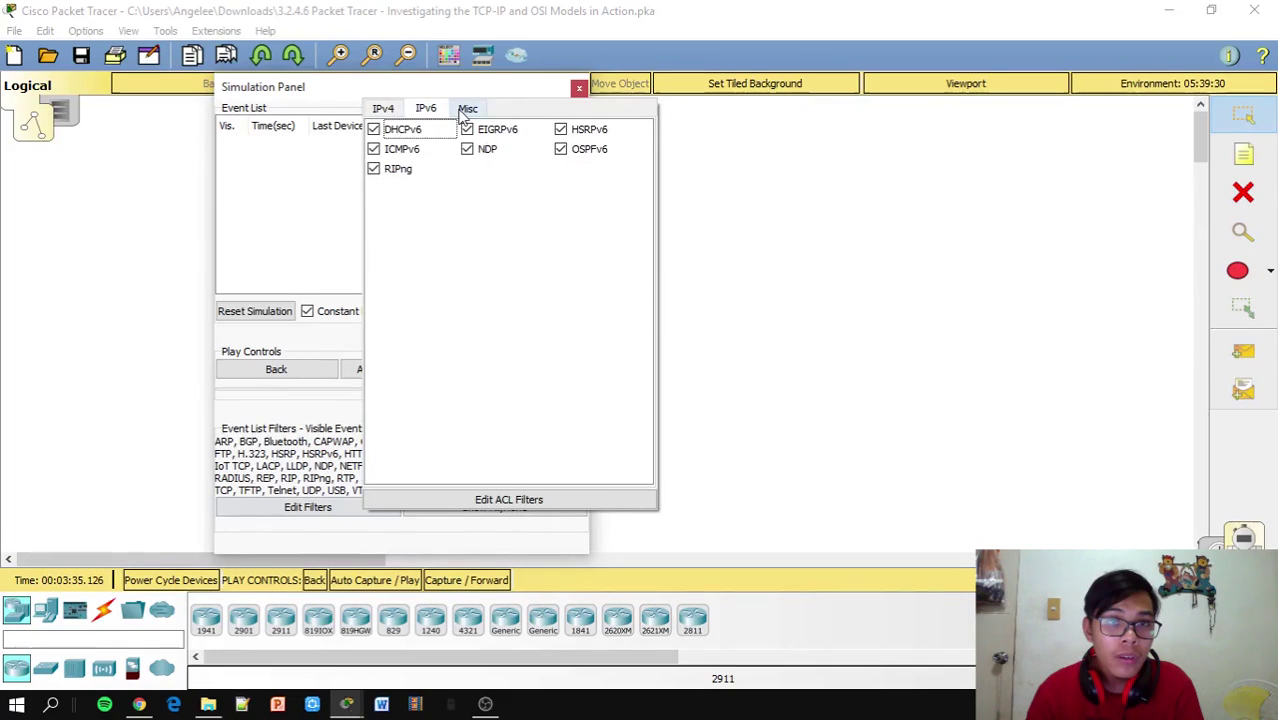
pyautogui.click(466, 108)
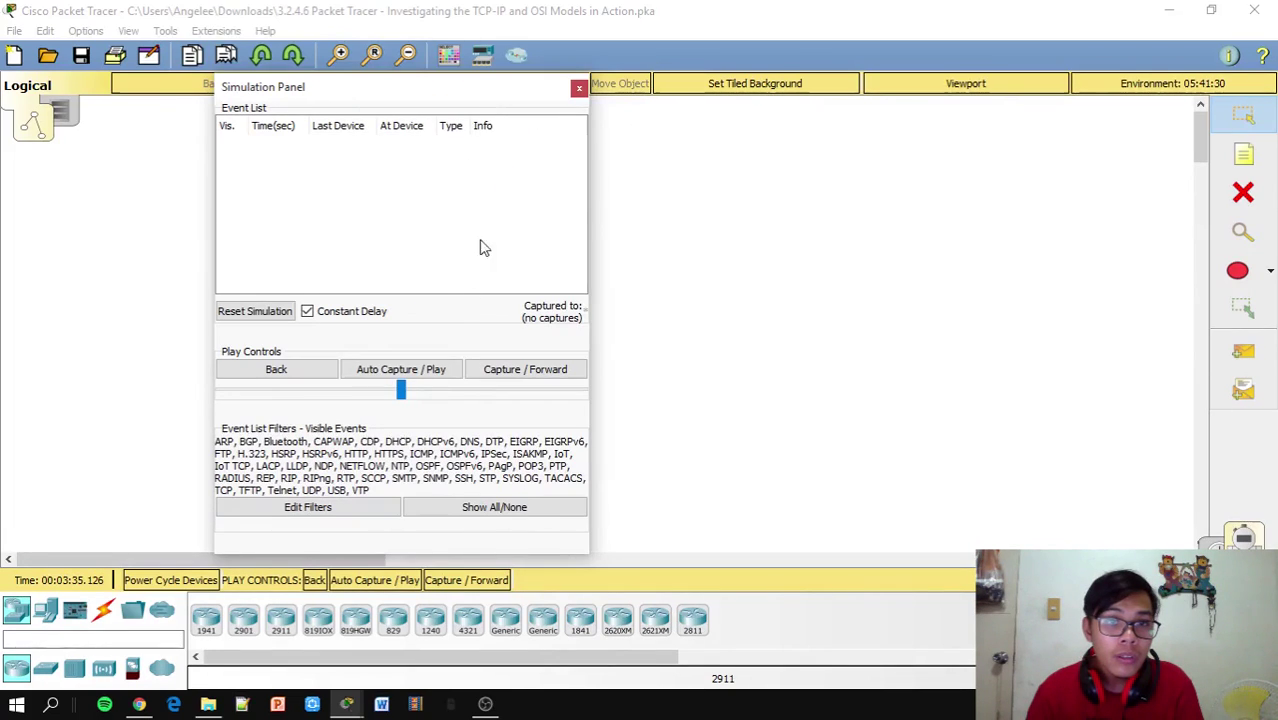
# Clear every event filter in the Misc category except HTTP.
pyautogui.click(345, 517)
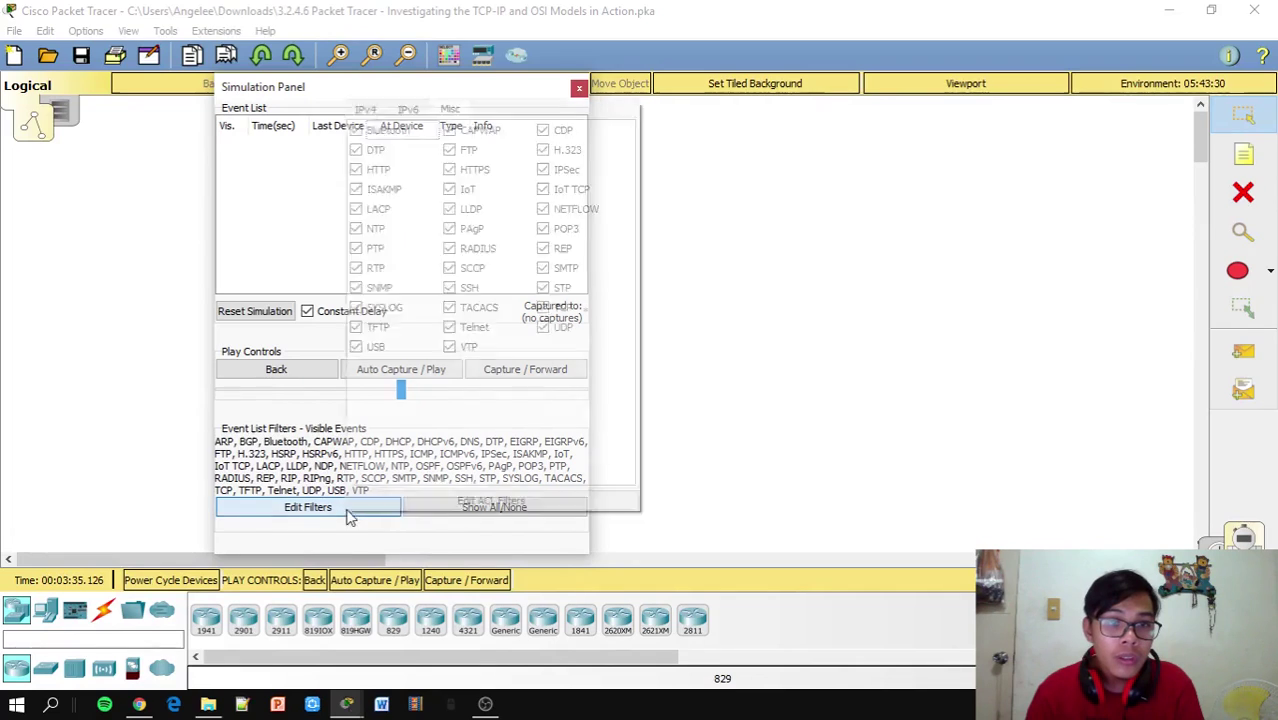
pyautogui.click(356, 130)
pyautogui.click(355, 149)
pyautogui.click(356, 169)
pyautogui.doubleClick(356, 188)
pyautogui.click(356, 189)
pyautogui.click(356, 209)
pyautogui.click(356, 228)
pyautogui.click(355, 248)
pyautogui.click(356, 287)
pyautogui.click(356, 307)
pyautogui.click(356, 327)
pyautogui.doubleClick(356, 346)
pyautogui.click(356, 345)
pyautogui.click(449, 130)
pyautogui.click(449, 149)
pyautogui.click(449, 169)
pyautogui.click(448, 189)
pyautogui.click(449, 209)
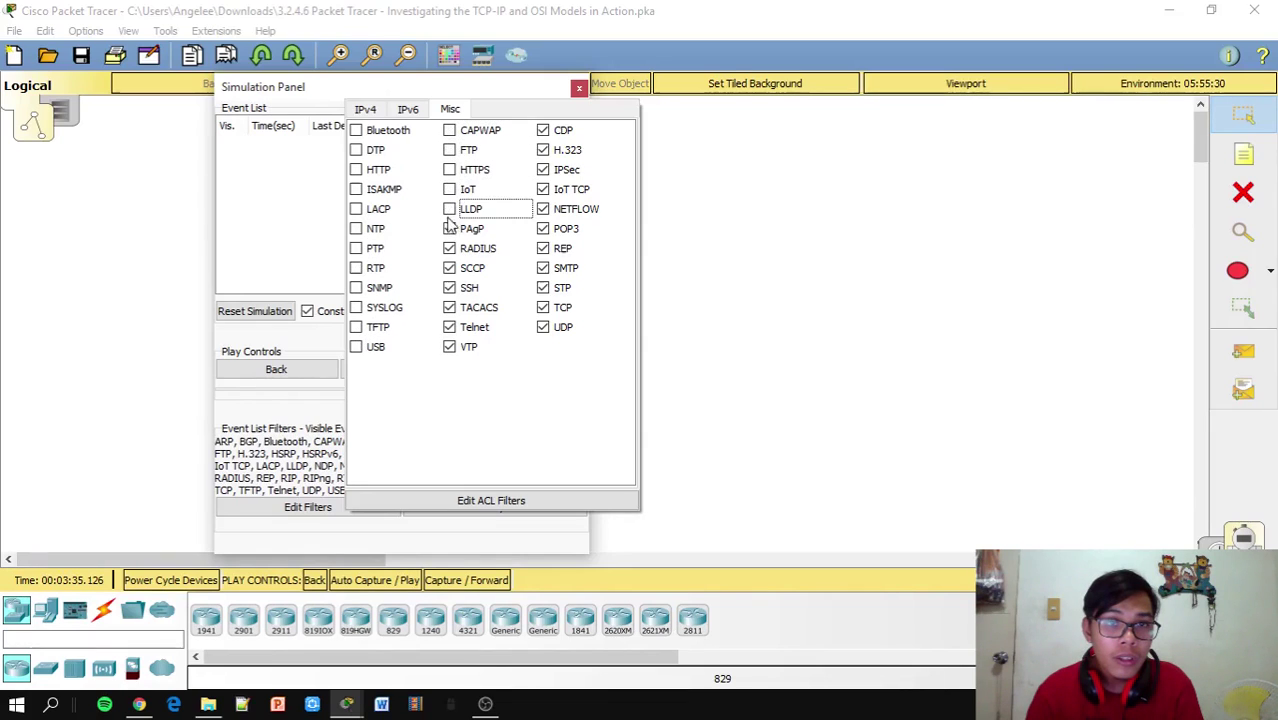
pyautogui.click(448, 228)
pyautogui.click(449, 248)
pyautogui.doubleClick(448, 268)
pyautogui.click(449, 288)
pyautogui.click(449, 307)
pyautogui.click(448, 326)
pyautogui.click(449, 346)
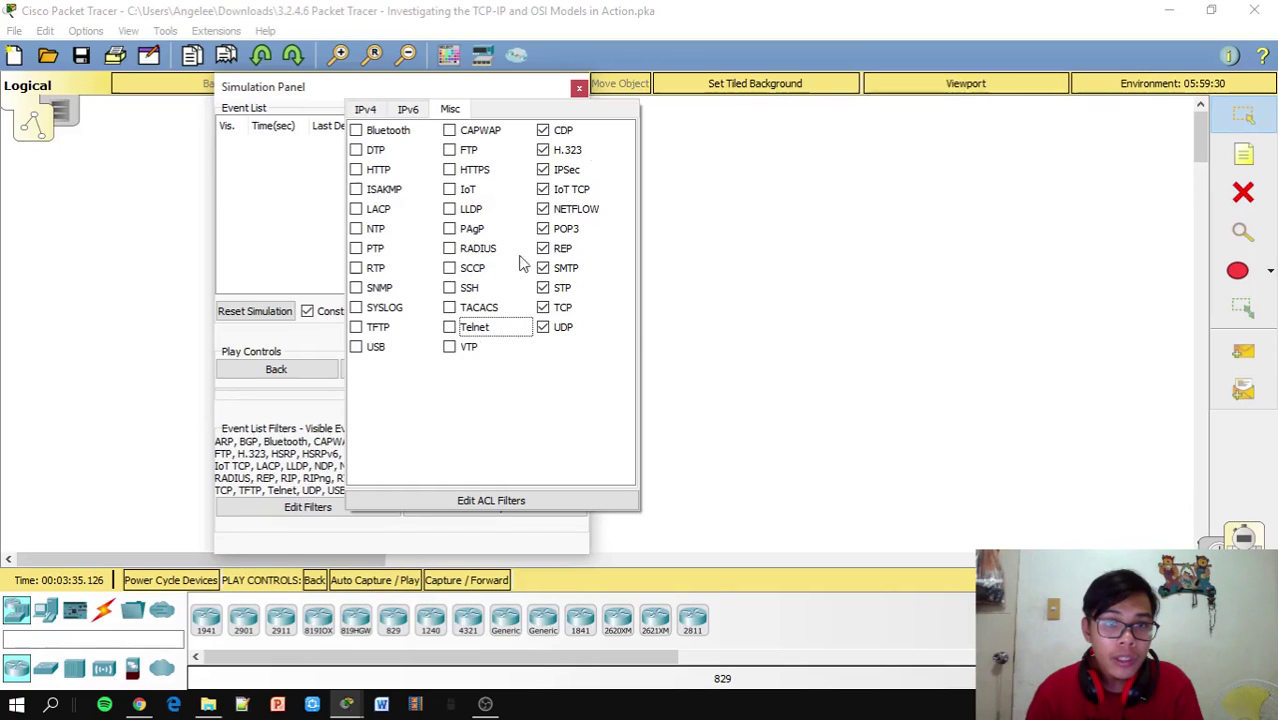
pyautogui.click(542, 130)
pyautogui.click(543, 149)
pyautogui.click(543, 169)
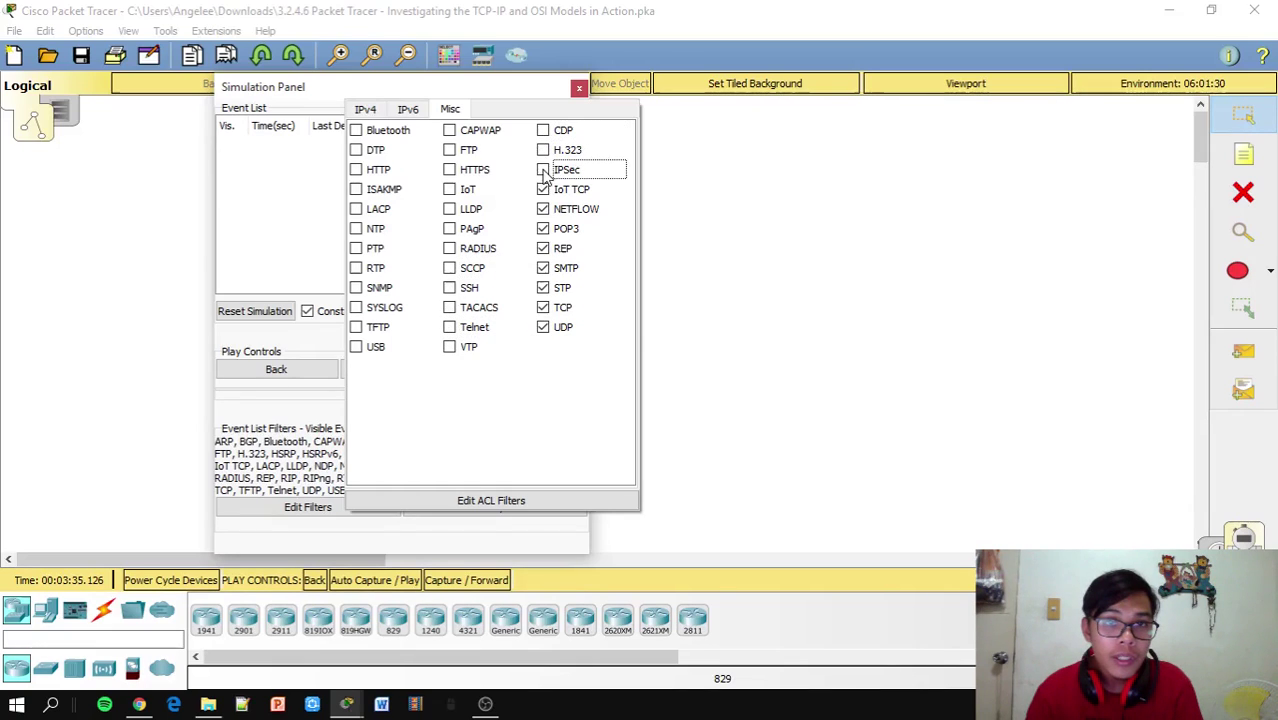
pyautogui.click(543, 189)
pyautogui.click(543, 208)
pyautogui.click(543, 228)
pyautogui.click(543, 248)
pyautogui.click(543, 268)
pyautogui.click(543, 287)
pyautogui.click(543, 307)
pyautogui.click(542, 327)
pyautogui.click(357, 170)
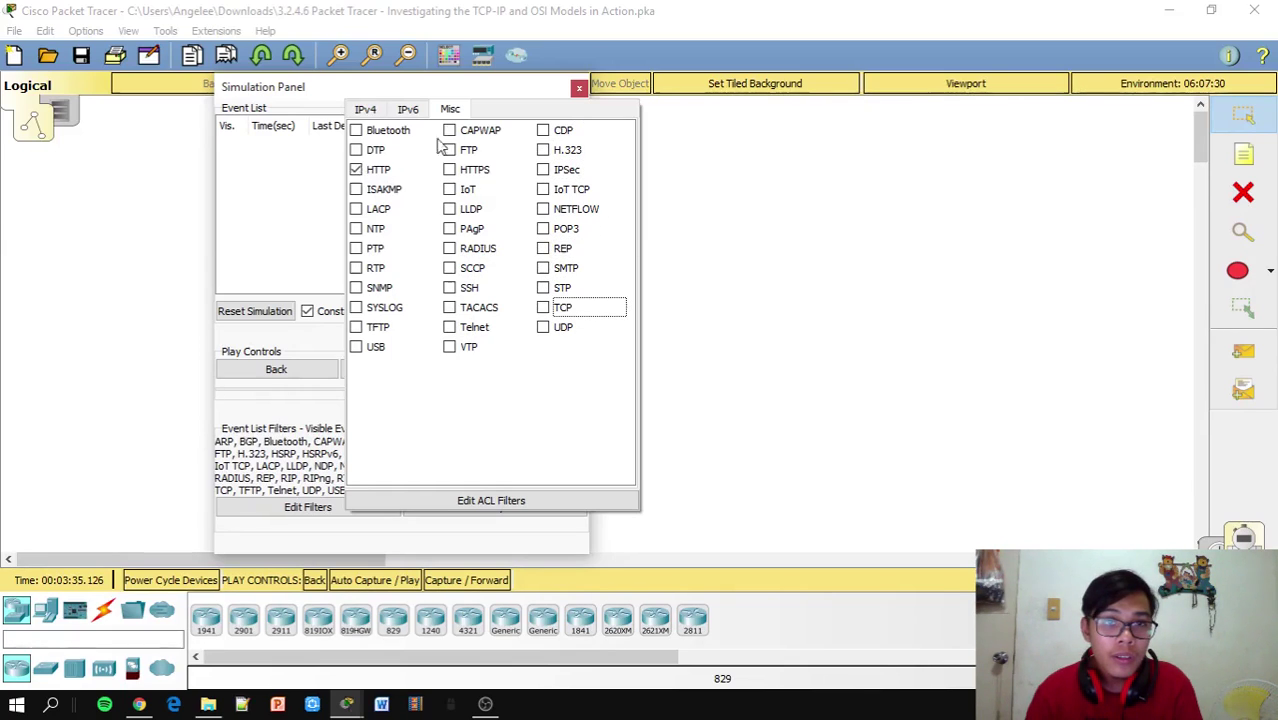
# Check the IPv6 and IPv4 event filters, and bring the PT Activity instructions back to the front.
pyautogui.click(415, 112)
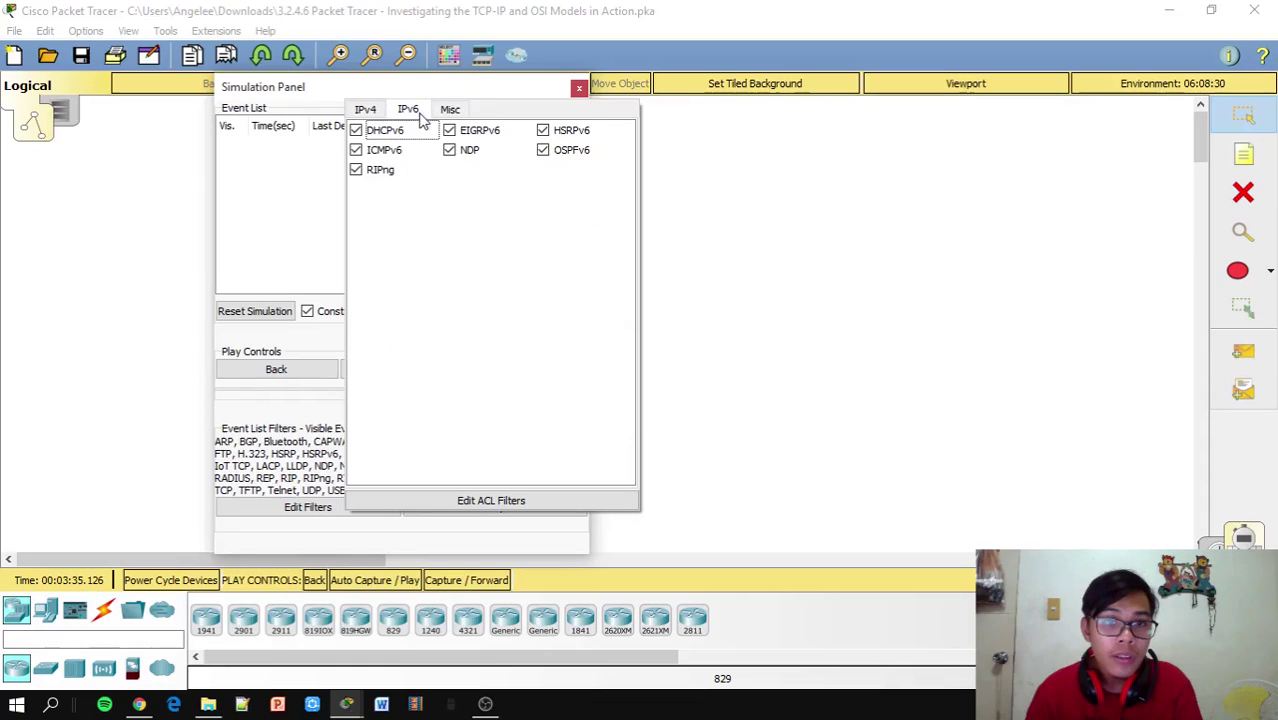
pyautogui.click(366, 111)
pyautogui.click(420, 112)
pyautogui.click(452, 111)
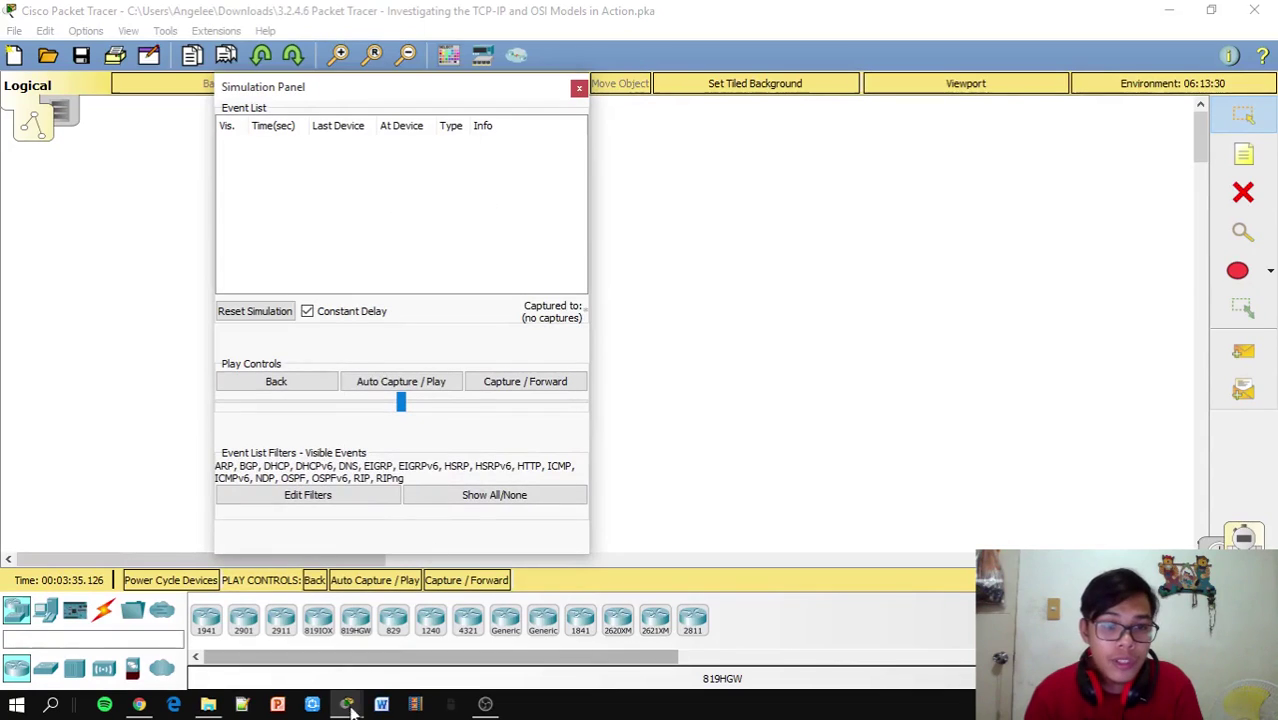
pyautogui.moveTo(346, 699)
pyautogui.click(279, 646)
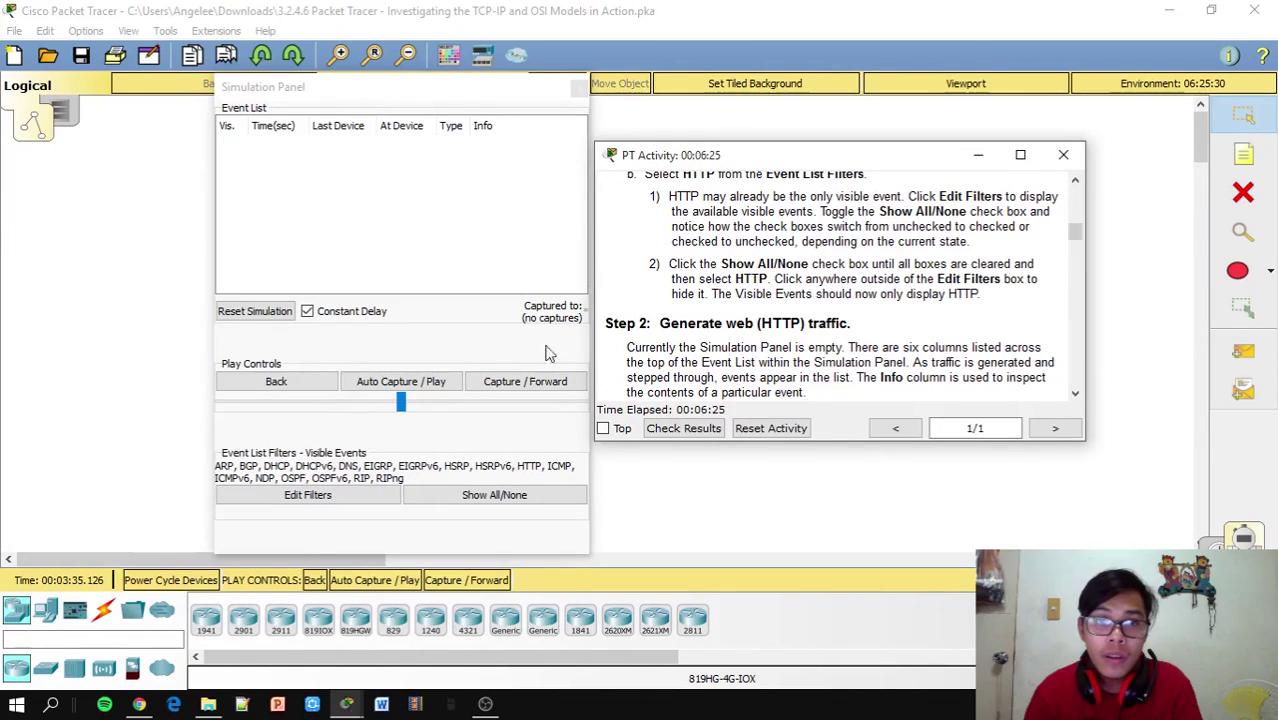
# Toggle all visible events on and off, check the Misc filter category, and leave every event filter cleared.
pyautogui.click(480, 500)
pyautogui.click(482, 498)
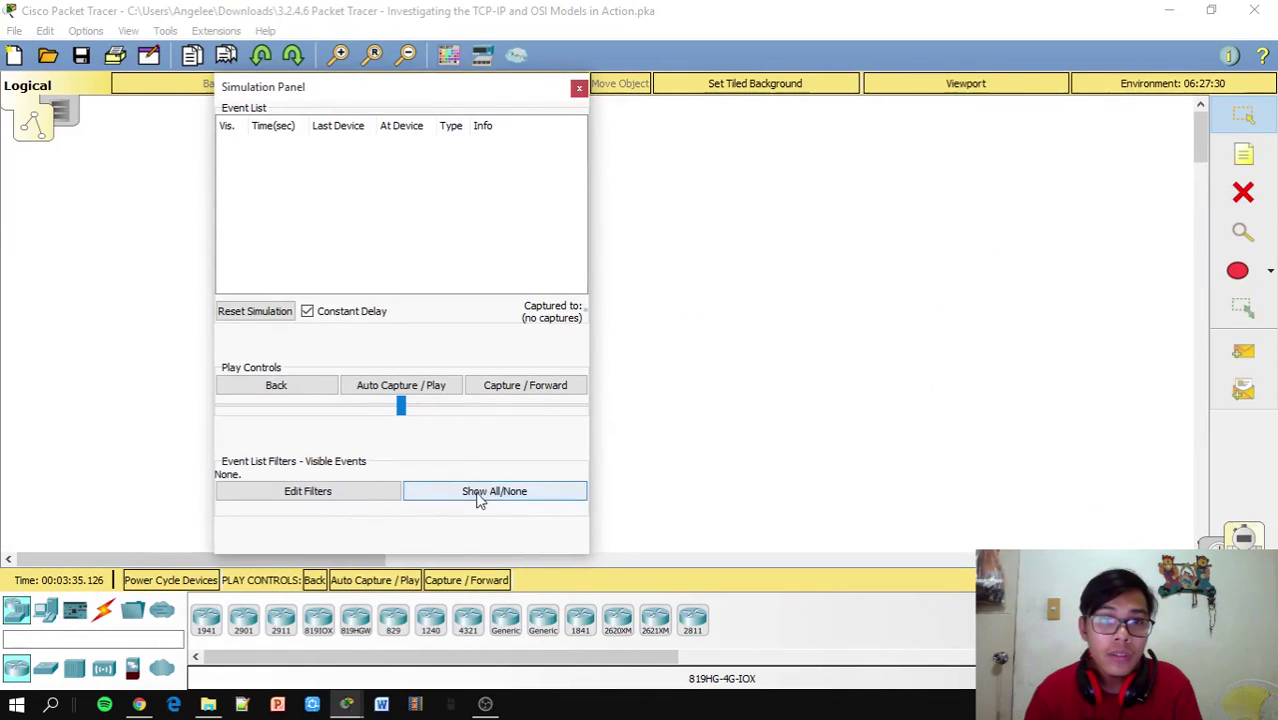
pyautogui.click(353, 509)
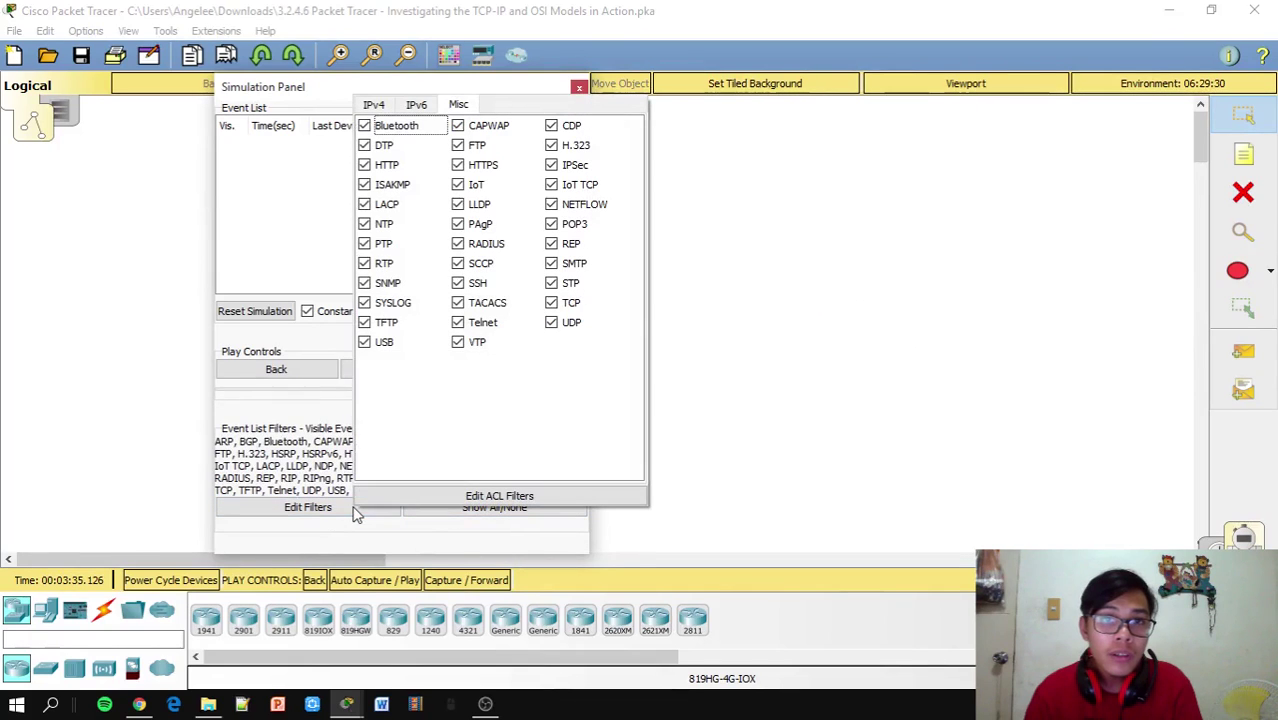
pyautogui.click(470, 495)
pyautogui.click(857, 130)
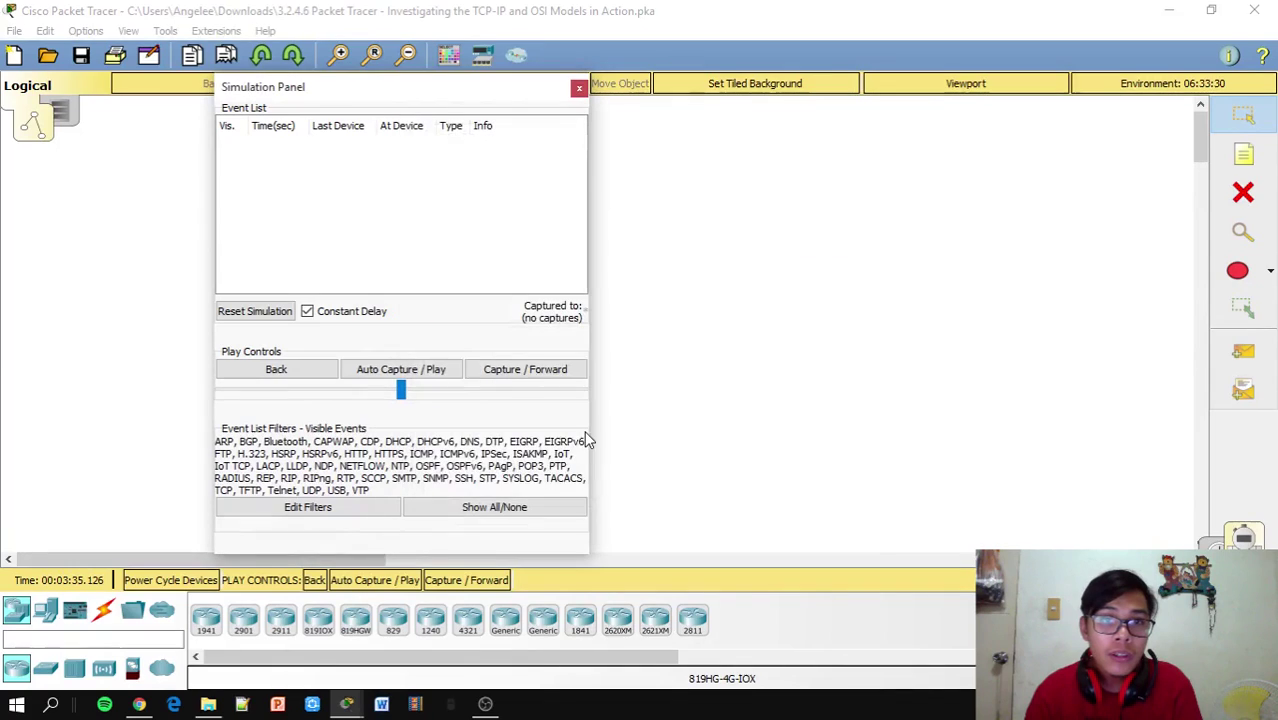
pyautogui.click(515, 510)
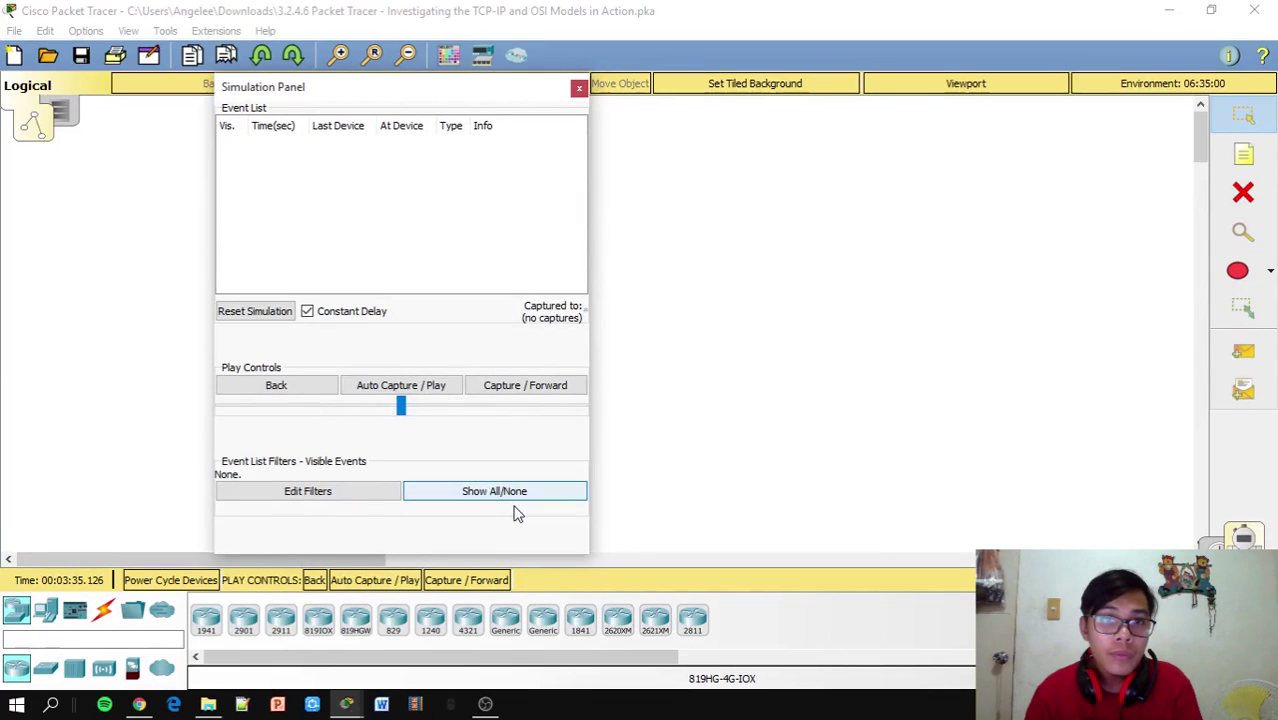
# Enable only HTTP in the Misc event filters and close the filter list.
pyautogui.click(360, 493)
pyautogui.click(372, 147)
pyautogui.click(370, 147)
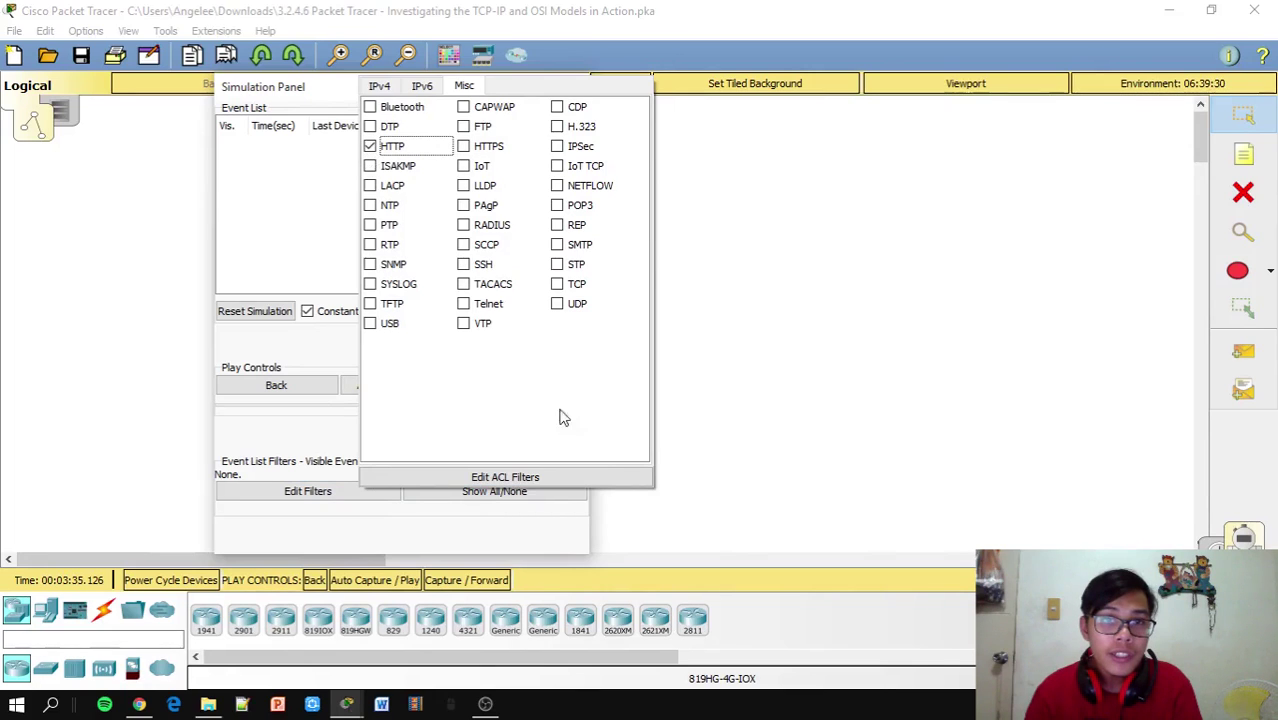
pyautogui.click(670, 515)
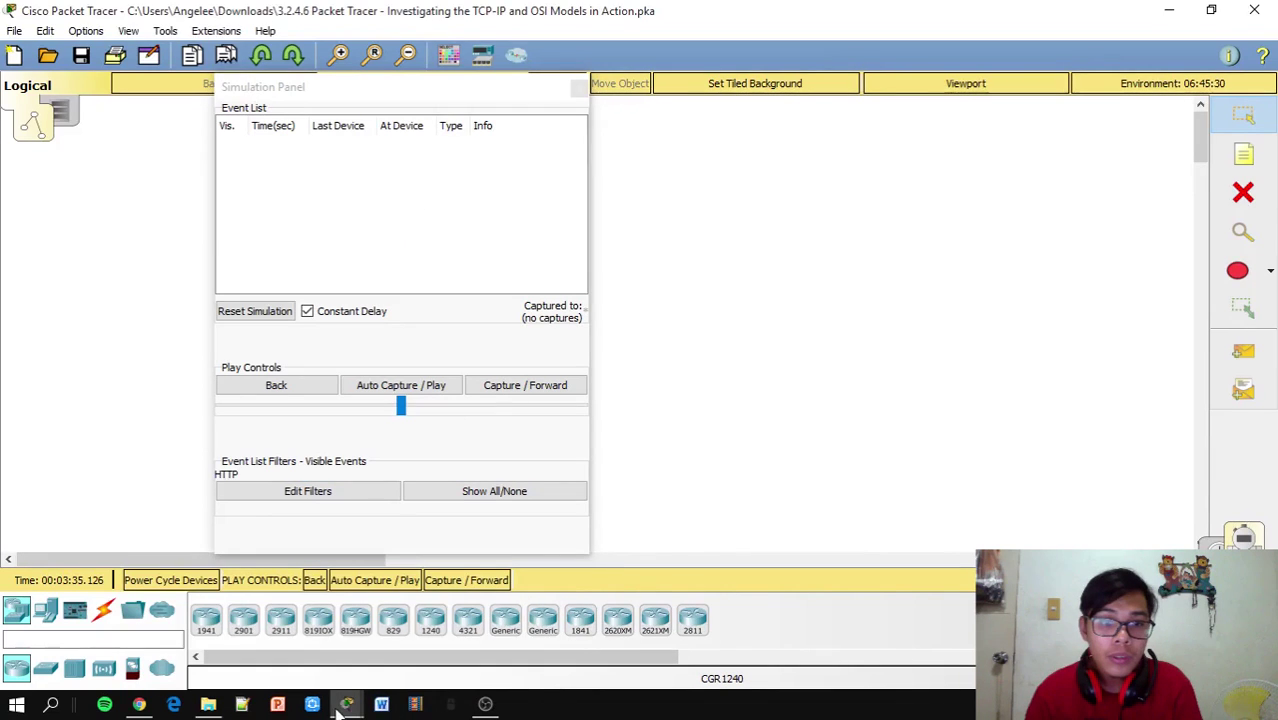
# Bring the PT Activity instructions to the front and read Step 2 on generating web (HTTP) traffic.
pyautogui.moveTo(346, 704)
pyautogui.click(239, 659)
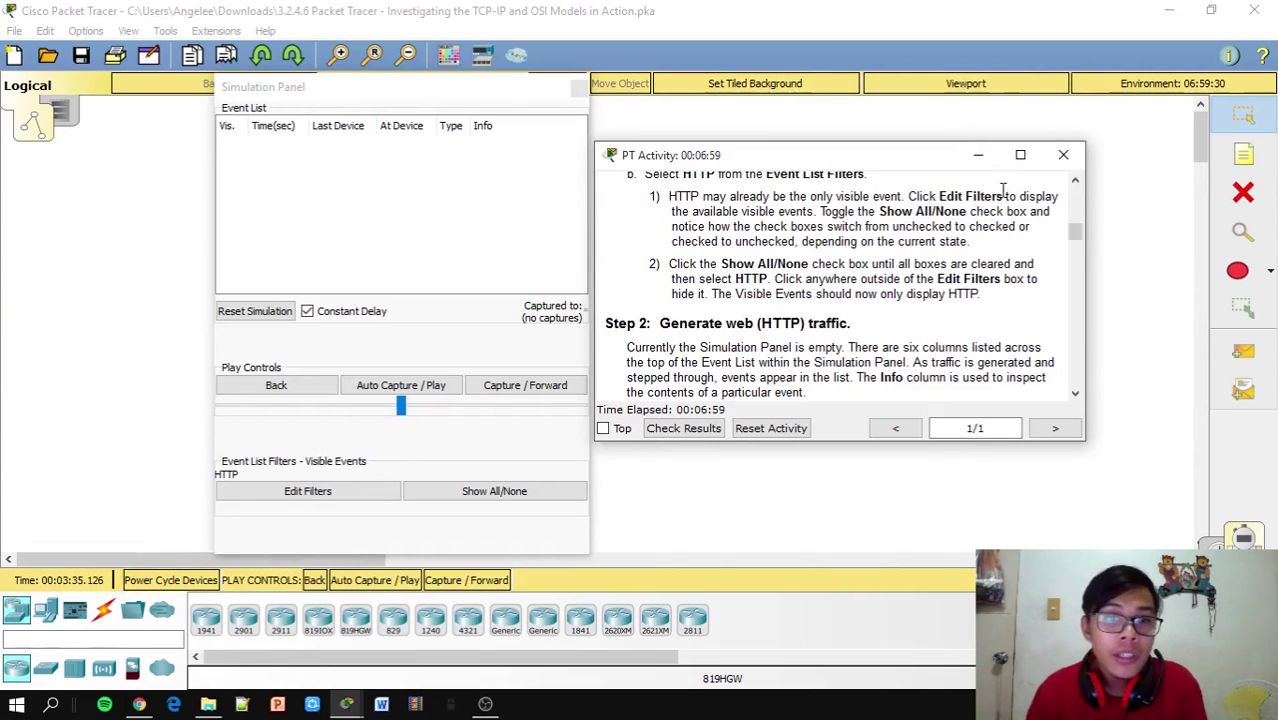
pyautogui.scroll(-1, 913, 272)
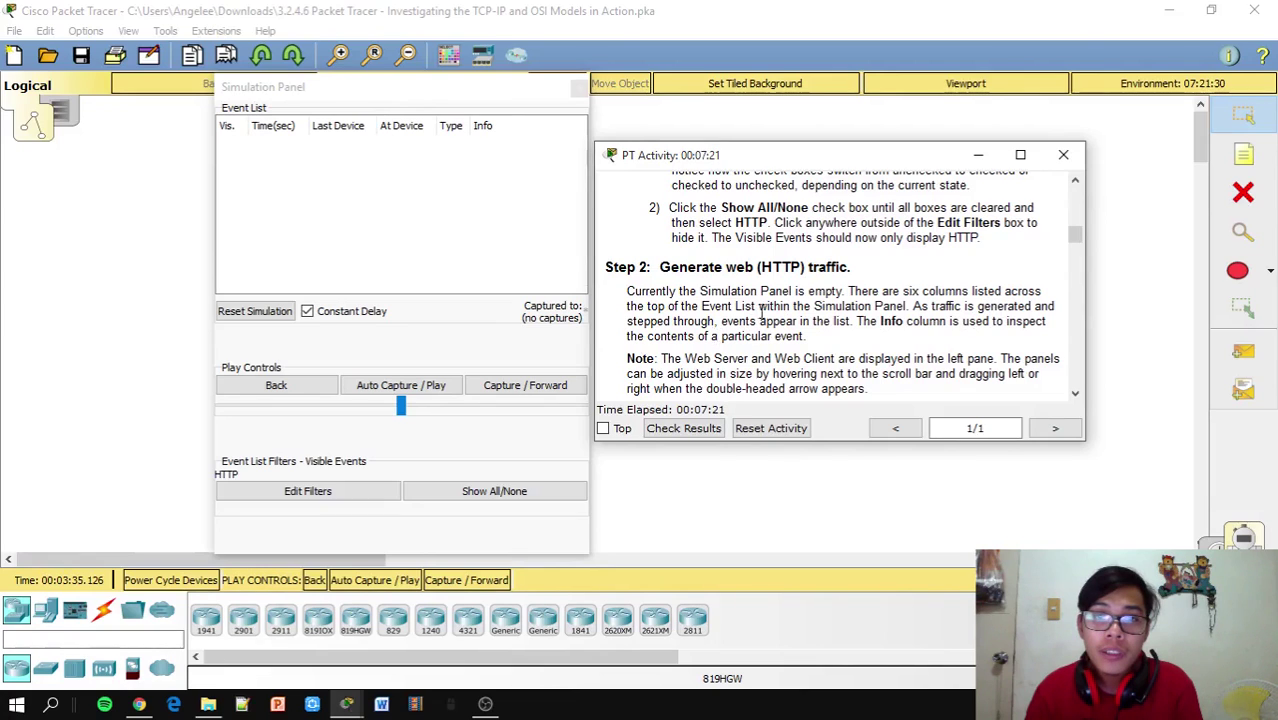
pyautogui.scroll(-1, 839, 292)
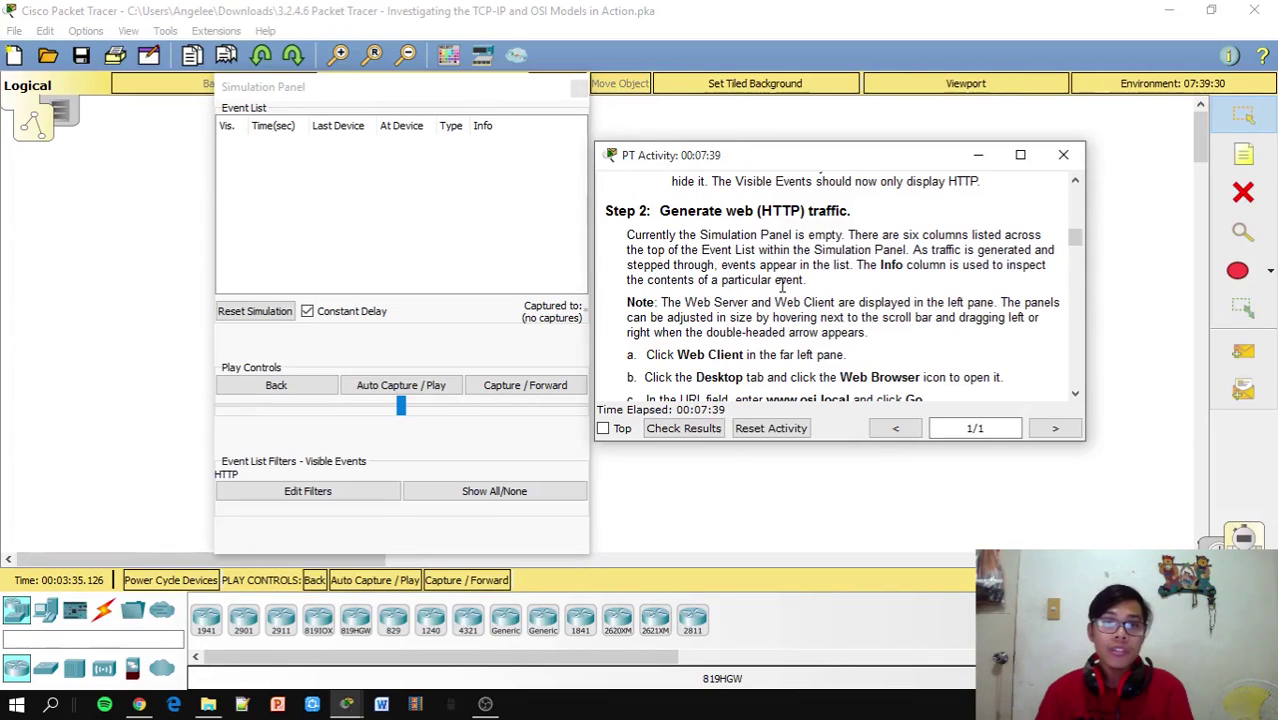
pyautogui.scroll(-1, 783, 286)
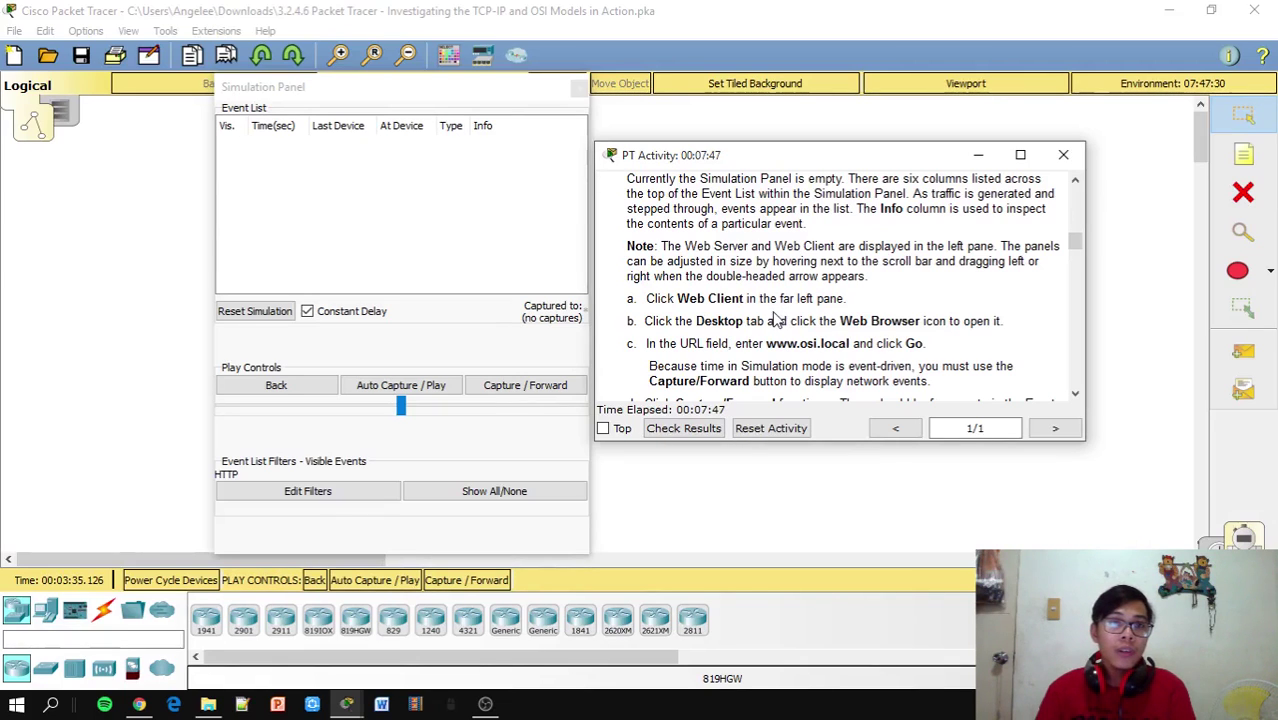
# Move the Simulation Panel clear of the topology, open the Web Client's window and shift it away from the panel.
pyautogui.moveTo(478, 85); pyautogui.dragTo(954, 97)
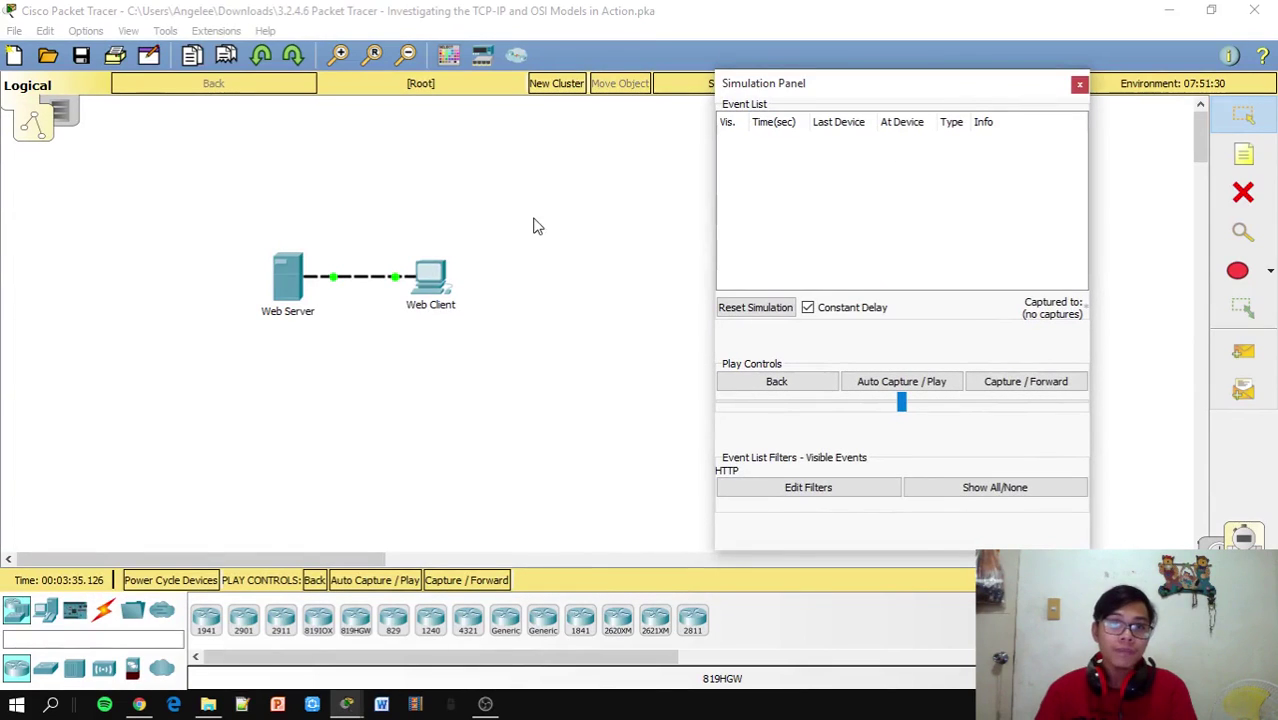
pyautogui.click(432, 284)
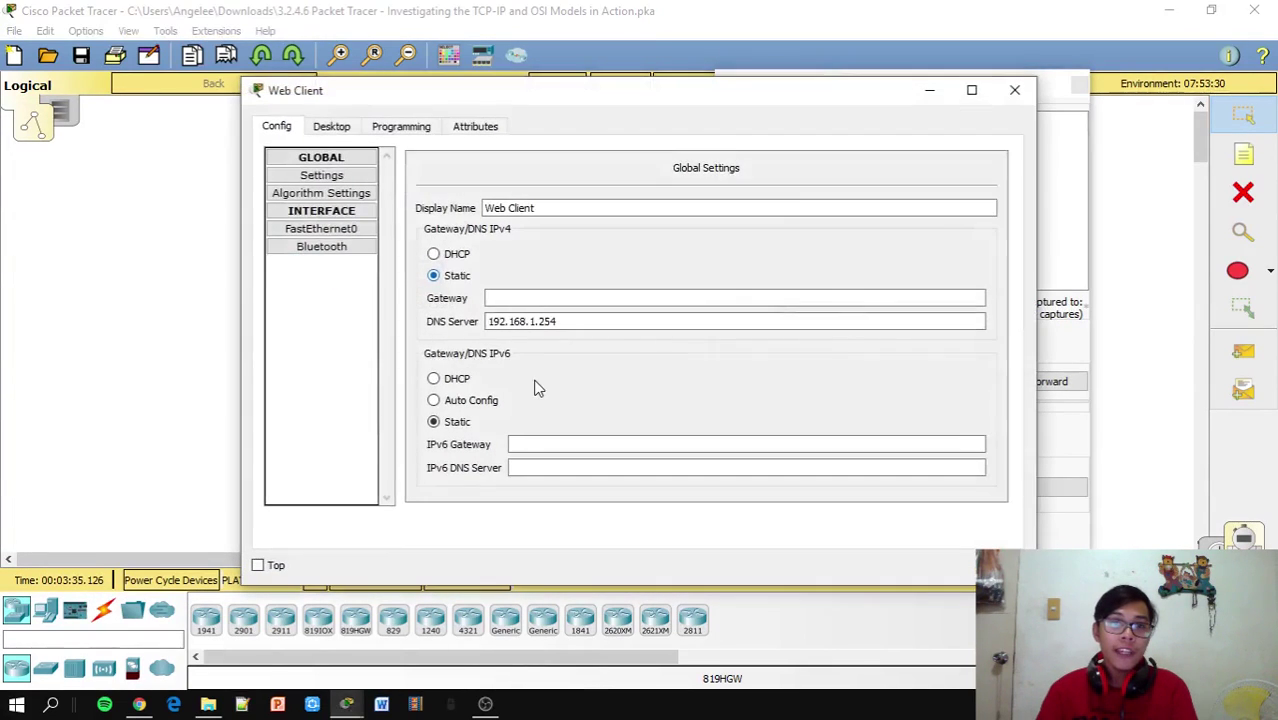
pyautogui.moveTo(614, 96); pyautogui.dragTo(408, 91)
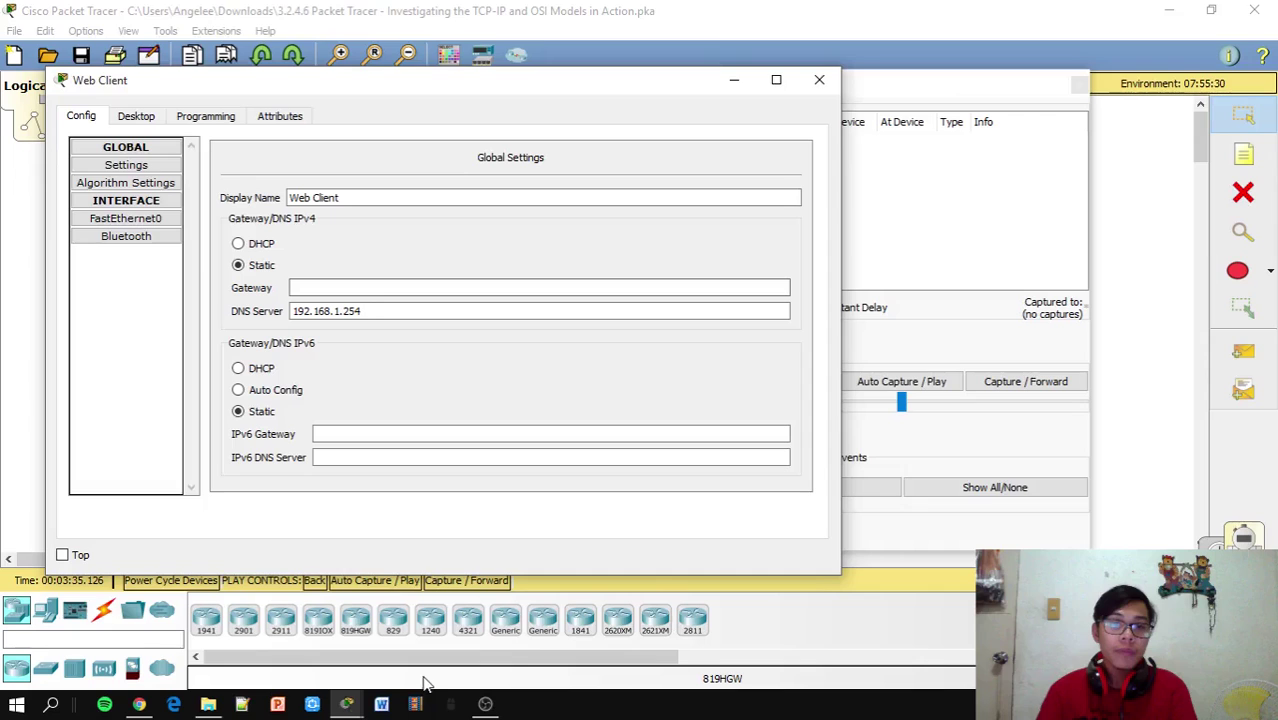
# Read the remaining Step 2 instructions in PT Activity, and show the Web Client's Desktop applications.
pyautogui.click(345, 704)
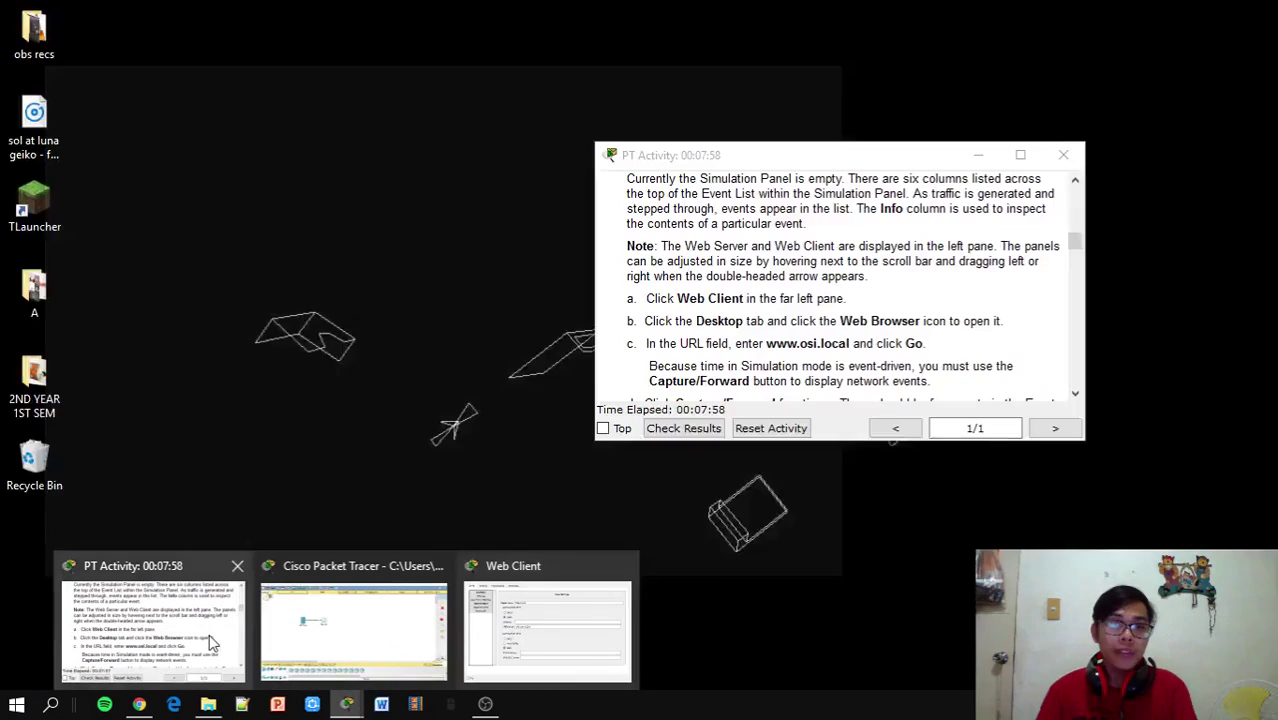
pyautogui.click(212, 633)
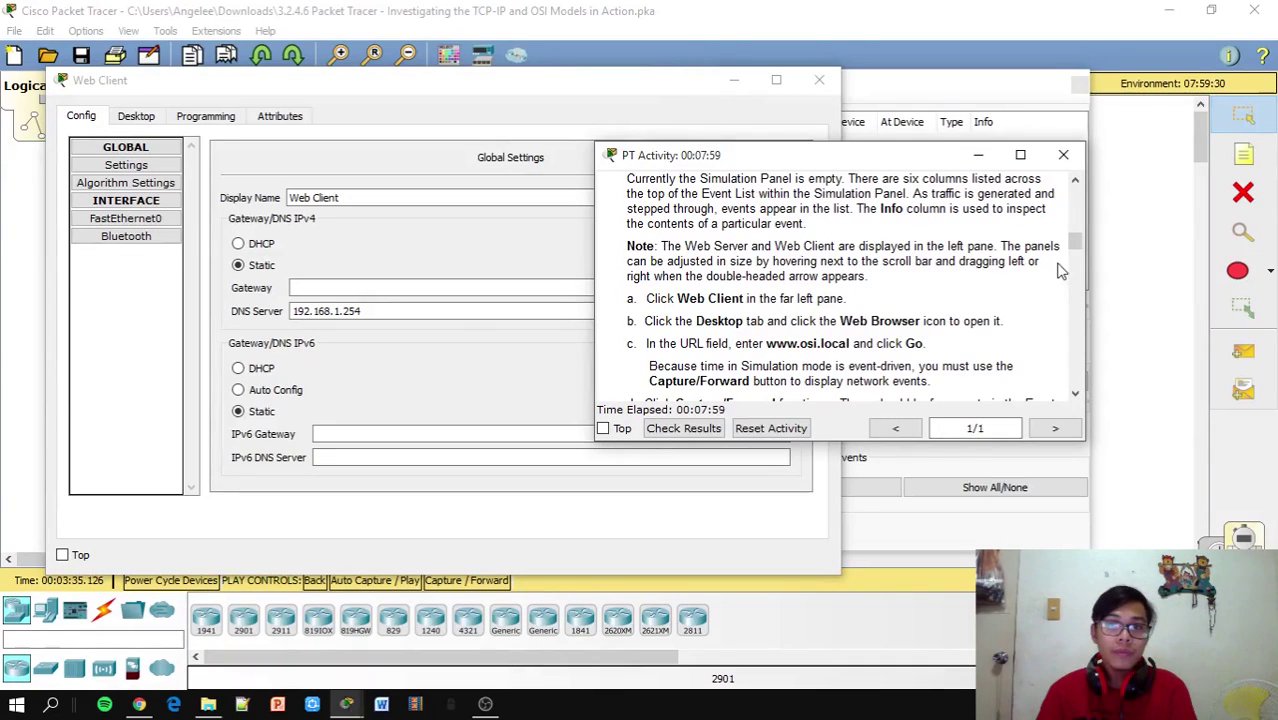
pyautogui.moveTo(1073, 241); pyautogui.dragTo(1073, 248)
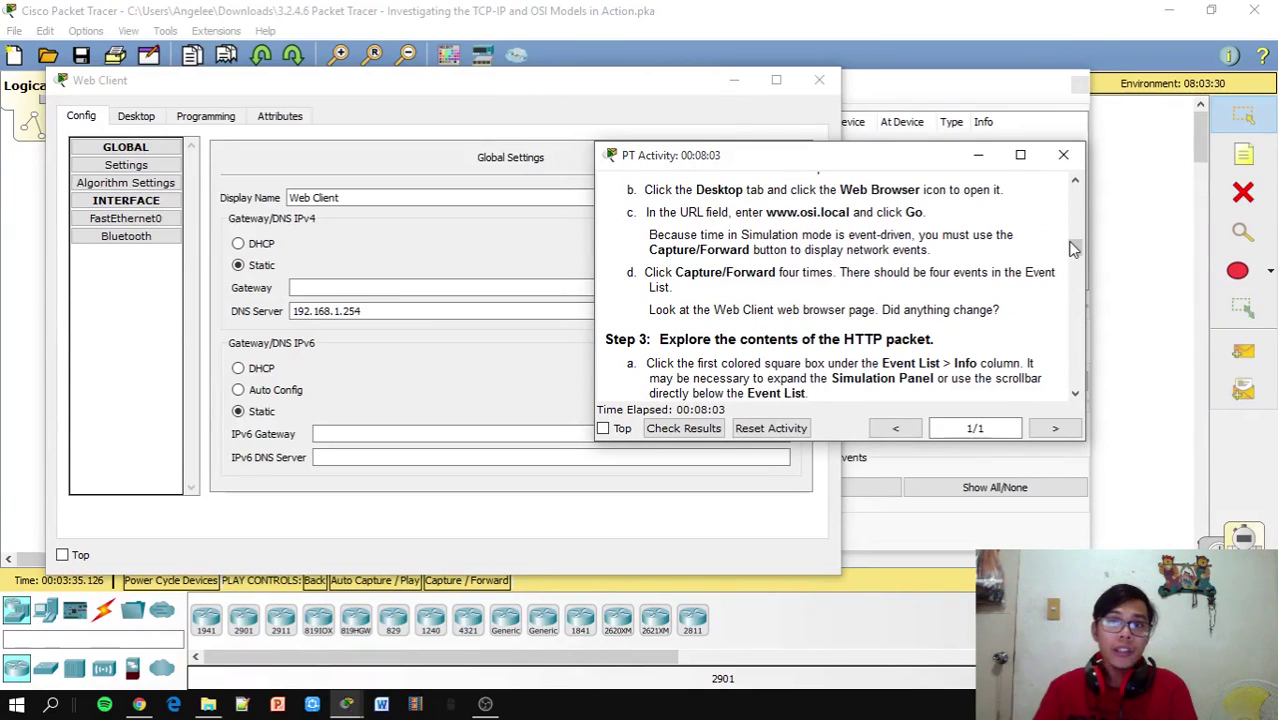
pyautogui.click(136, 116)
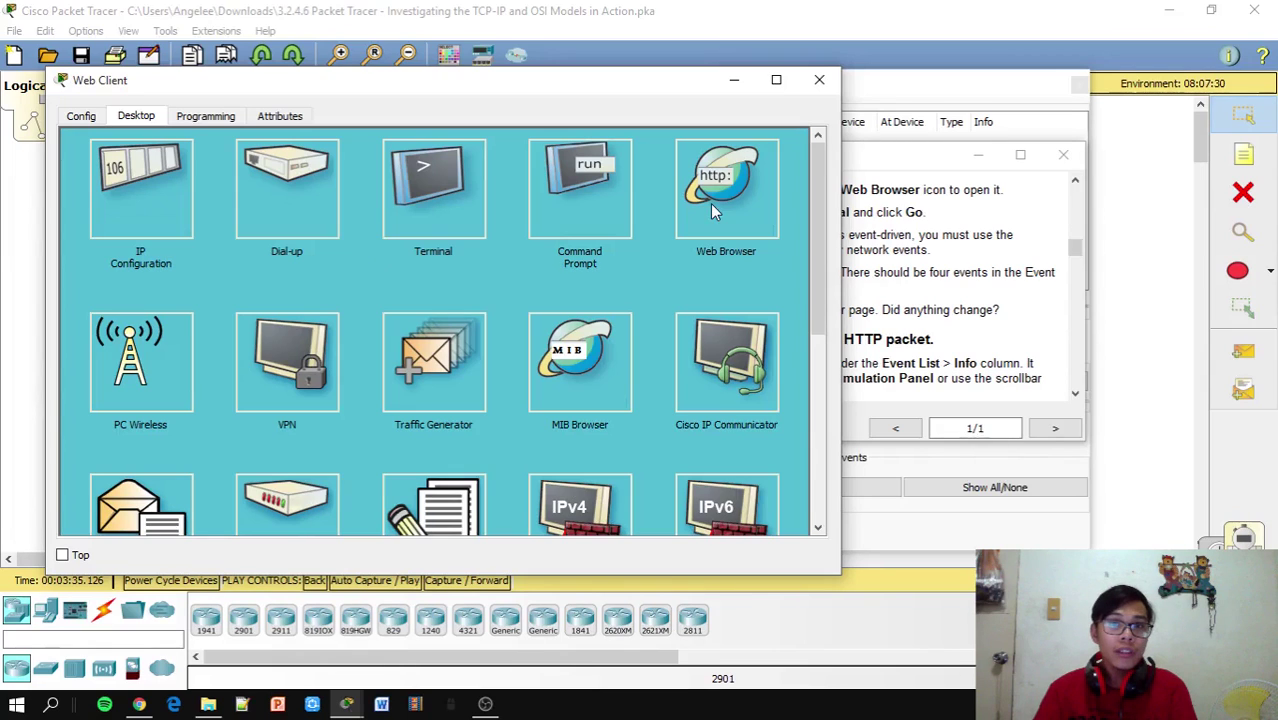
pyautogui.click(986, 96)
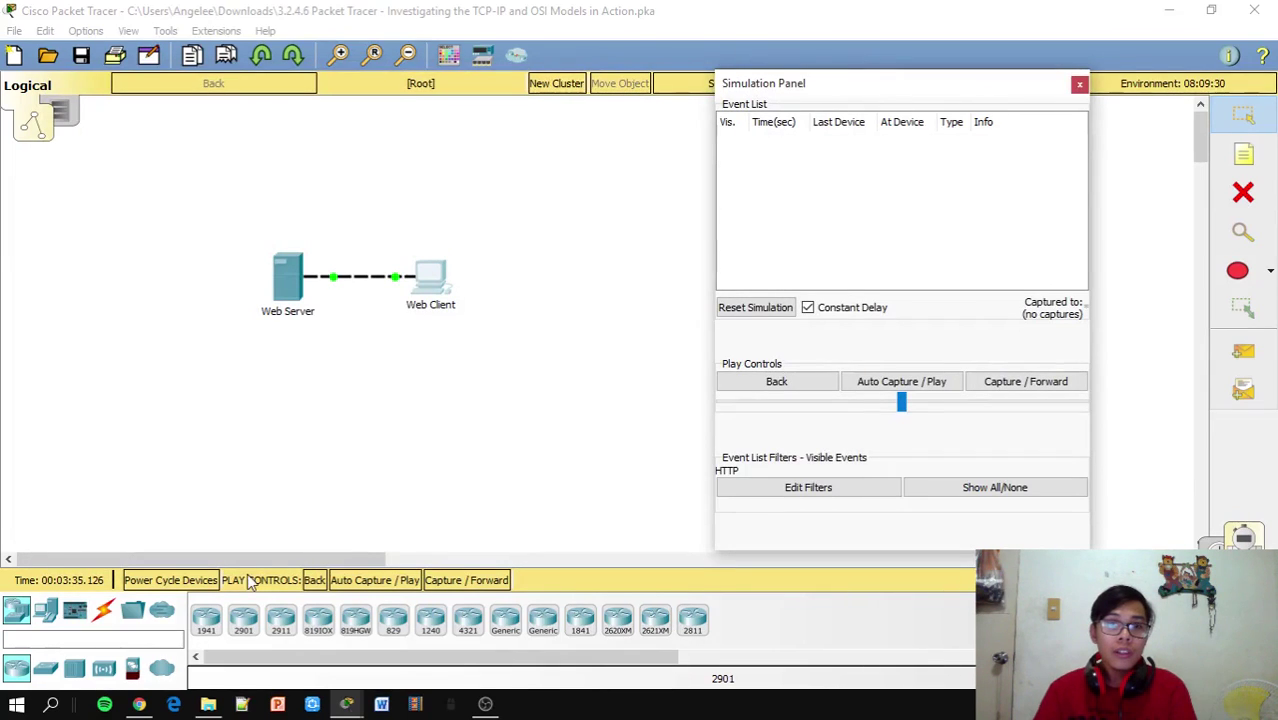
pyautogui.moveTo(174, 706)
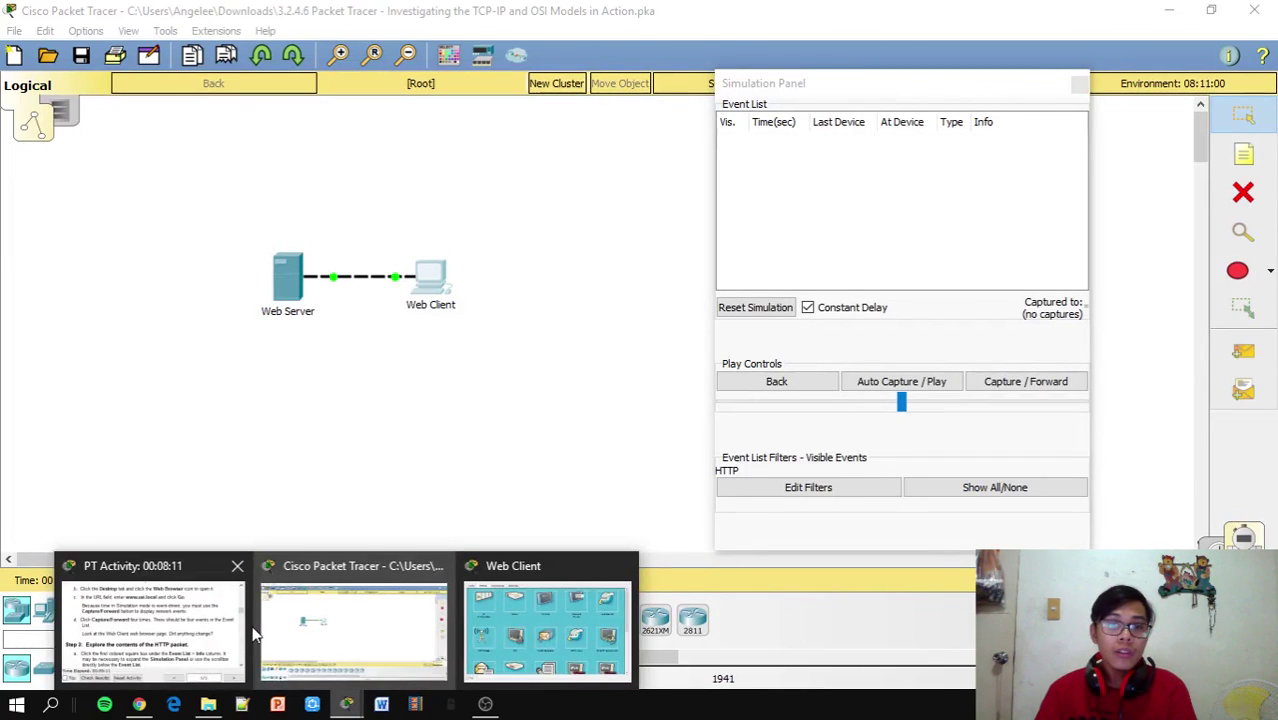
pyautogui.click(164, 620)
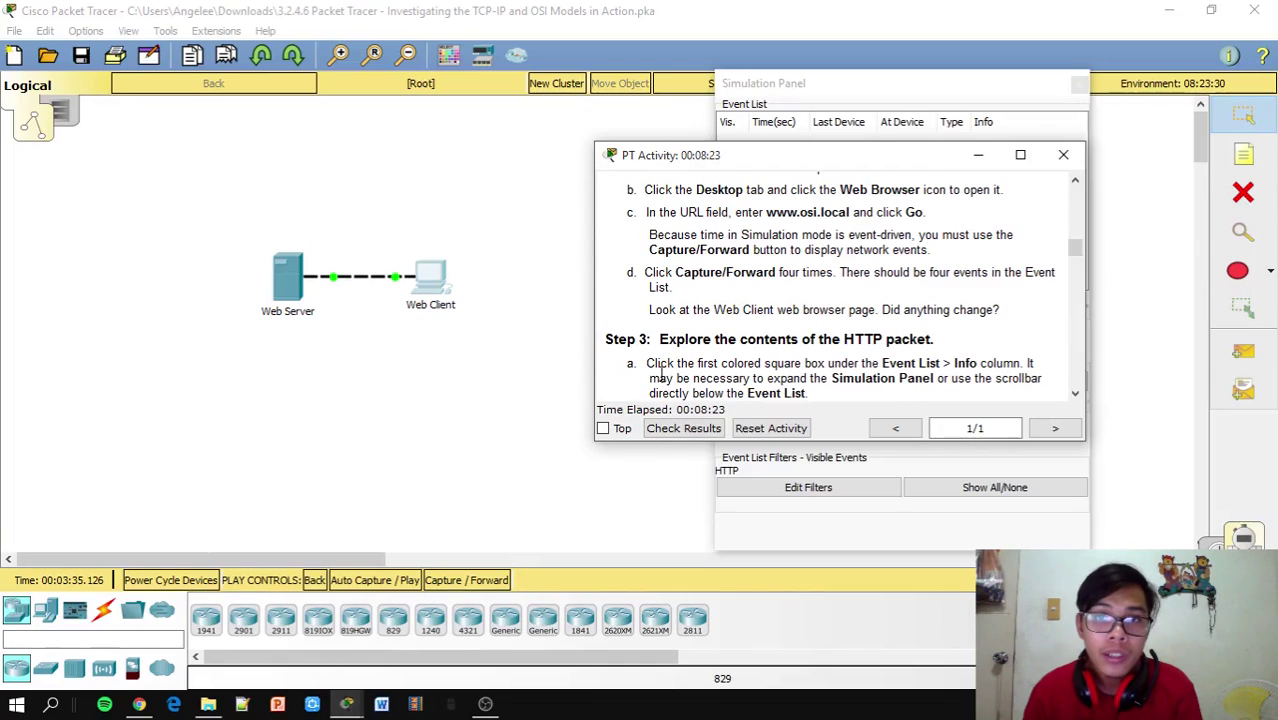
pyautogui.moveTo(850, 215); pyautogui.dragTo(768, 216)
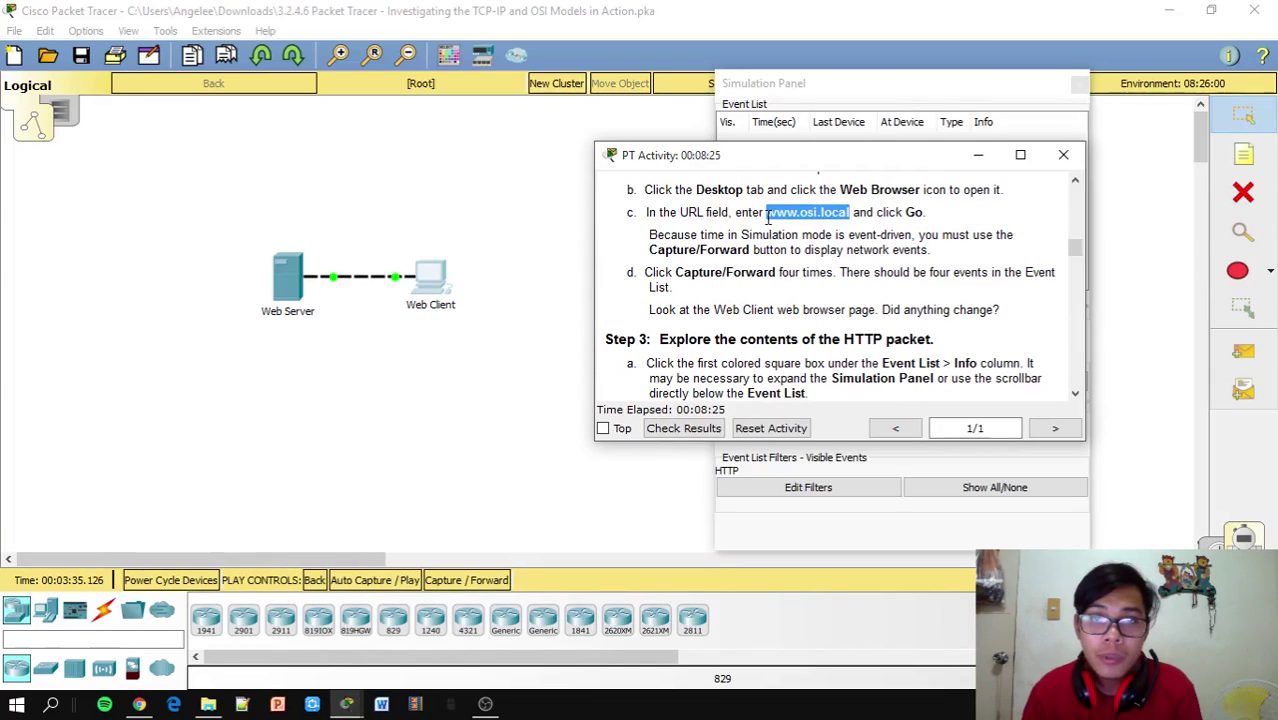
pyautogui.click(865, 232)
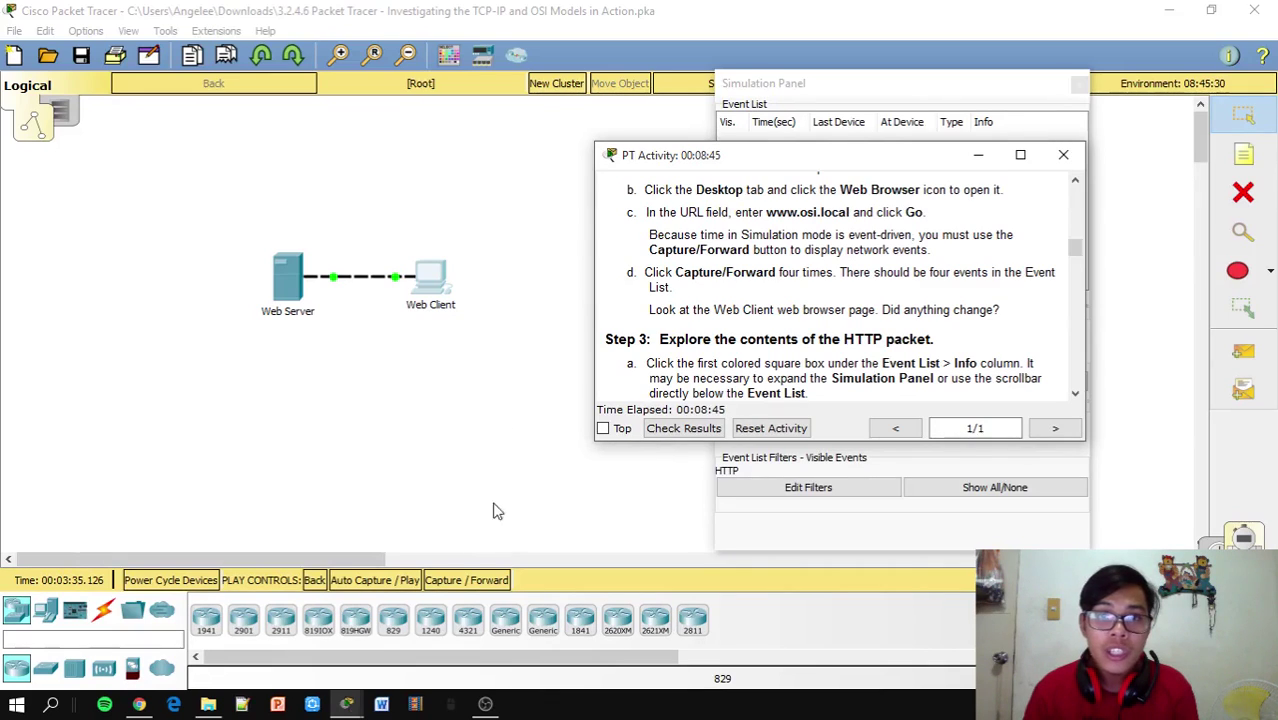
pyautogui.click(346, 703)
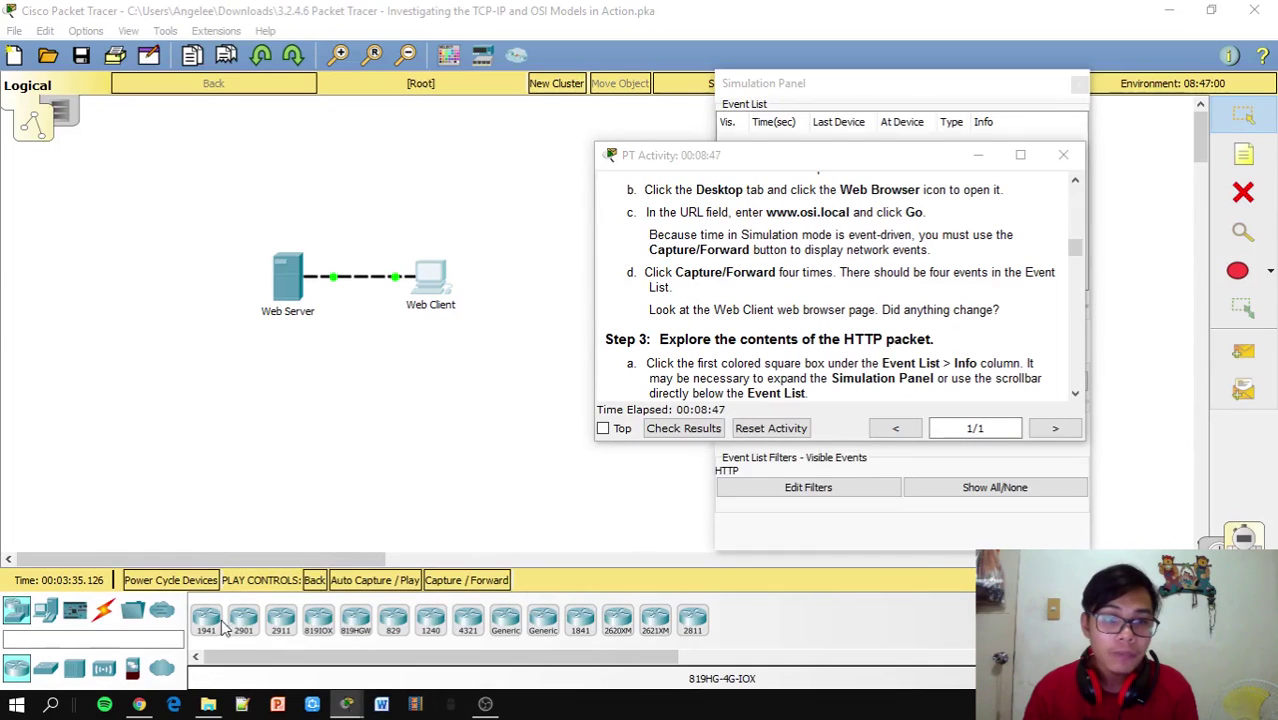
pyautogui.moveTo(372, 620)
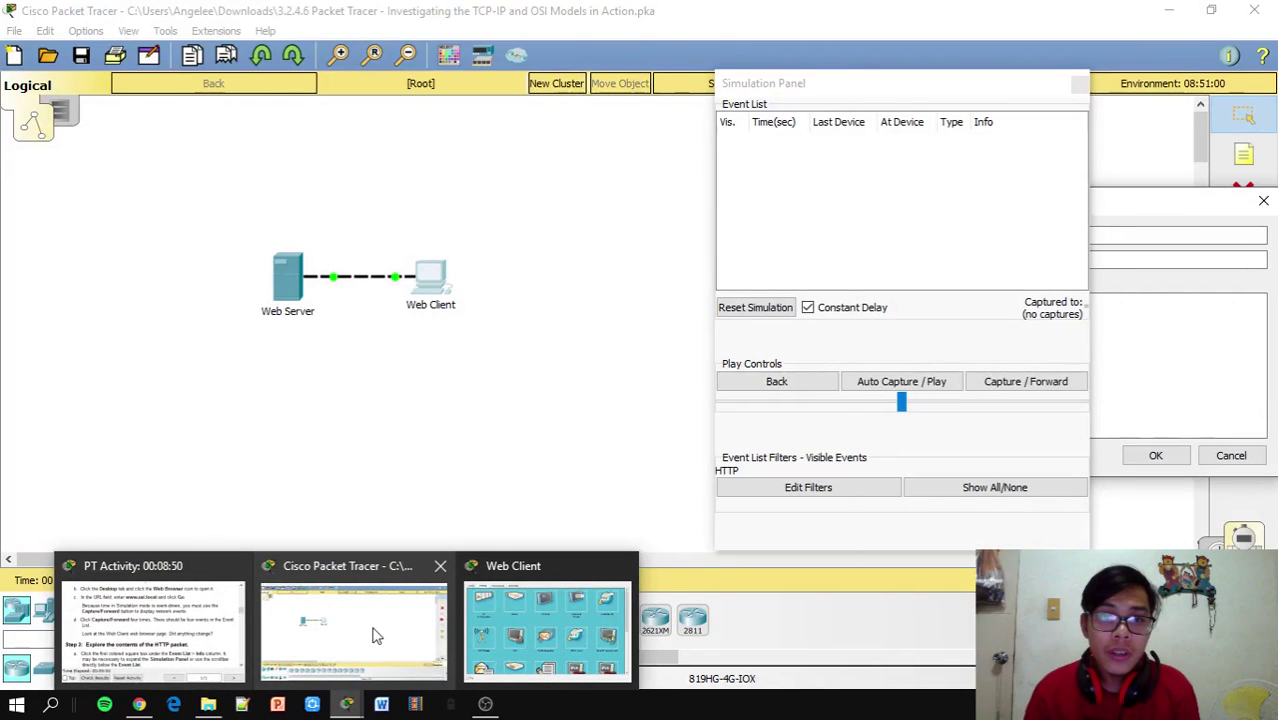
pyautogui.click(547, 625)
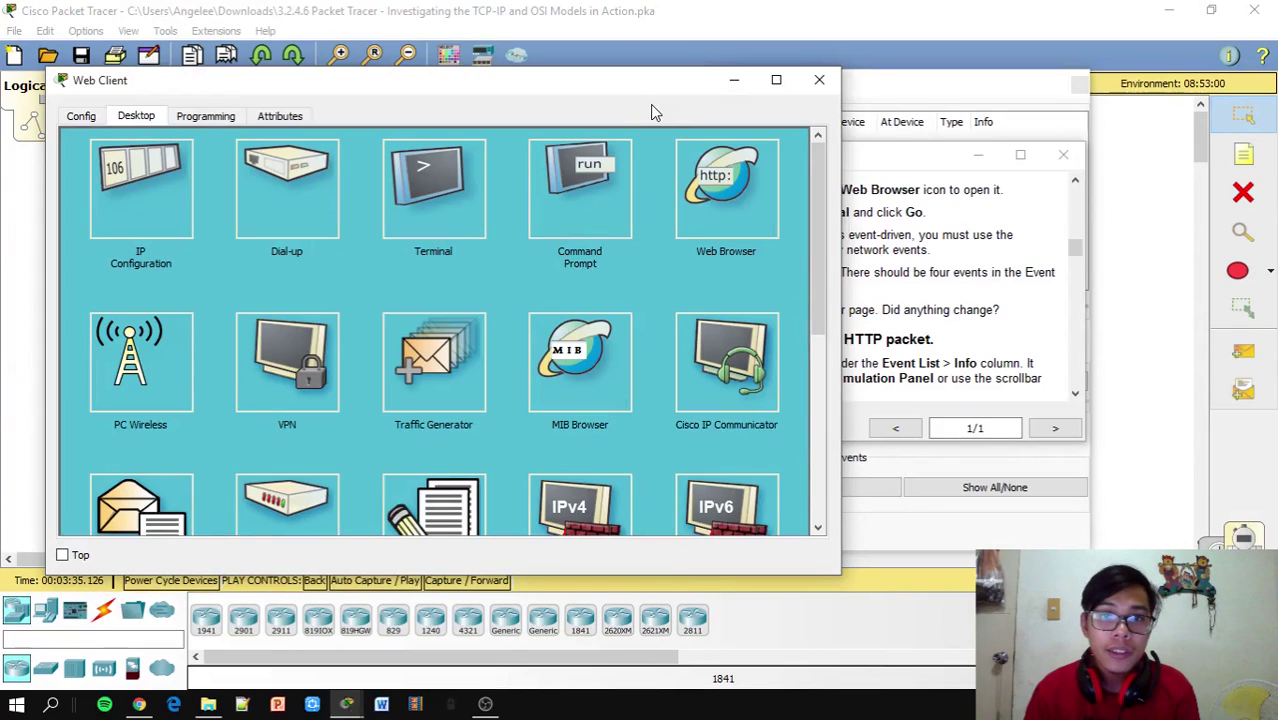
pyautogui.click(711, 181)
pyautogui.click(514, 170)
pyautogui.write('www.osi.local')
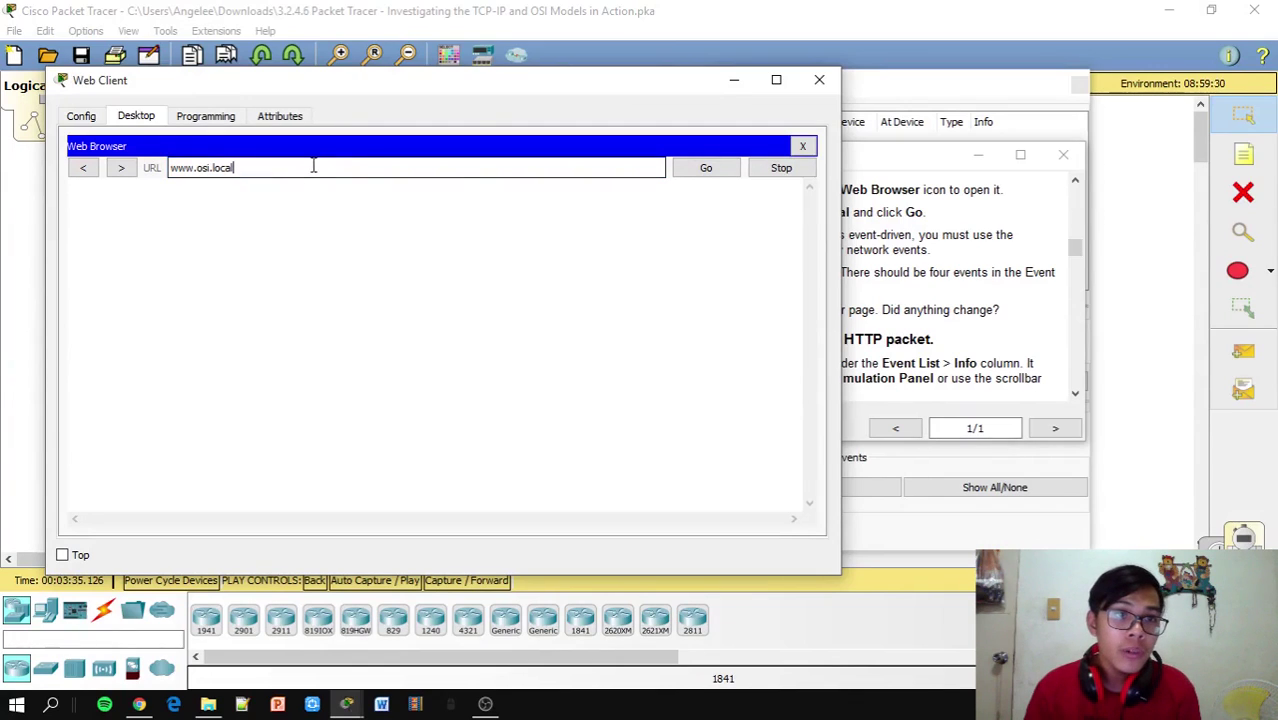
pyautogui.click(715, 175)
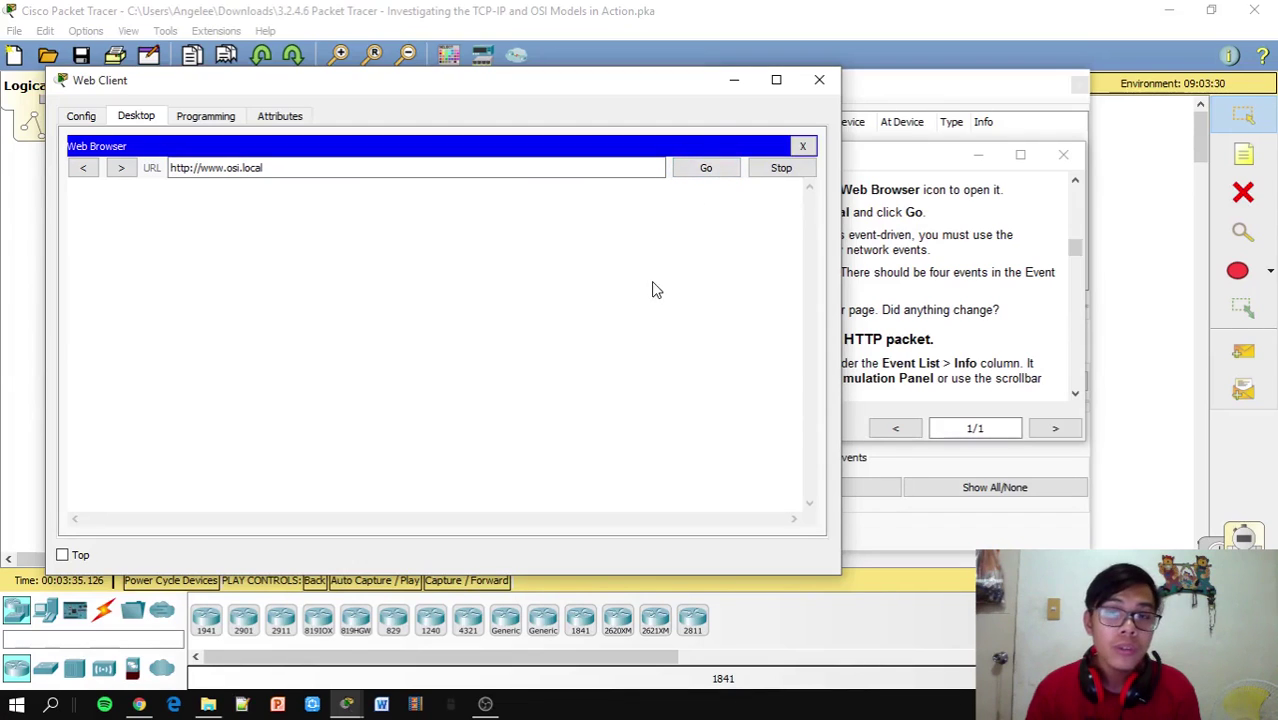
# Minimize the Web Client, move the instructions clear of the Simulation Panel, and capture forward through the HTTP exchange with the Web Server.
pyautogui.click(734, 80)
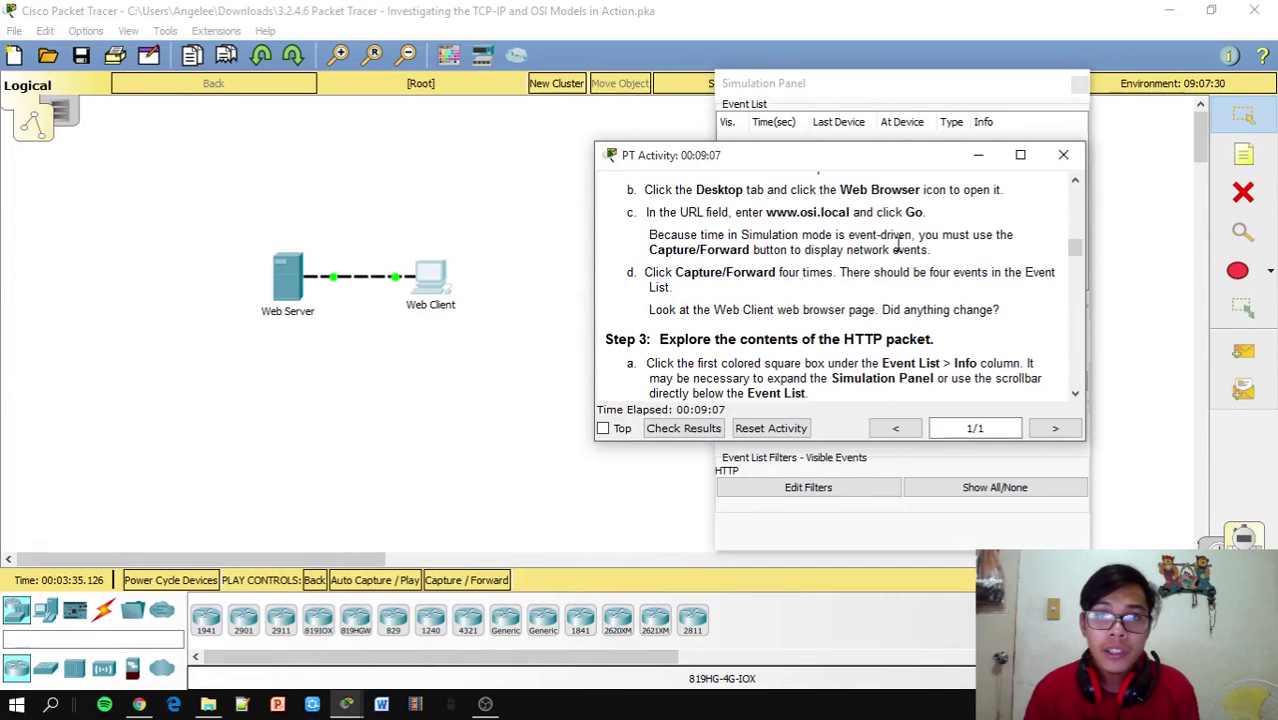
pyautogui.moveTo(910, 158); pyautogui.dragTo(418, 134)
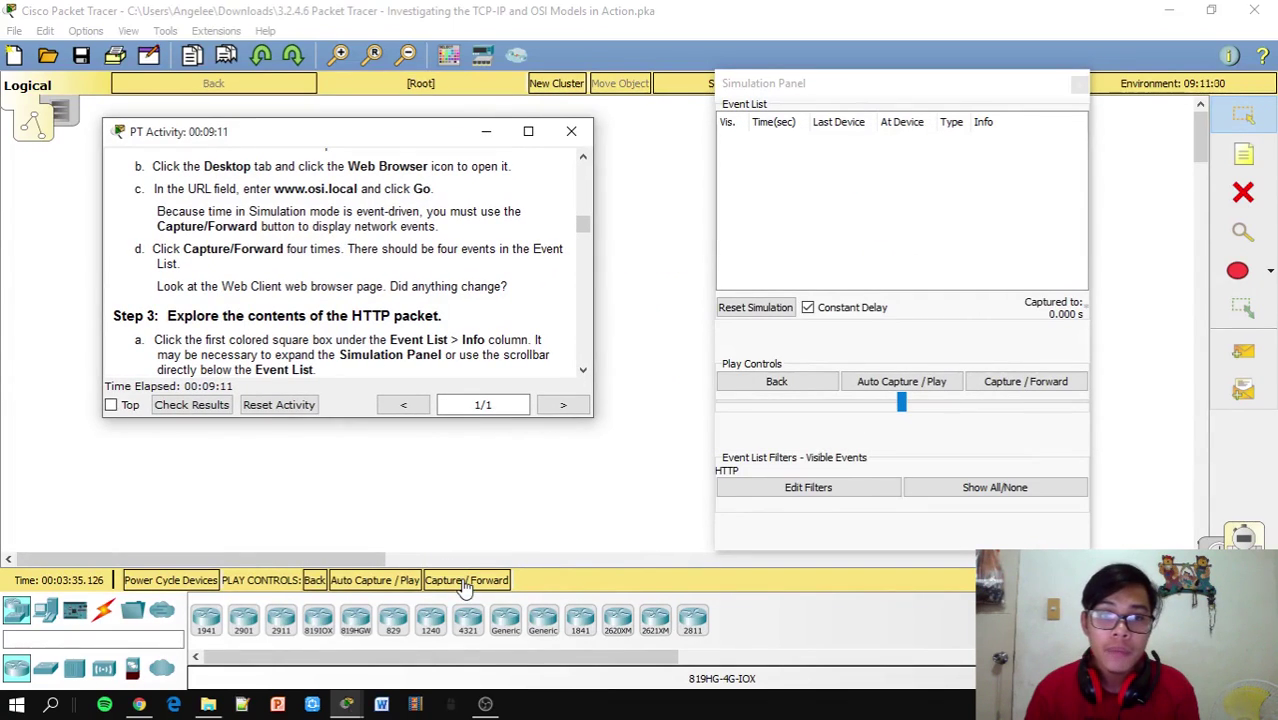
pyautogui.click(466, 580)
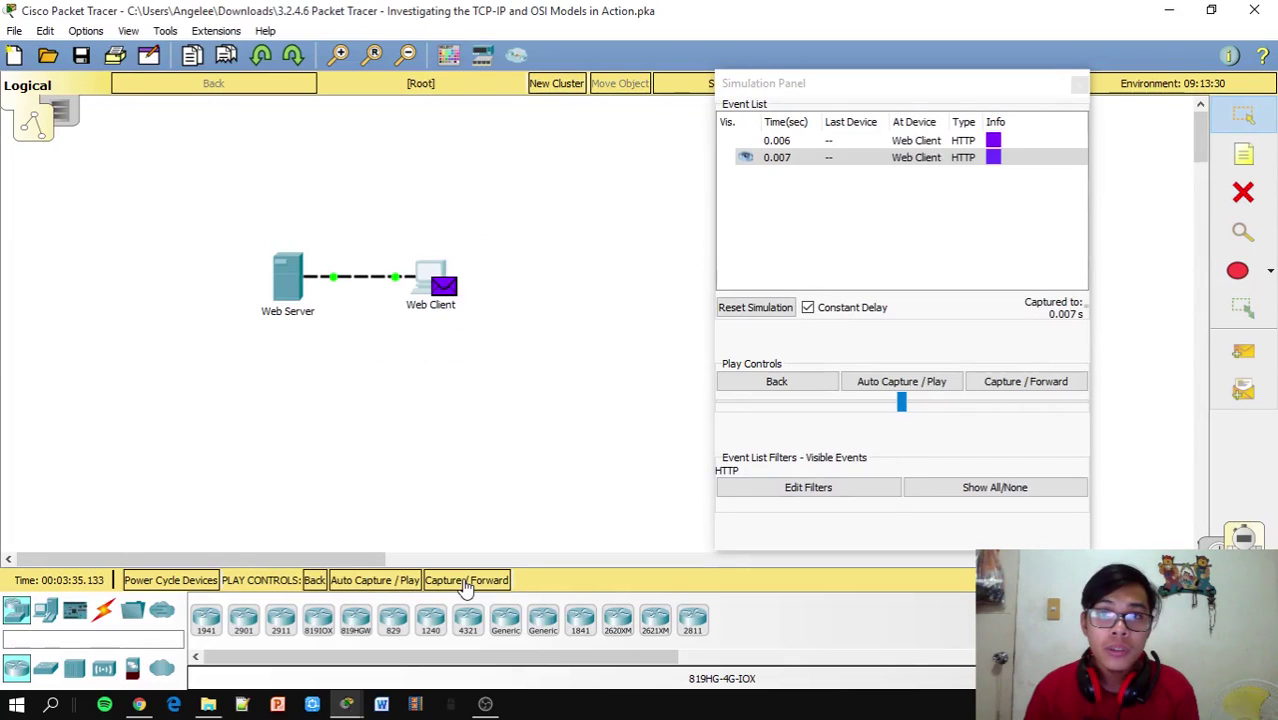
pyautogui.click(466, 581)
pyautogui.click(466, 581)
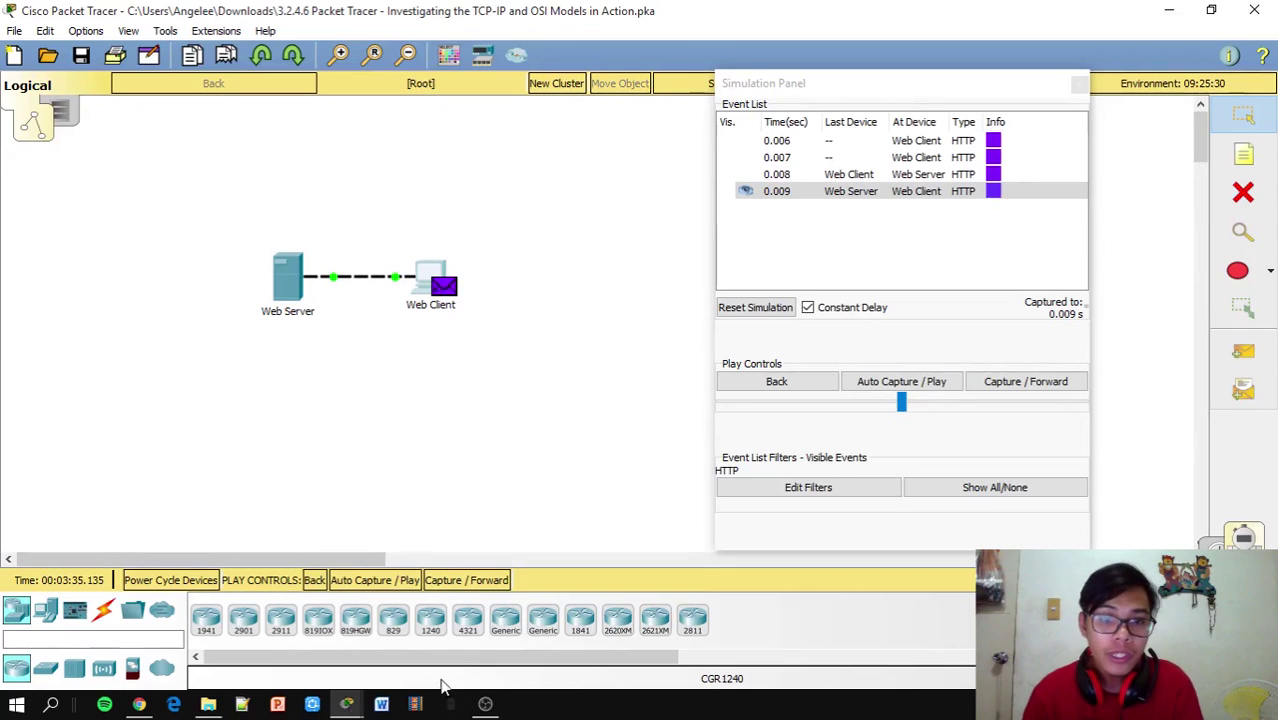
# Bring the PT Activity instructions back up and read on into the Step 3 directions.
pyautogui.moveTo(368, 692)
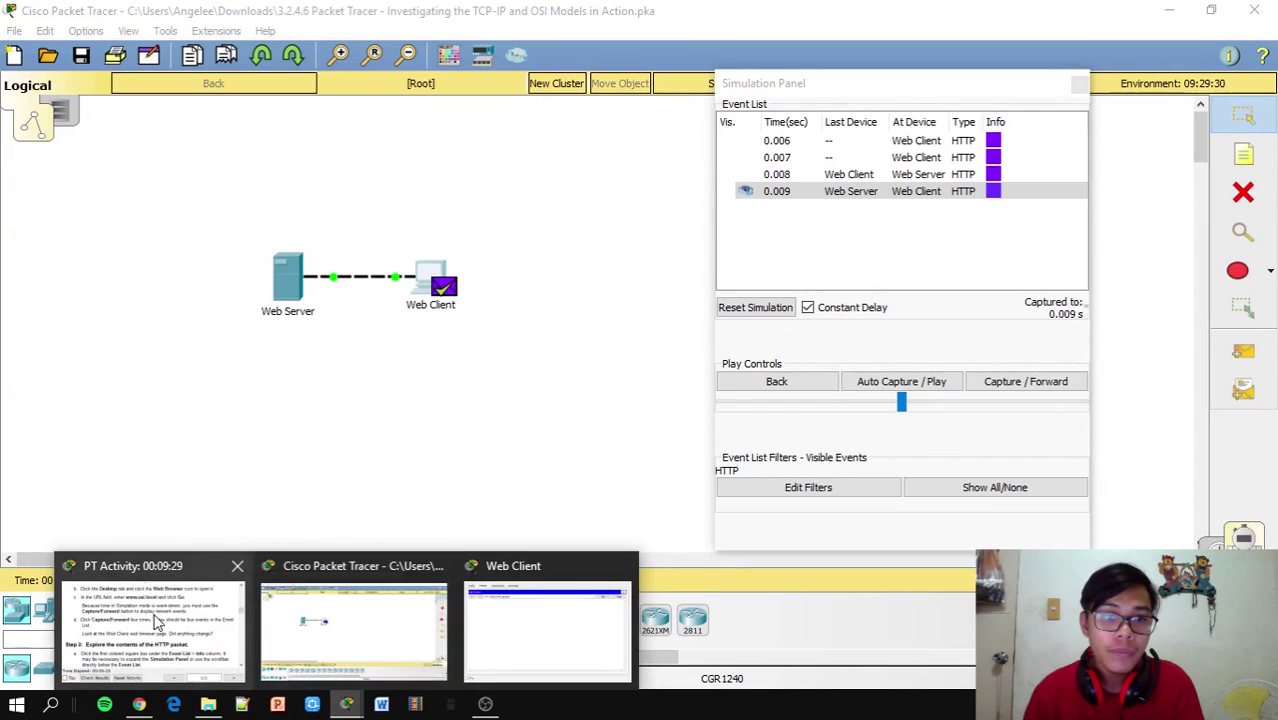
pyautogui.click(228, 600)
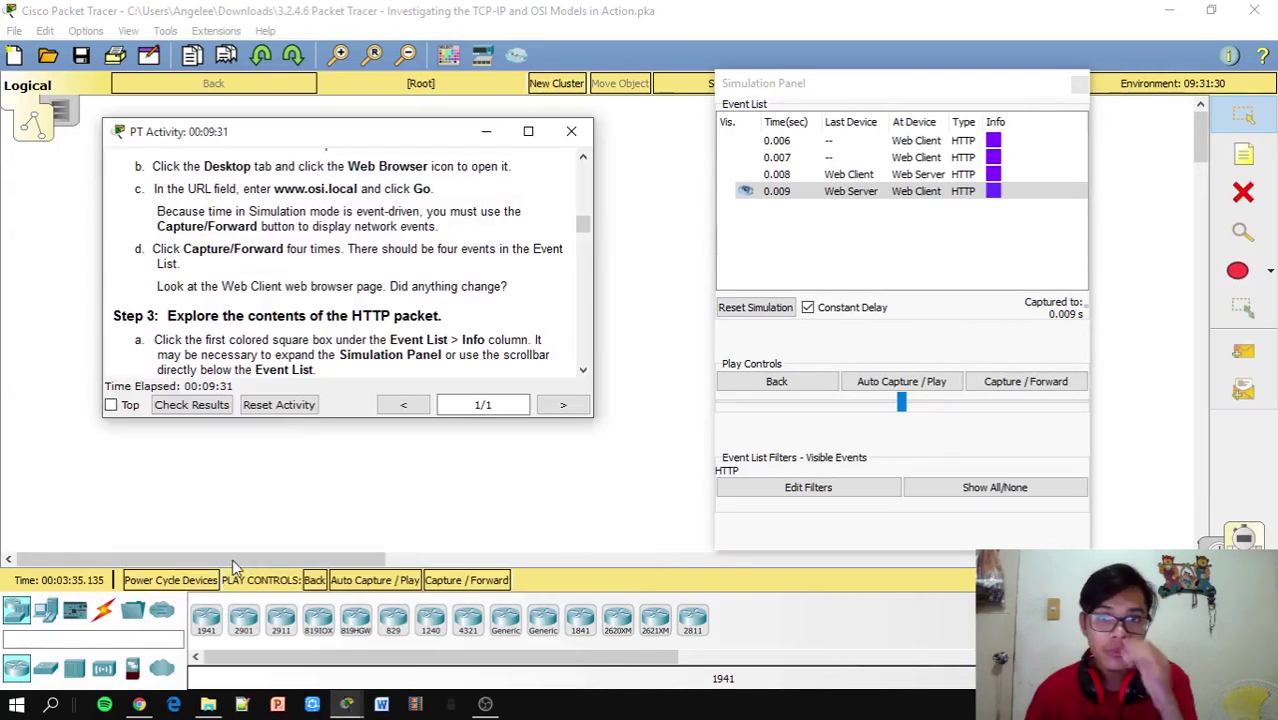
pyautogui.click(583, 245)
pyautogui.moveTo(347, 704)
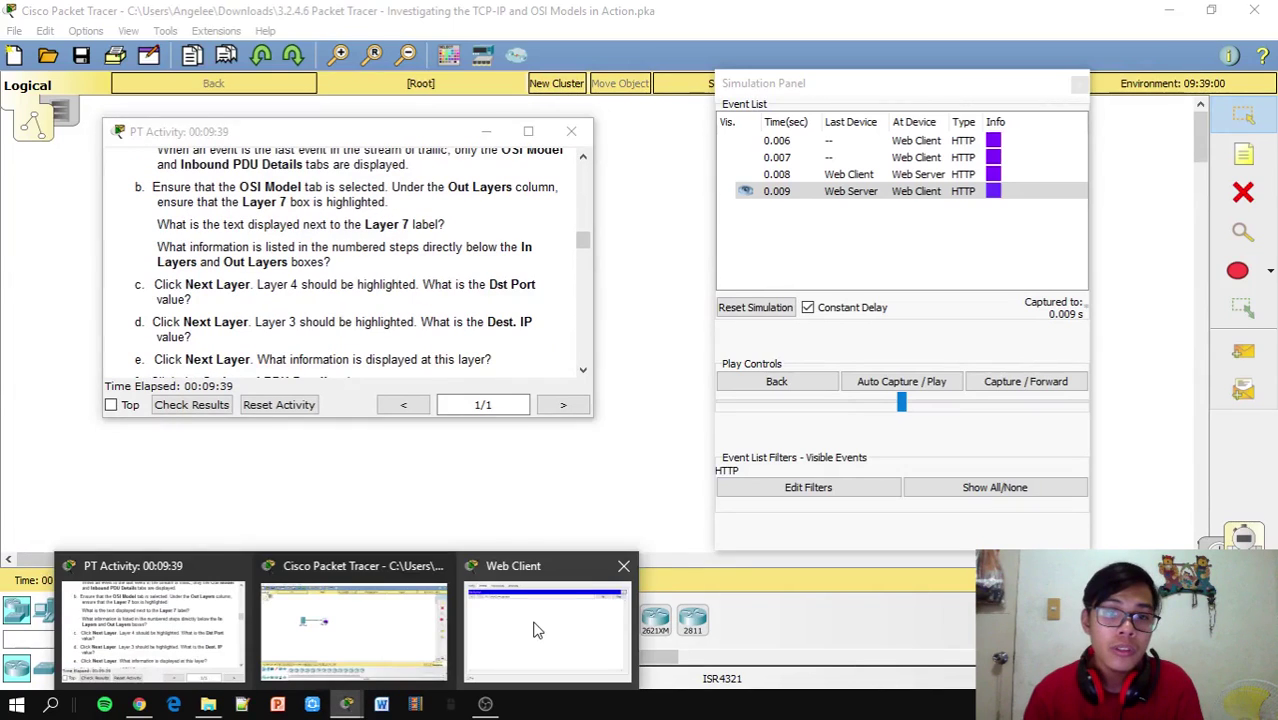
pyautogui.moveTo(499, 615)
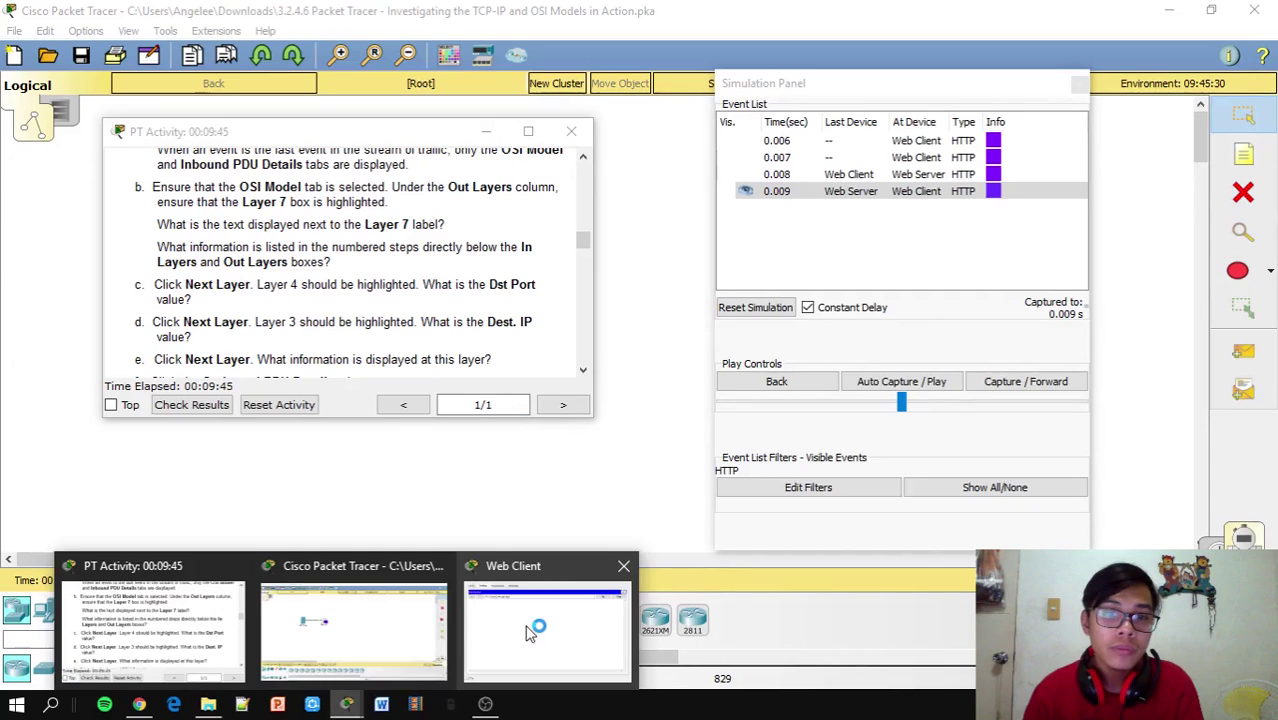
pyautogui.click(530, 615)
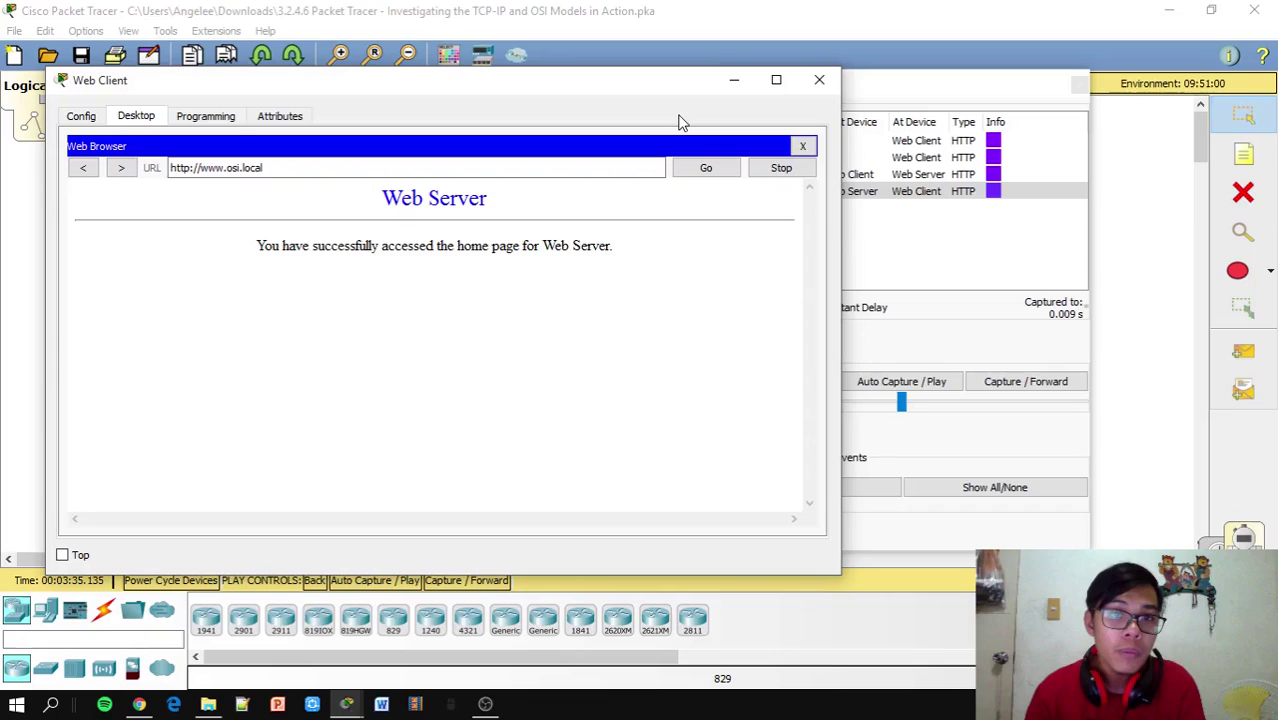
pyautogui.click(812, 82)
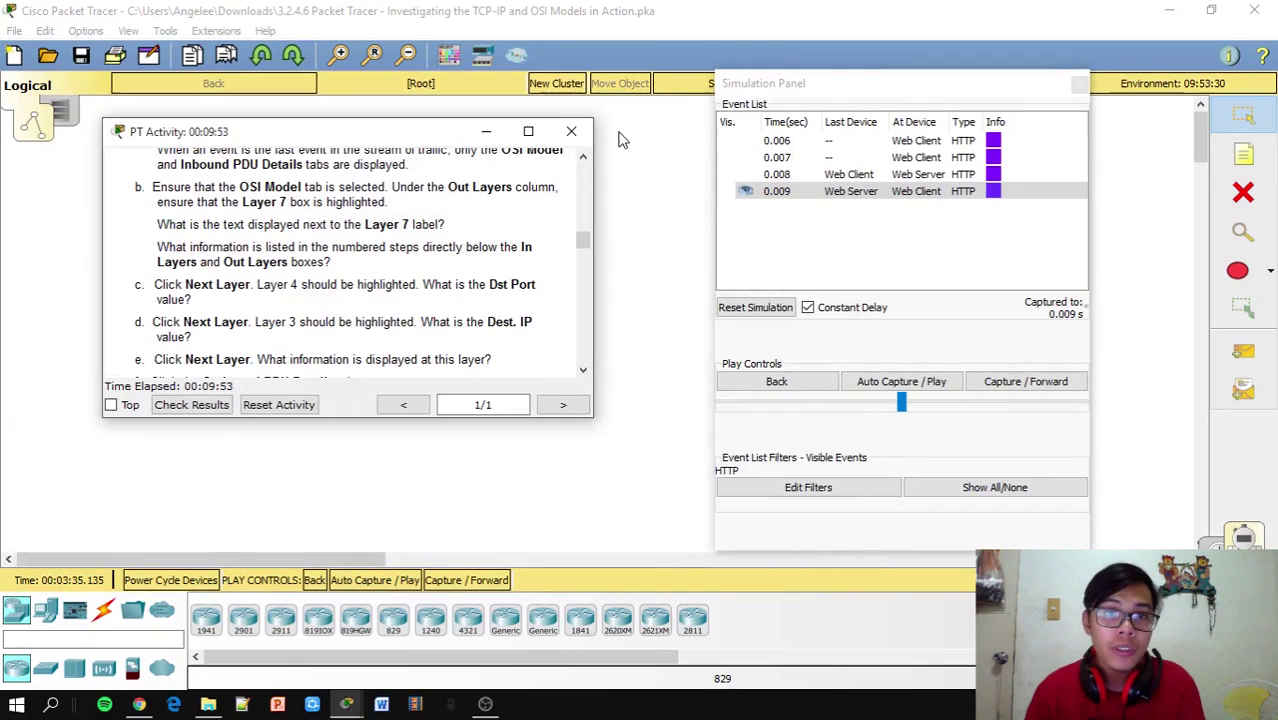
# Review the closing question of Step 2 and the opening directions of Step 3 in the instructions.
pyautogui.scroll(4, 582, 234)
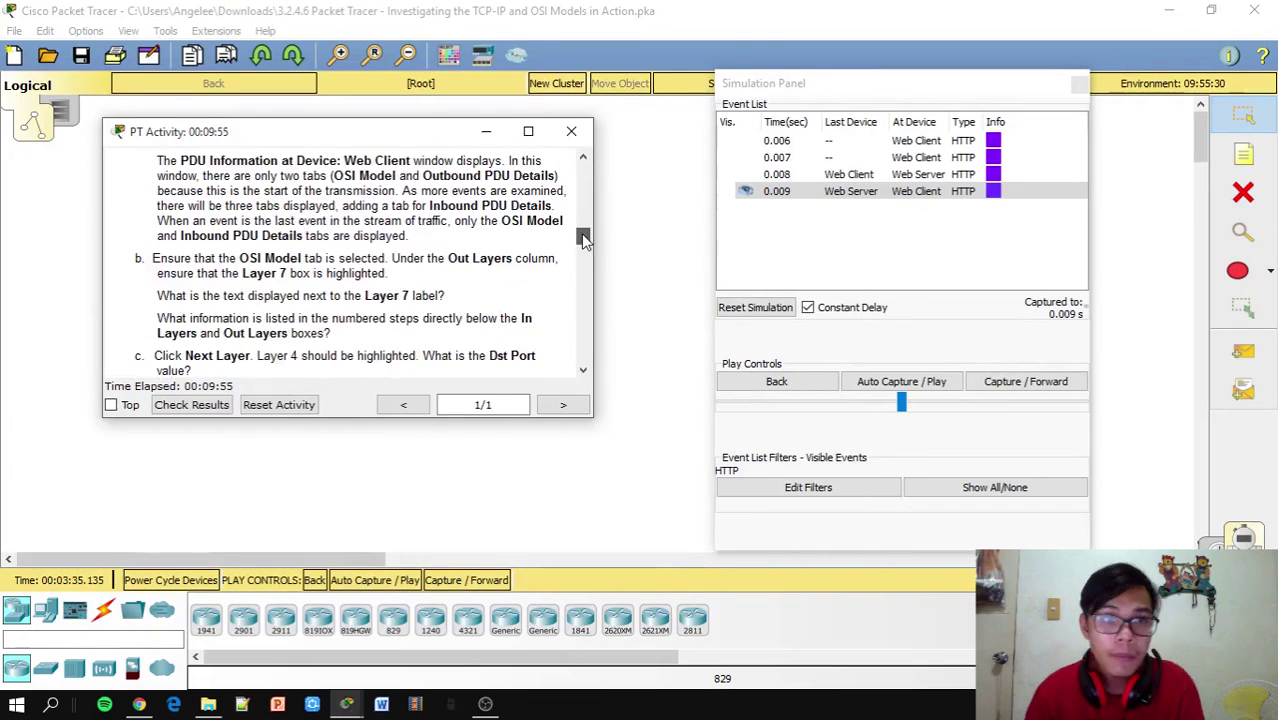
pyautogui.scroll(3, 583, 234)
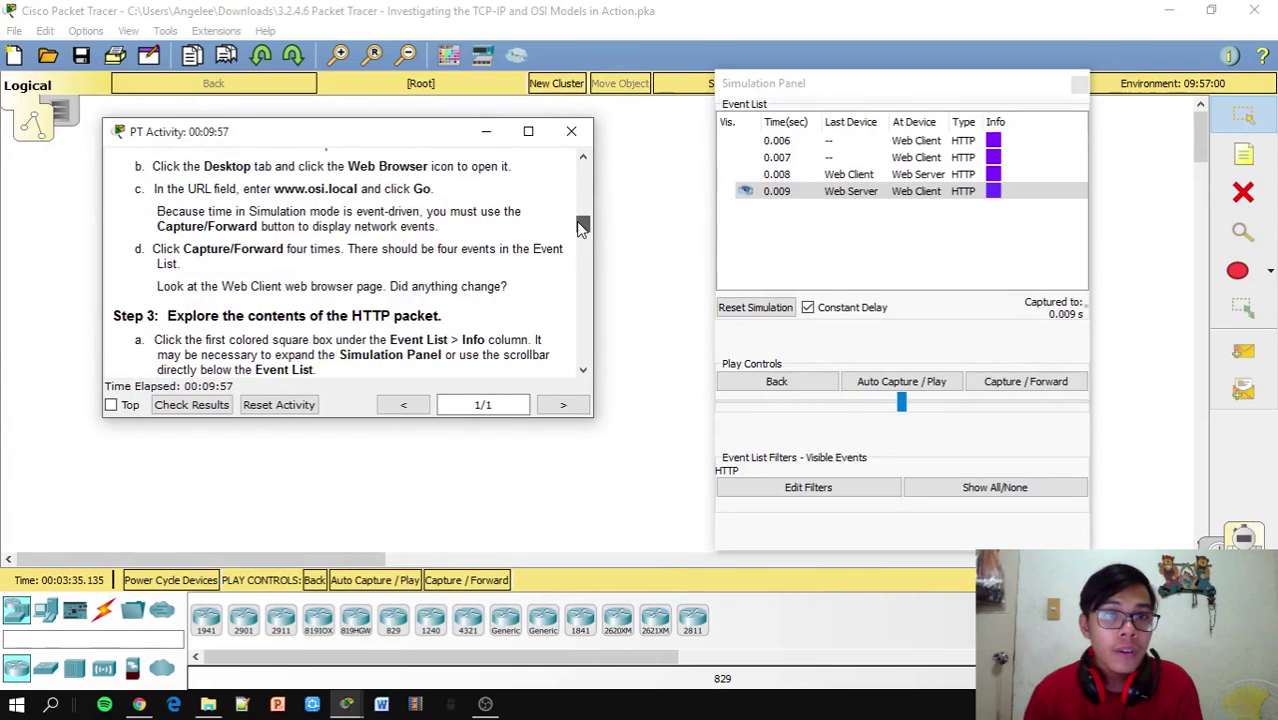
pyautogui.scroll(-2, 583, 234)
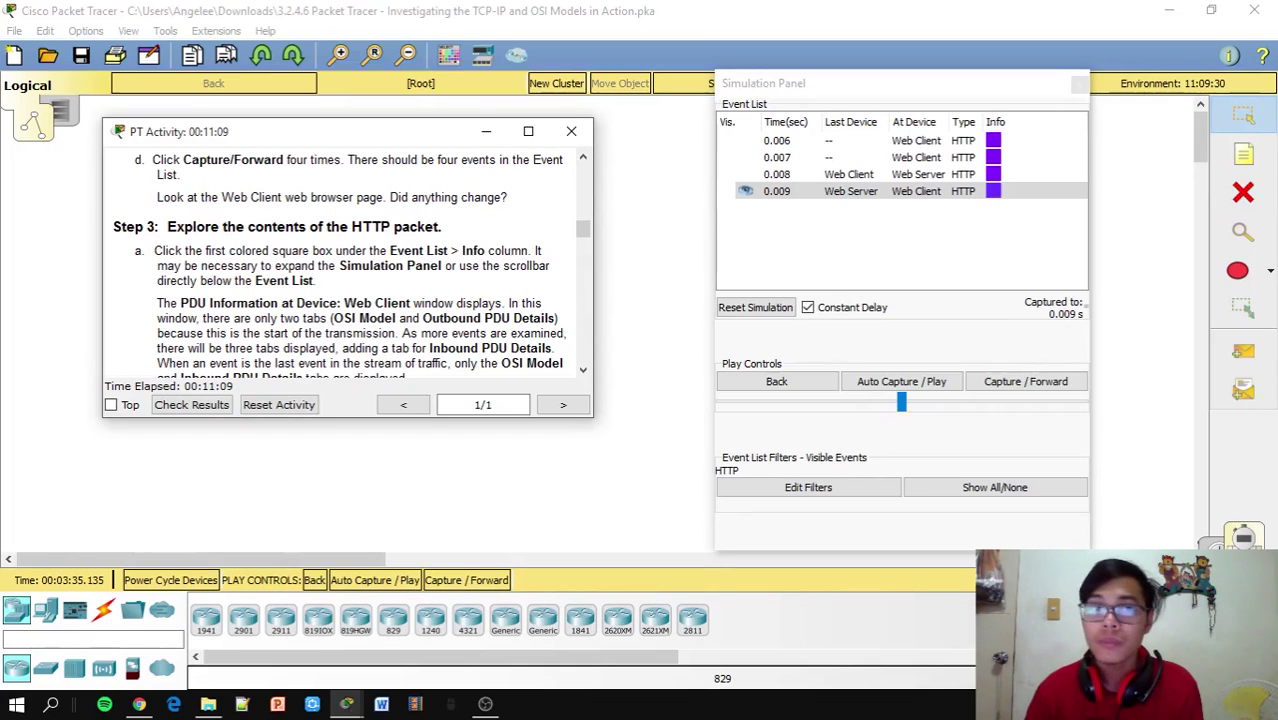
# Open the PDU information of the first HTTP event (0.006 s) and go through its Out Layers from Layer 7 to Layer 2.
pyautogui.click(993, 142)
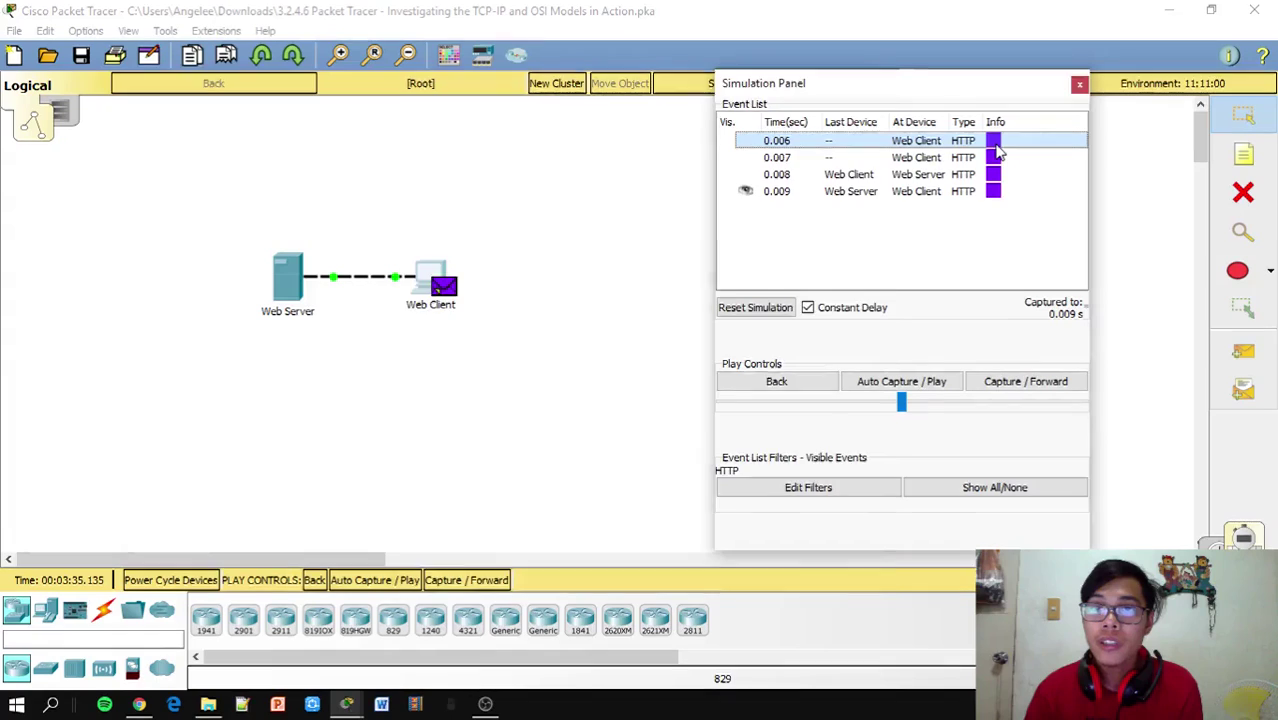
pyautogui.moveTo(770, 104); pyautogui.dragTo(618, 70)
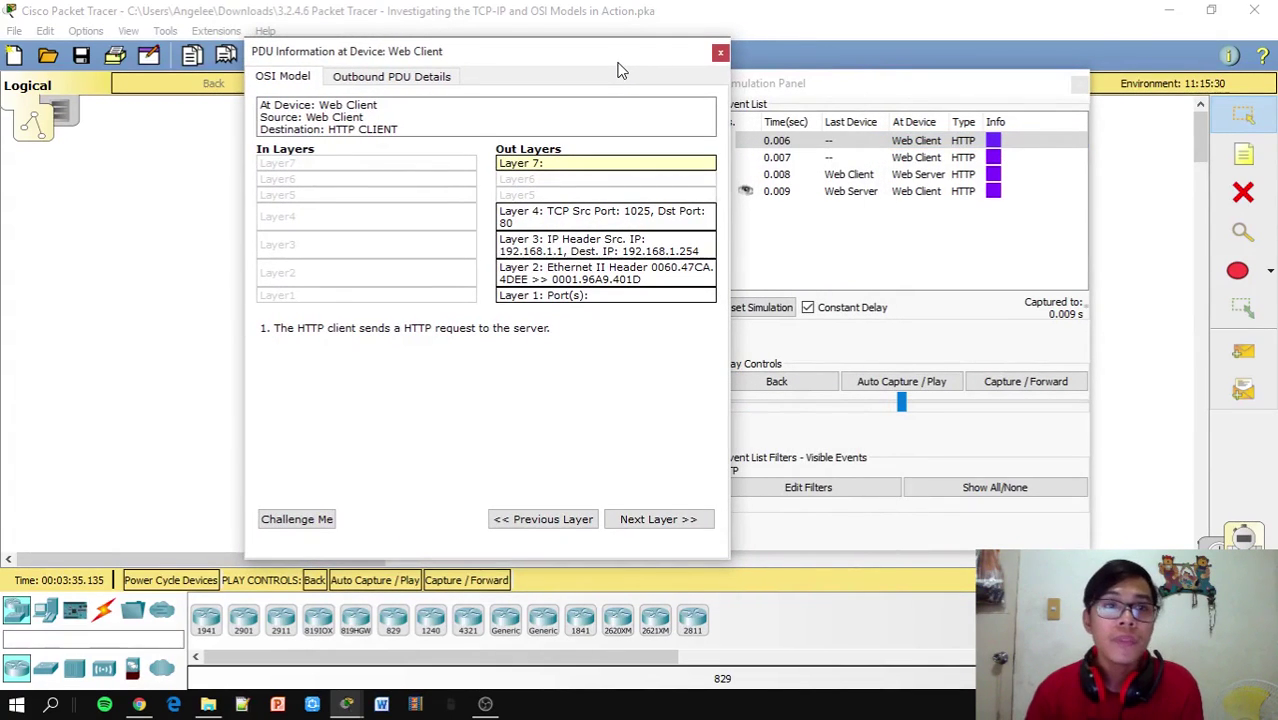
pyautogui.moveTo(610, 66); pyautogui.dragTo(579, 57)
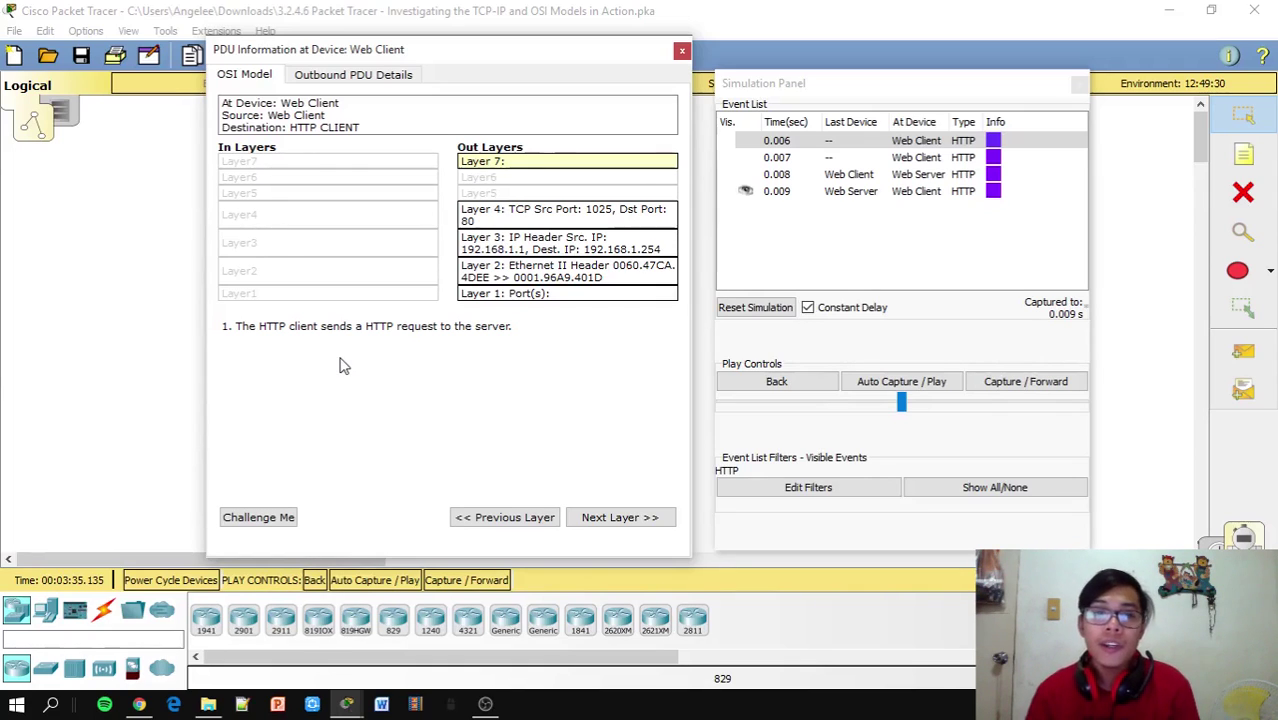
pyautogui.click(614, 518)
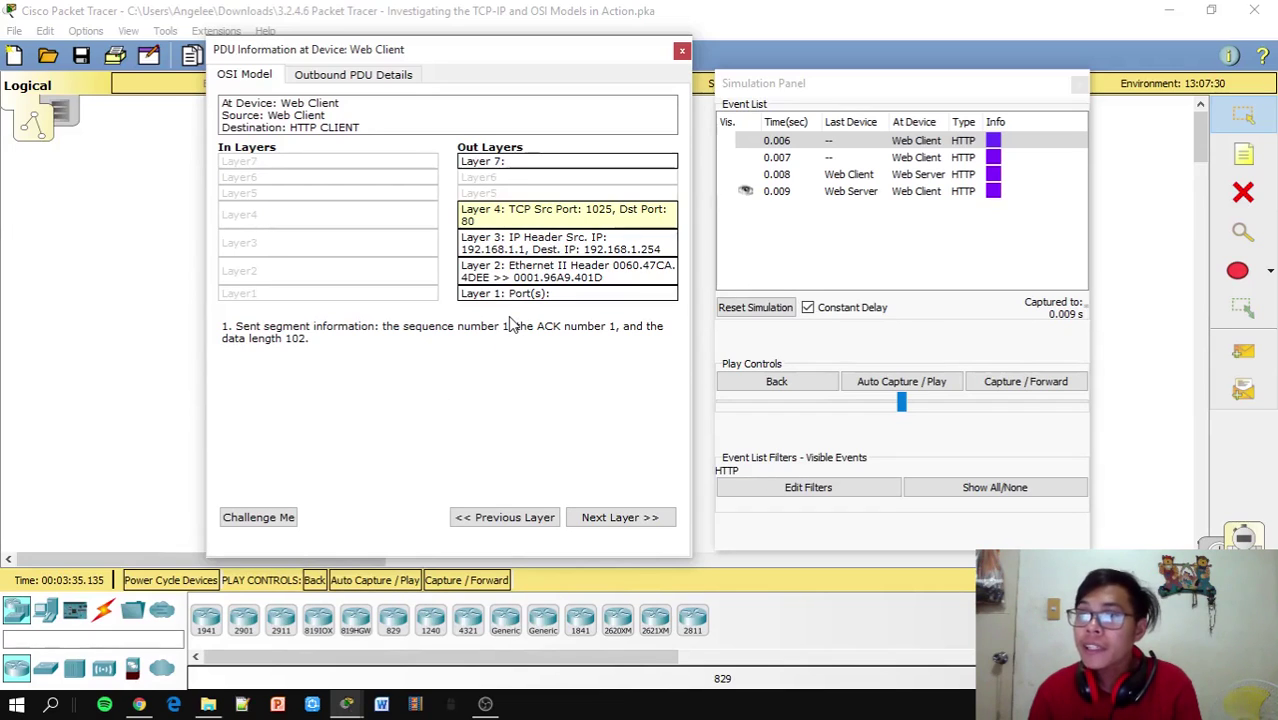
pyautogui.click(593, 517)
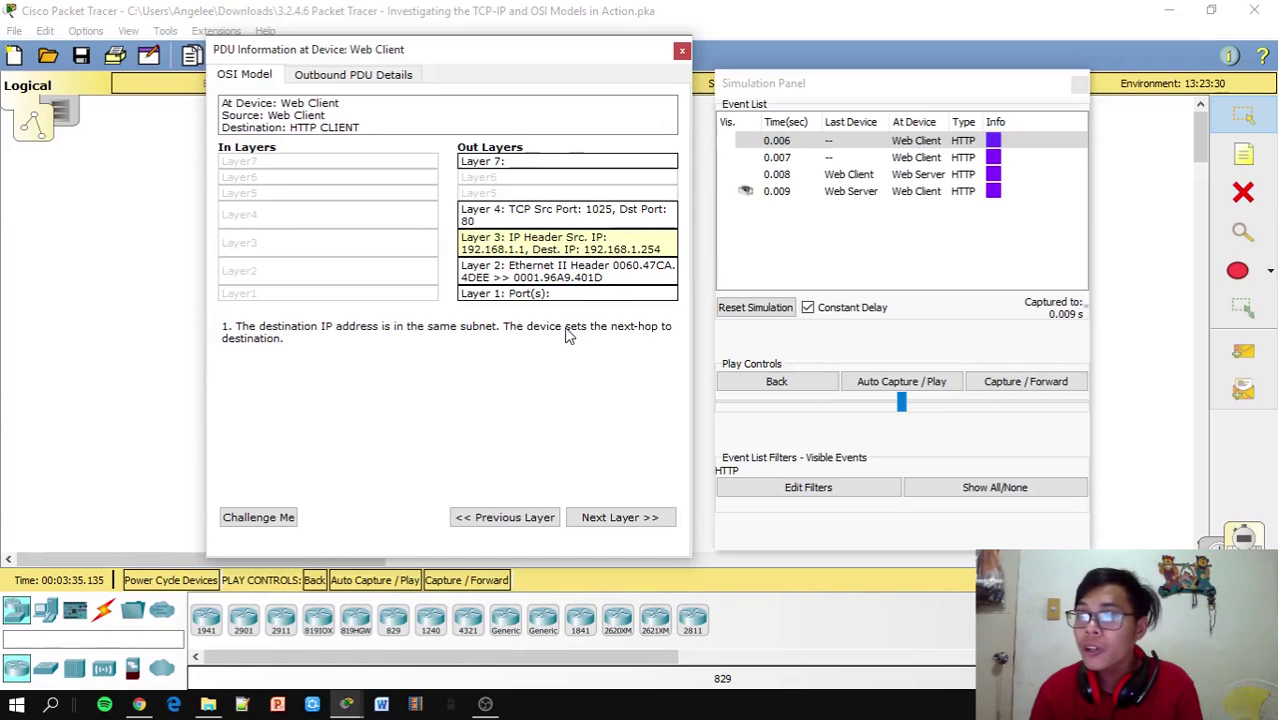
pyautogui.click(598, 514)
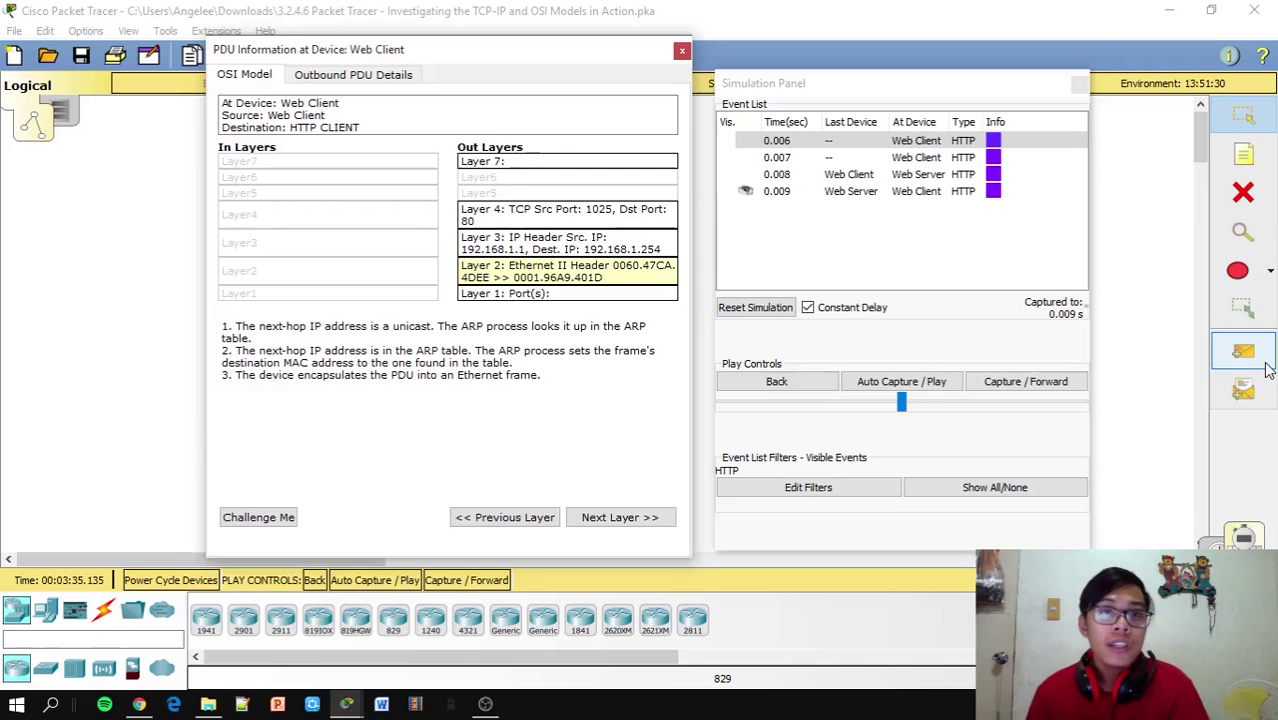
# Examine the first packet's Outbound PDU Details, comparing the Ethernet II, IP, TCP and HTTP request sections.
pyautogui.click(382, 80)
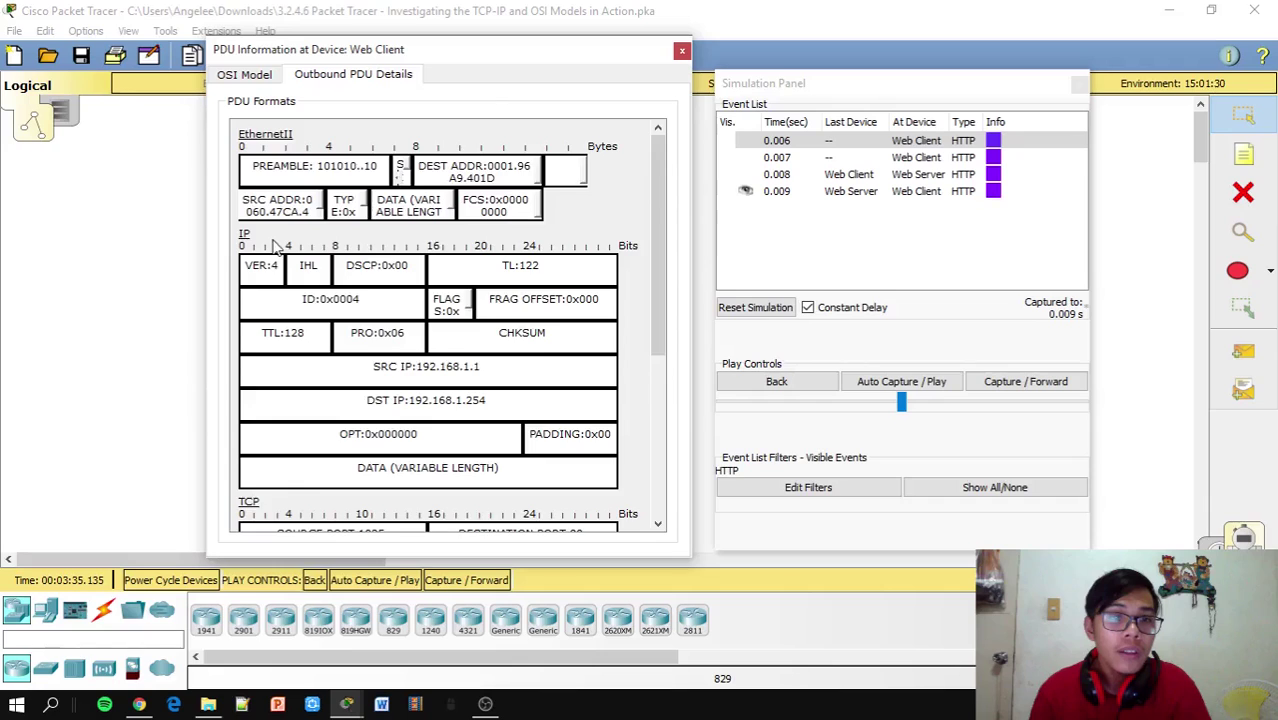
pyautogui.scroll(-3, 274, 240)
pyautogui.scroll(-4, 274, 231)
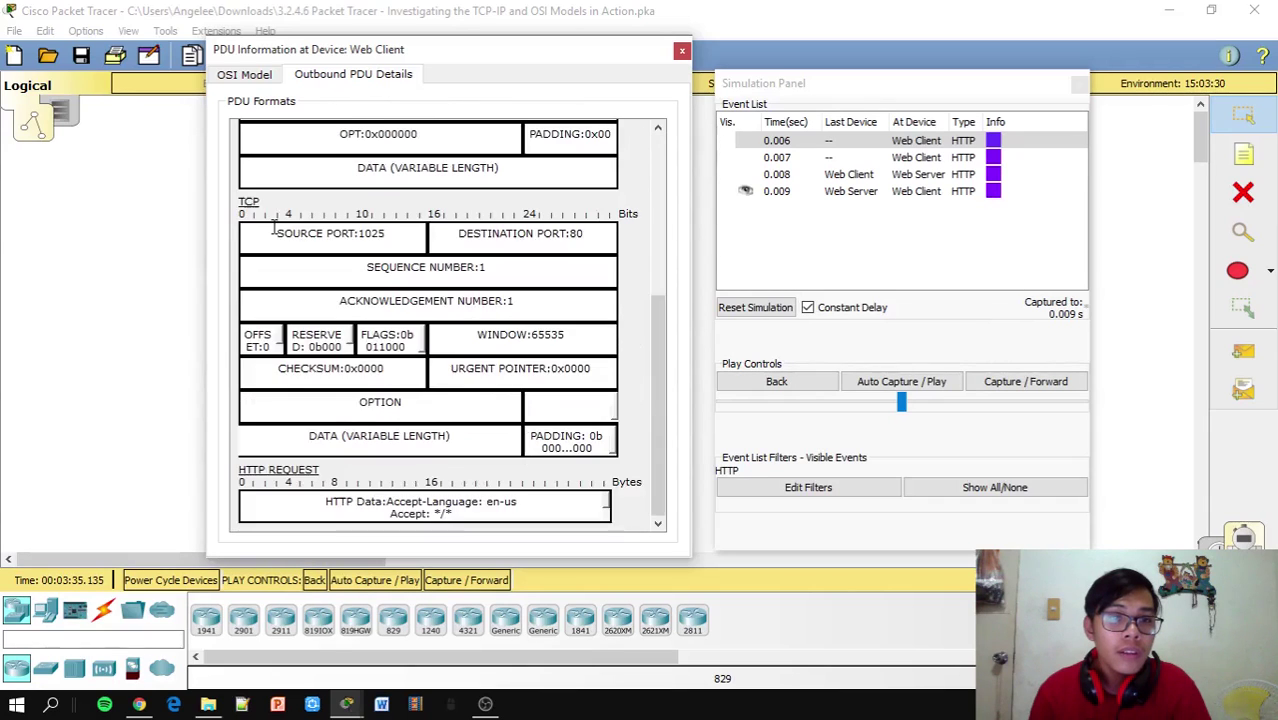
pyautogui.scroll(7, 272, 228)
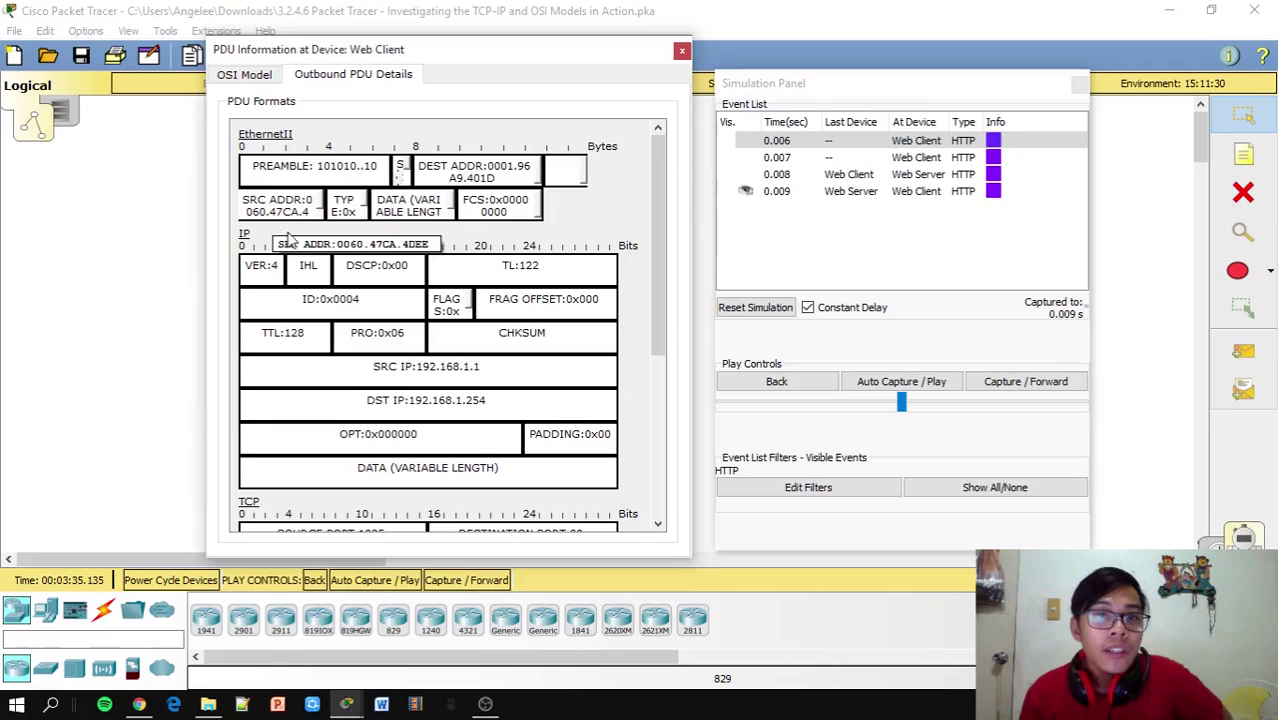
pyautogui.scroll(-1, 296, 242)
pyautogui.scroll(-4, 296, 243)
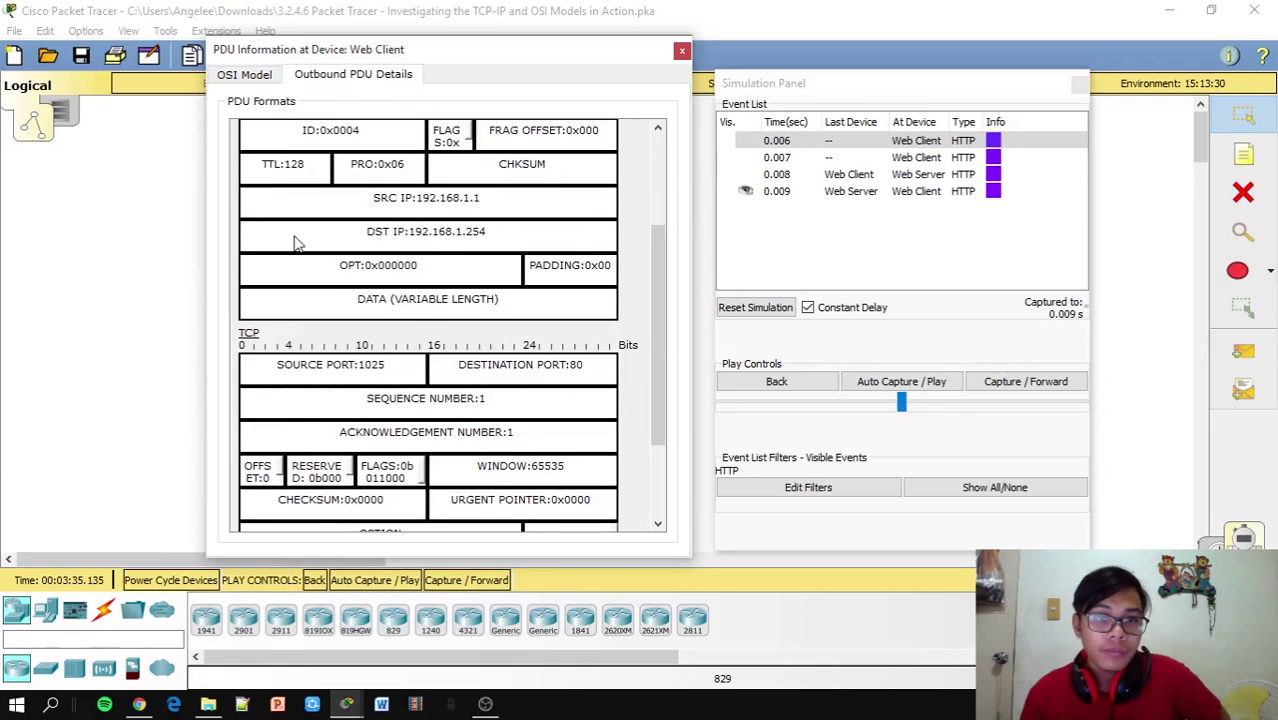
pyautogui.scroll(5, 296, 243)
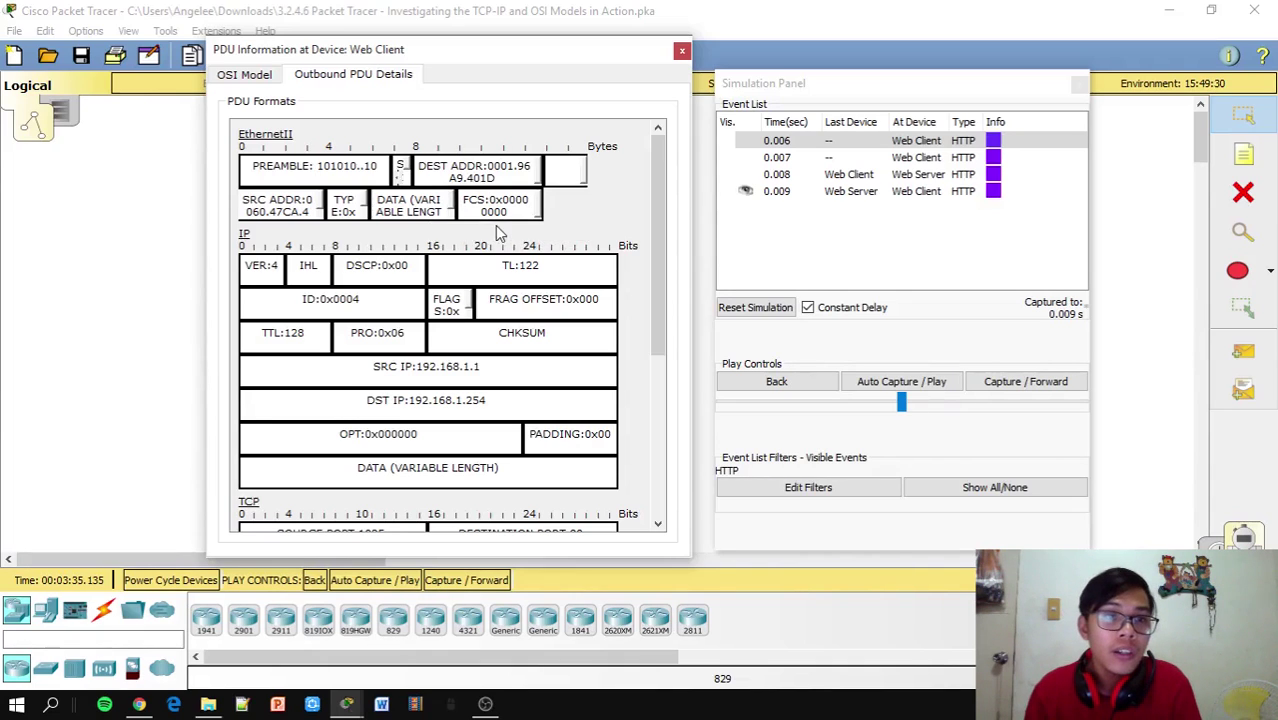
pyautogui.scroll(-5, 498, 226)
pyautogui.scroll(-1, 498, 226)
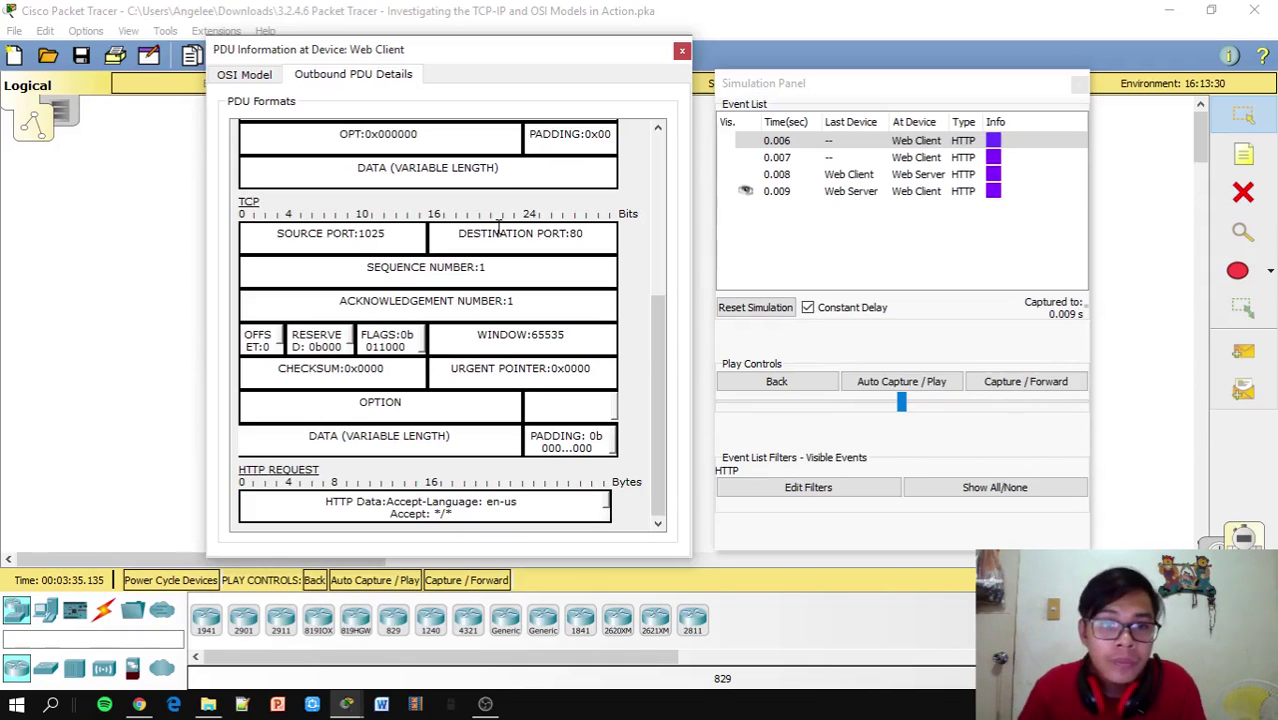
# Return to the first packet's OSI Model view, and open the PDU information of the 0.007 s event clear of the Event List.
pyautogui.click(238, 77)
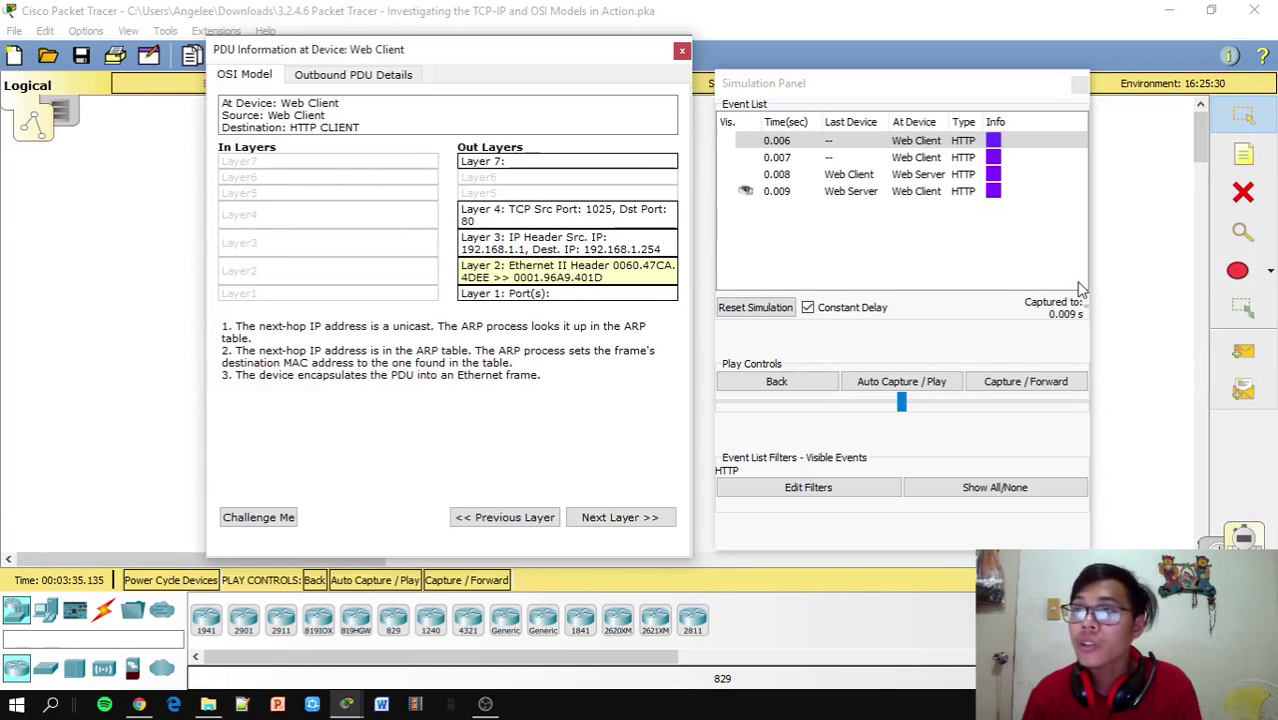
pyautogui.click(992, 159)
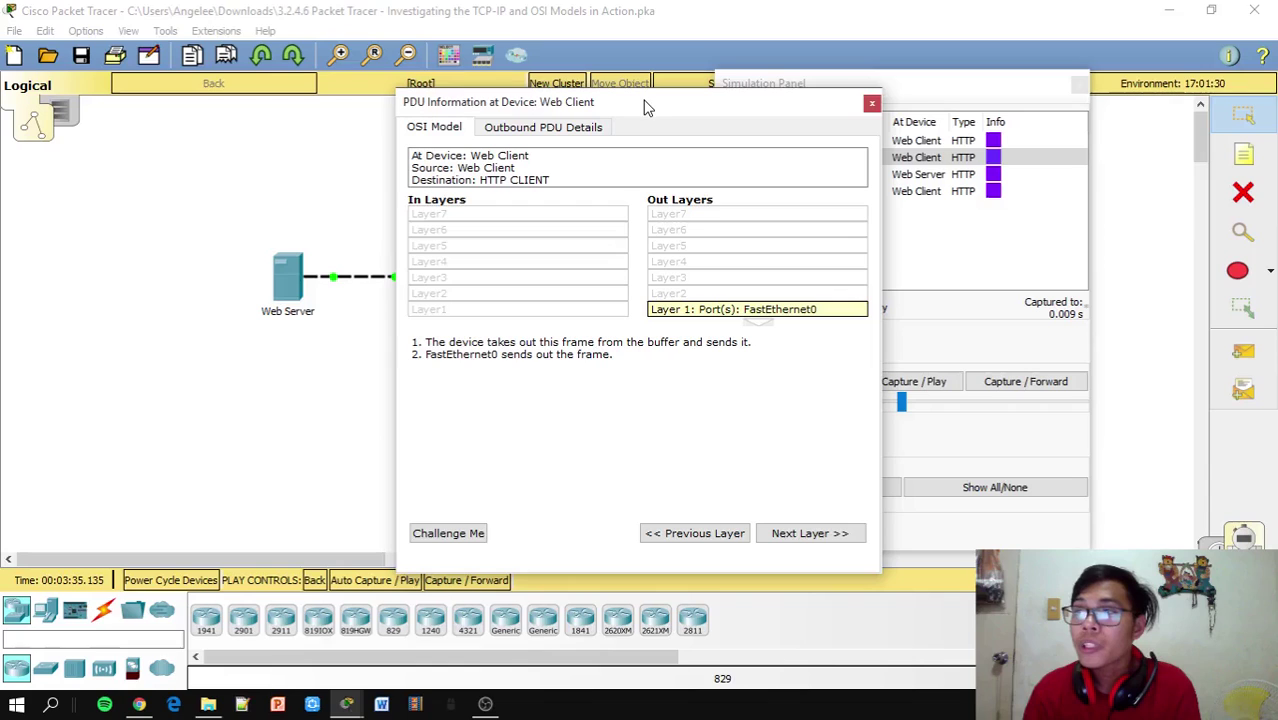
pyautogui.moveTo(645, 105); pyautogui.dragTo(505, 115)
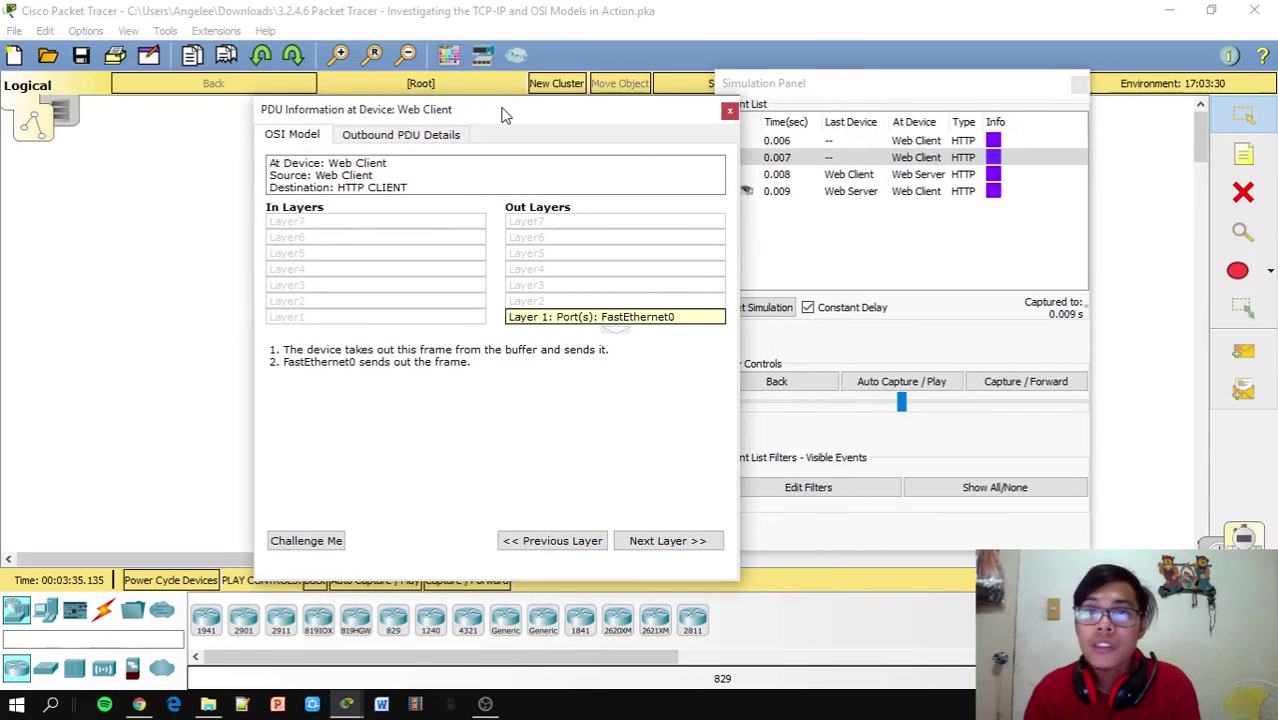
# Open the PDU information of the 0.008 s event at the Web Server and examine its Outbound PDU Details down to the HTTP response.
pyautogui.click(994, 175)
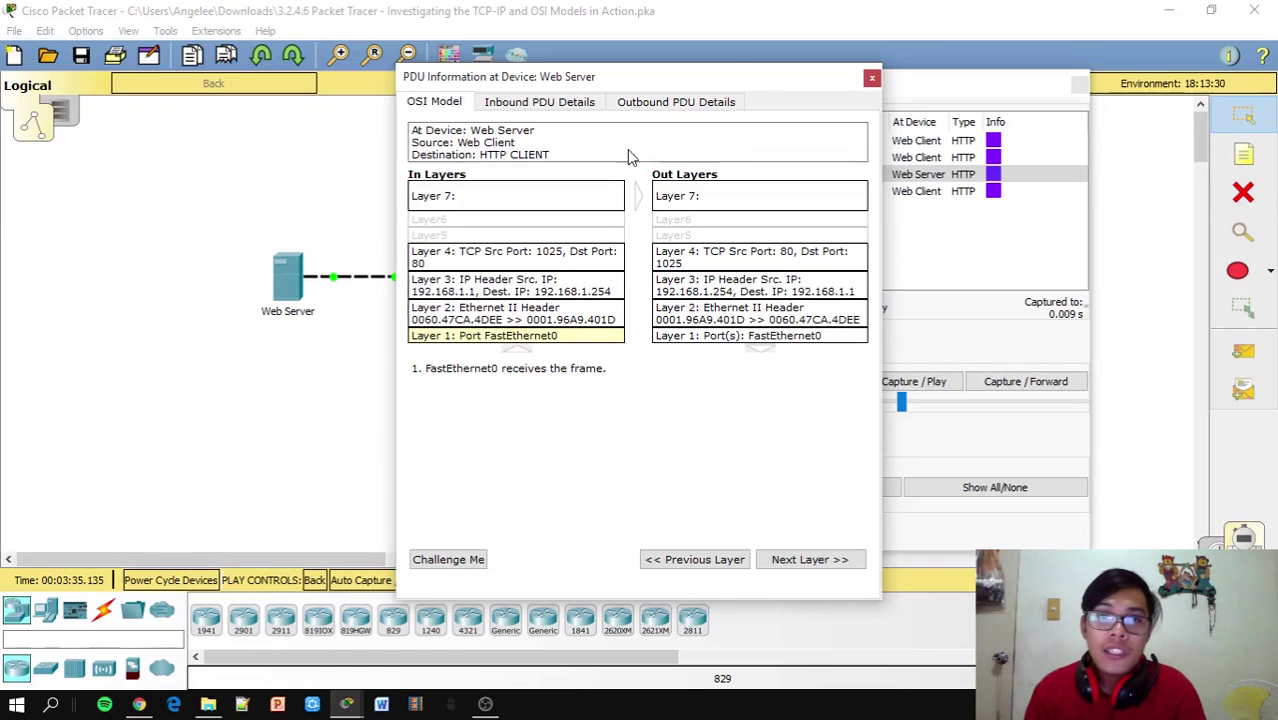
pyautogui.click(660, 104)
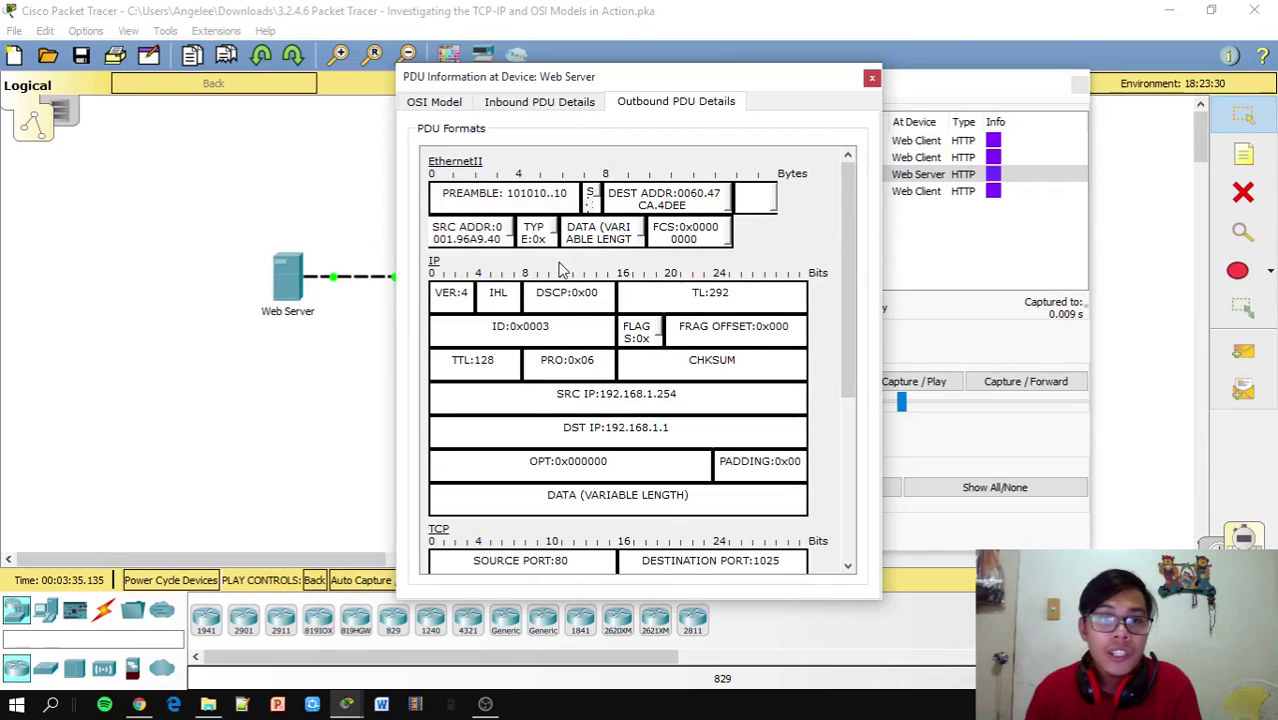
pyautogui.scroll(-5, 562, 270)
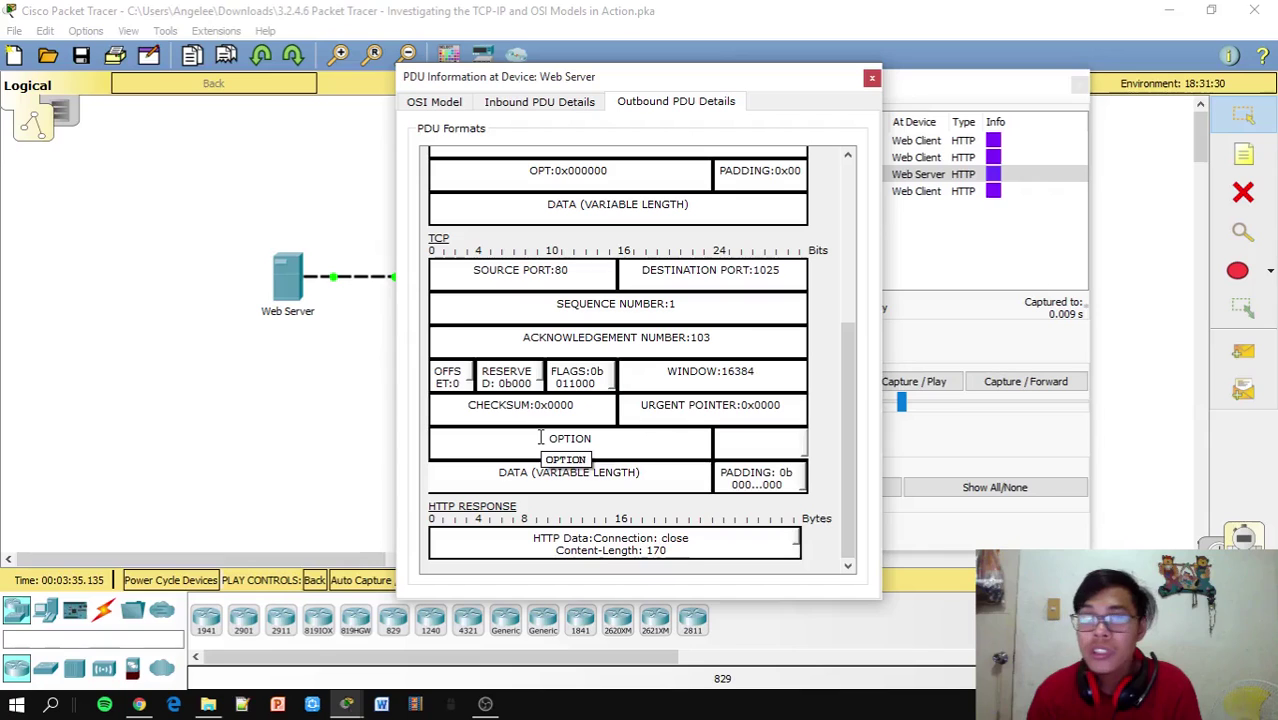
pyautogui.scroll(5, 545, 438)
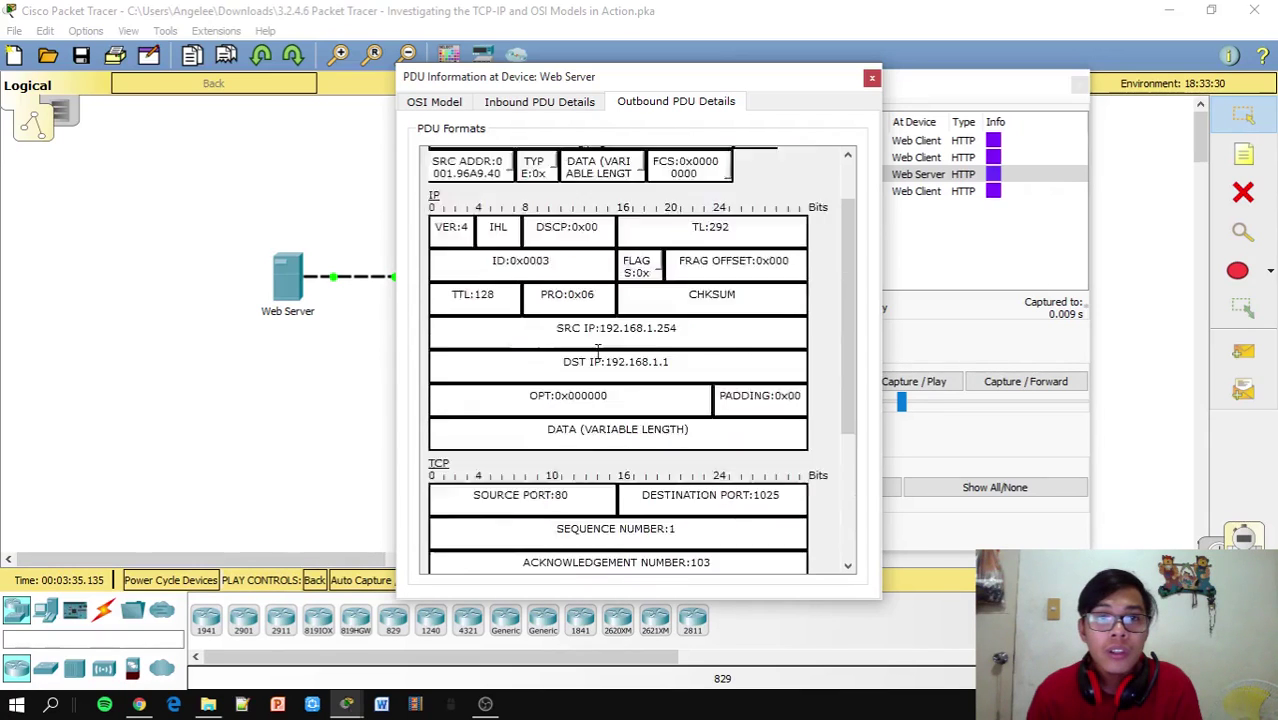
pyautogui.scroll(-4, 597, 352)
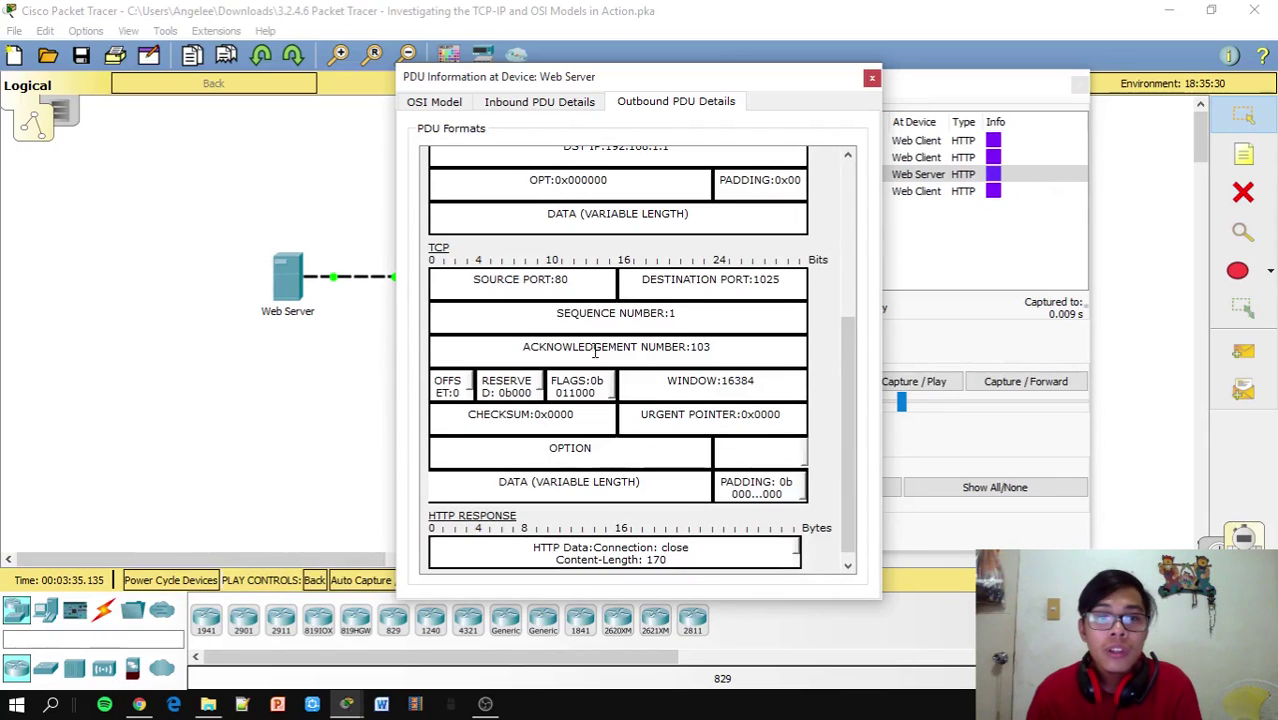
pyautogui.scroll(1, 597, 352)
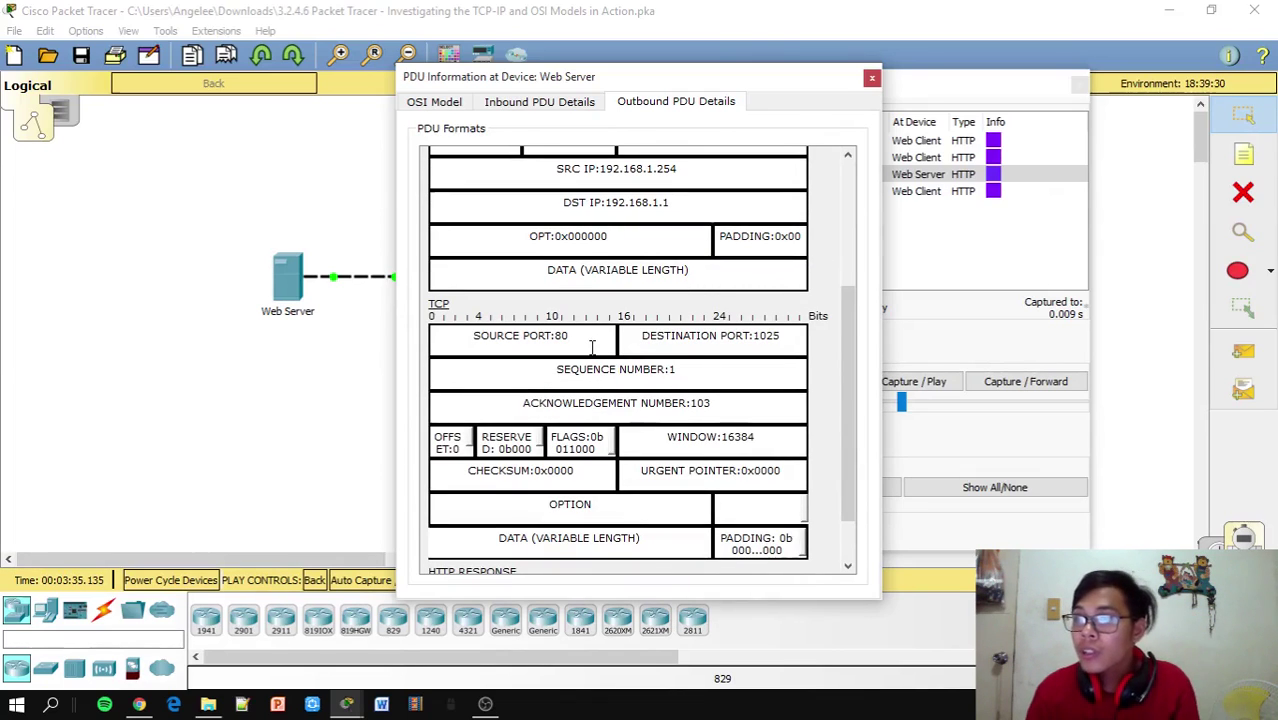
pyautogui.scroll(-1, 591, 347)
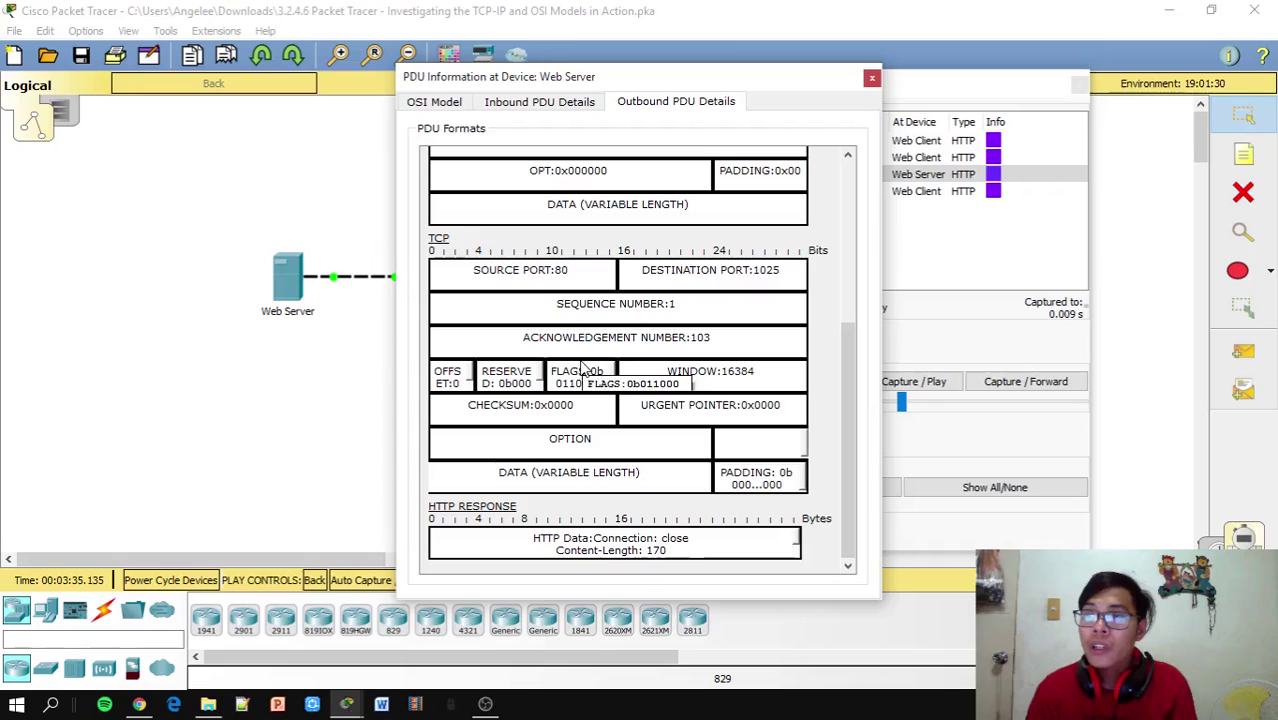
# Inspect the OSI Model layers of the last HTTP event (0.009 s) at the Web Client, and close its PDU information.
pyautogui.click(993, 195)
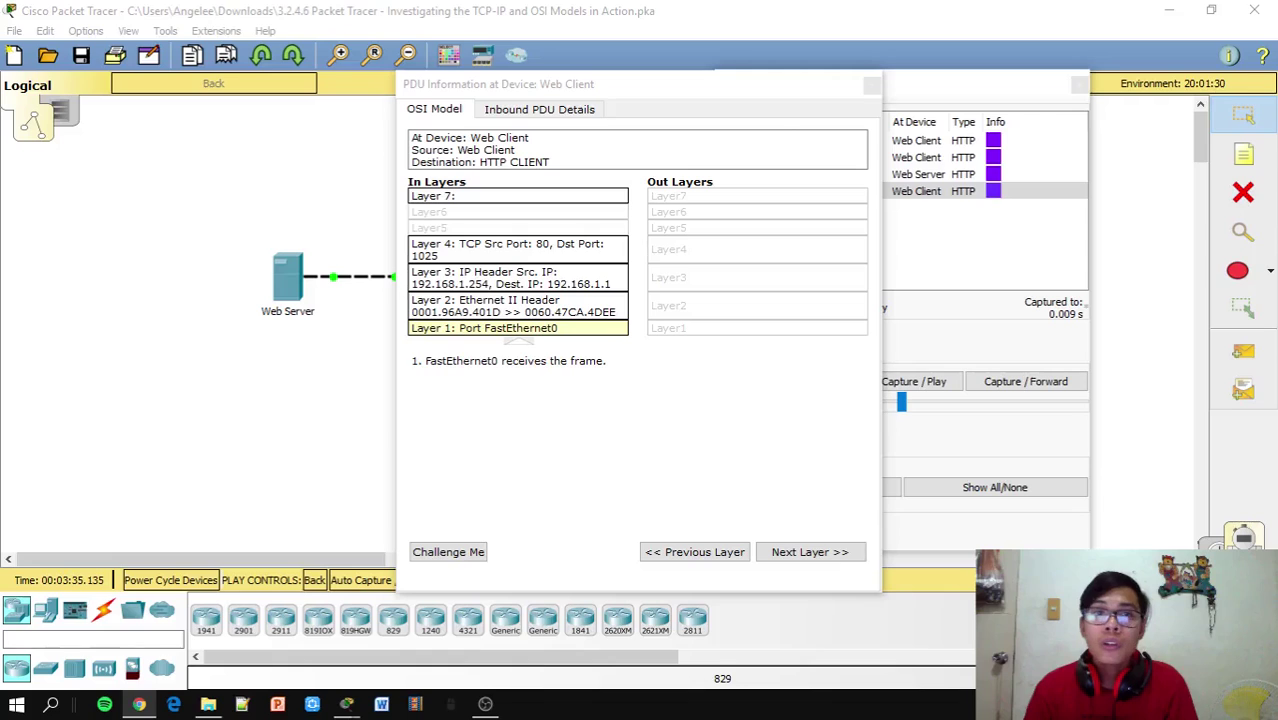
pyautogui.click(872, 85)
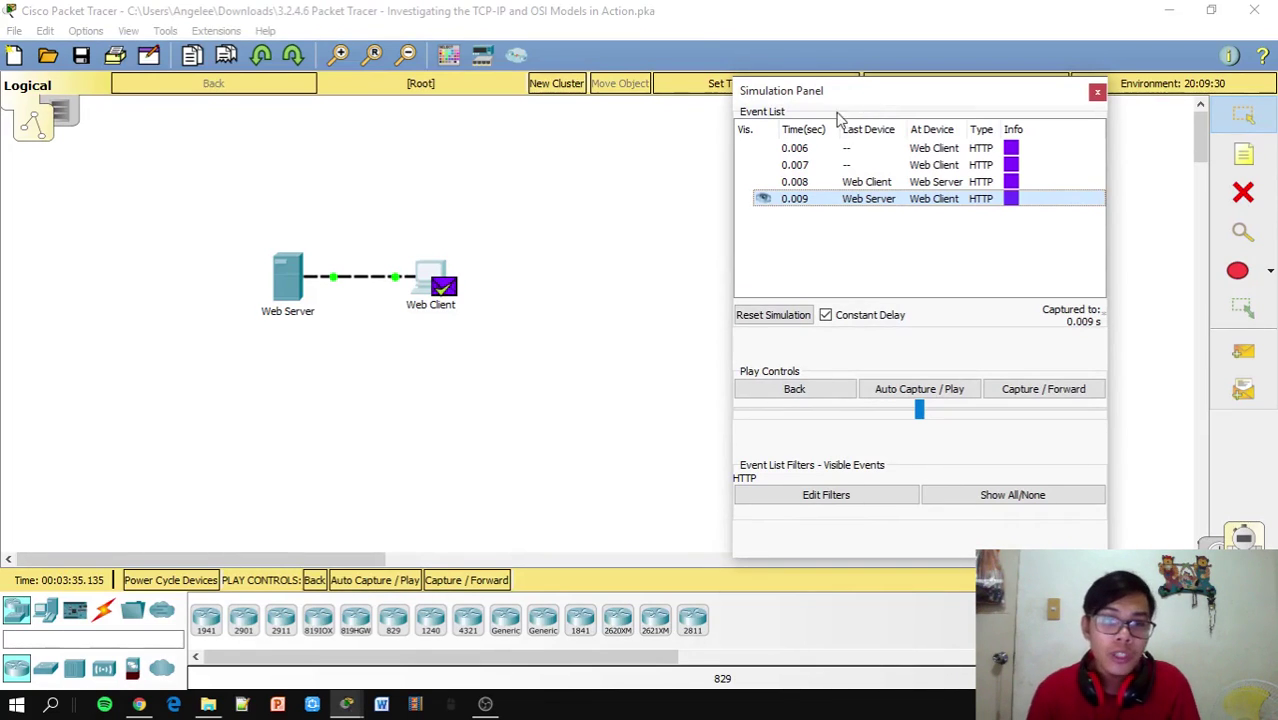
pyautogui.click(362, 706)
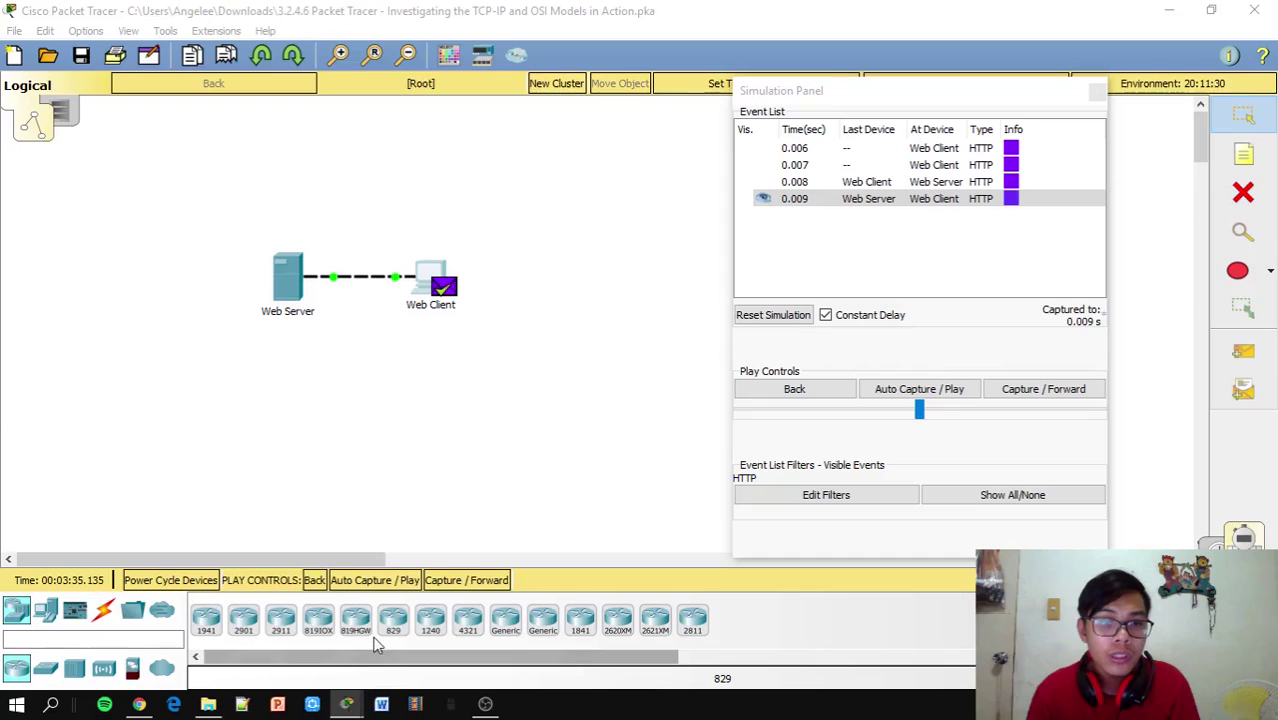
pyautogui.click(349, 704)
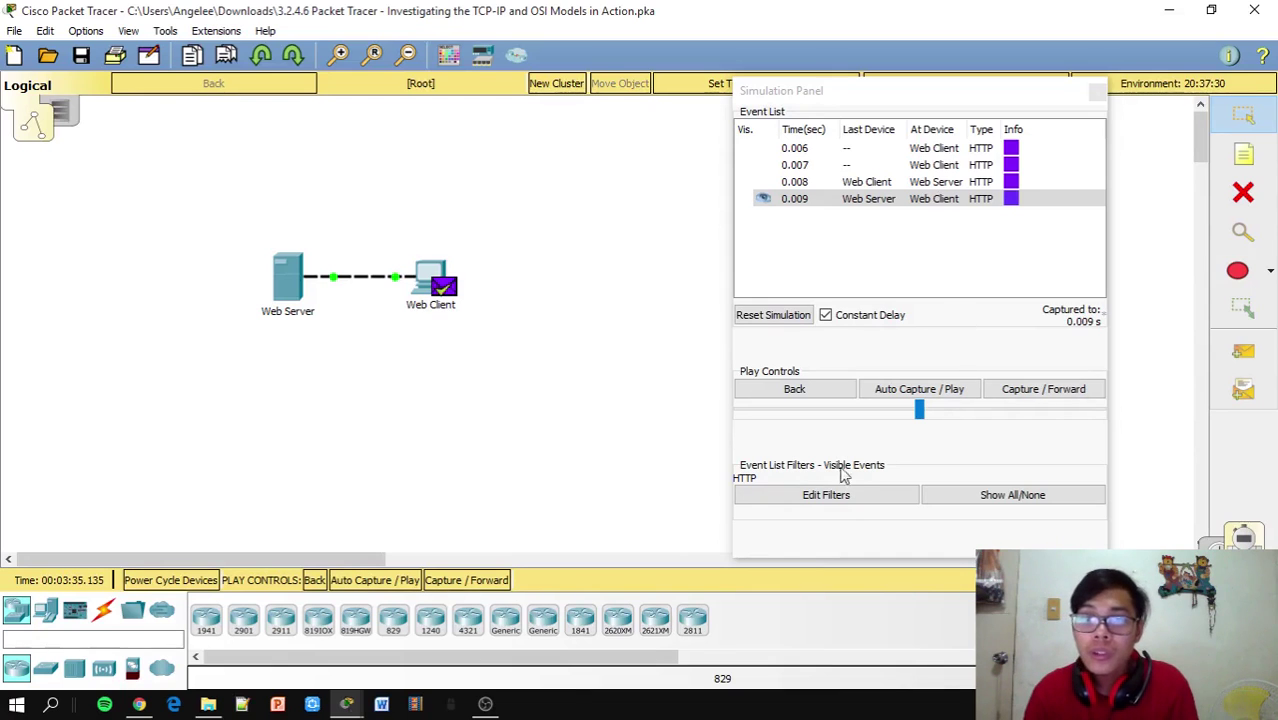
# Make all event types visible in the simulation's Event List and look through the captured events from first to last.
pyautogui.click(845, 500)
pyautogui.click(845, 500)
pyautogui.click(847, 500)
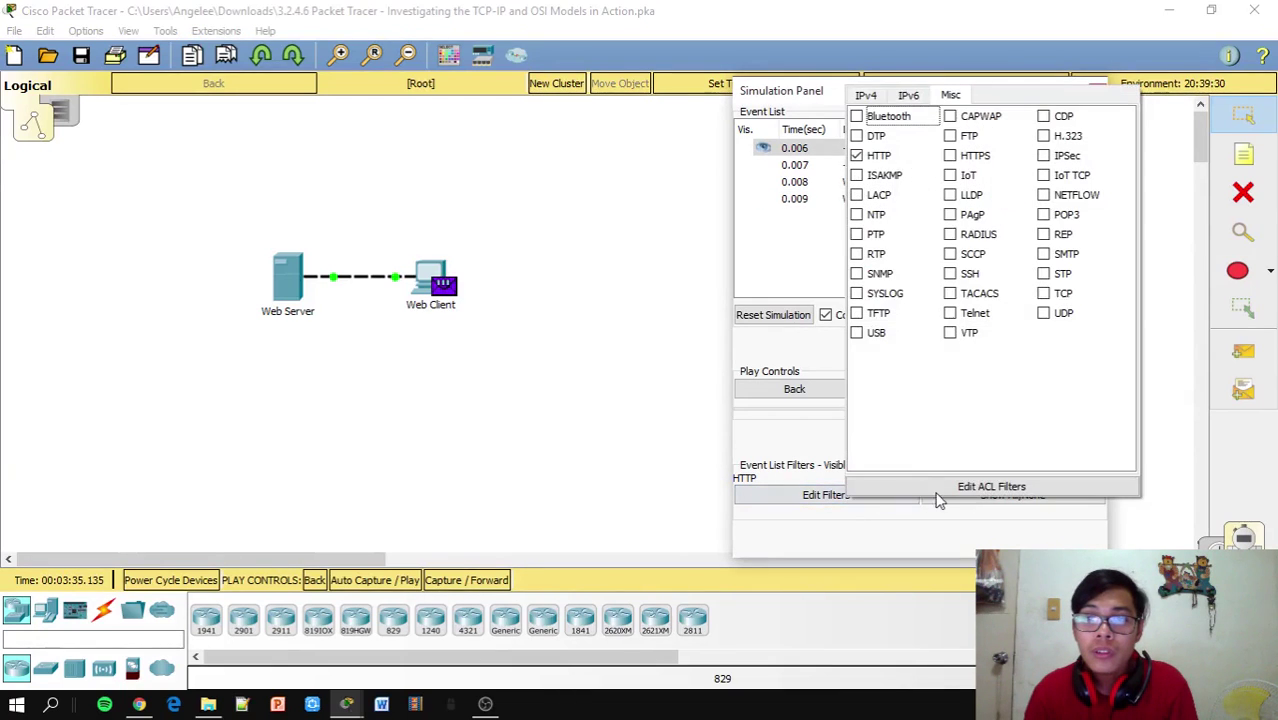
pyautogui.click(827, 533)
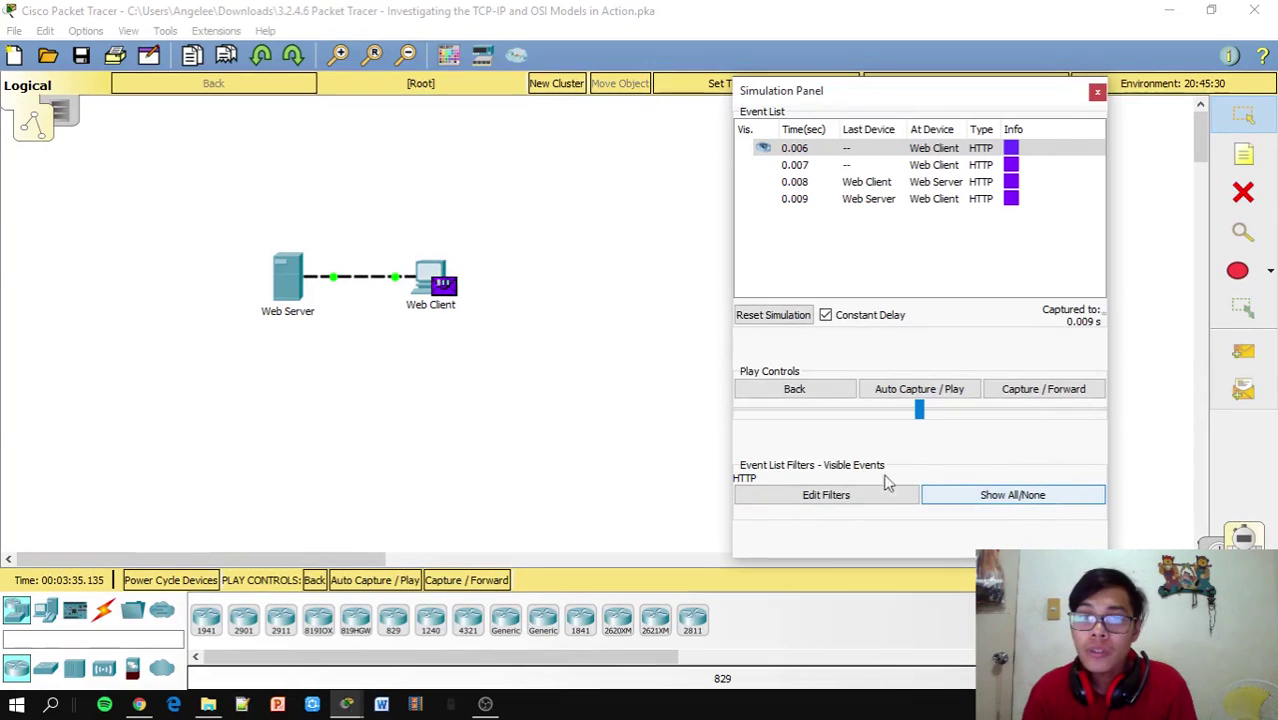
pyautogui.click(991, 496)
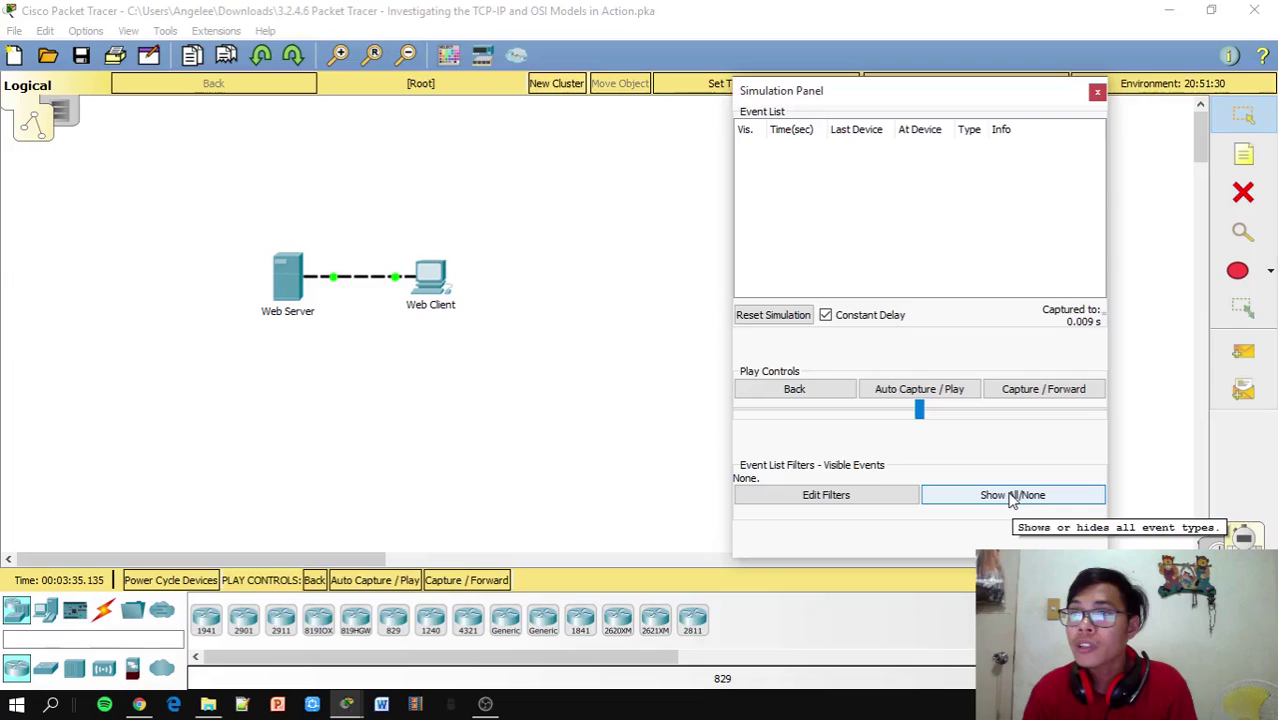
pyautogui.click(1011, 496)
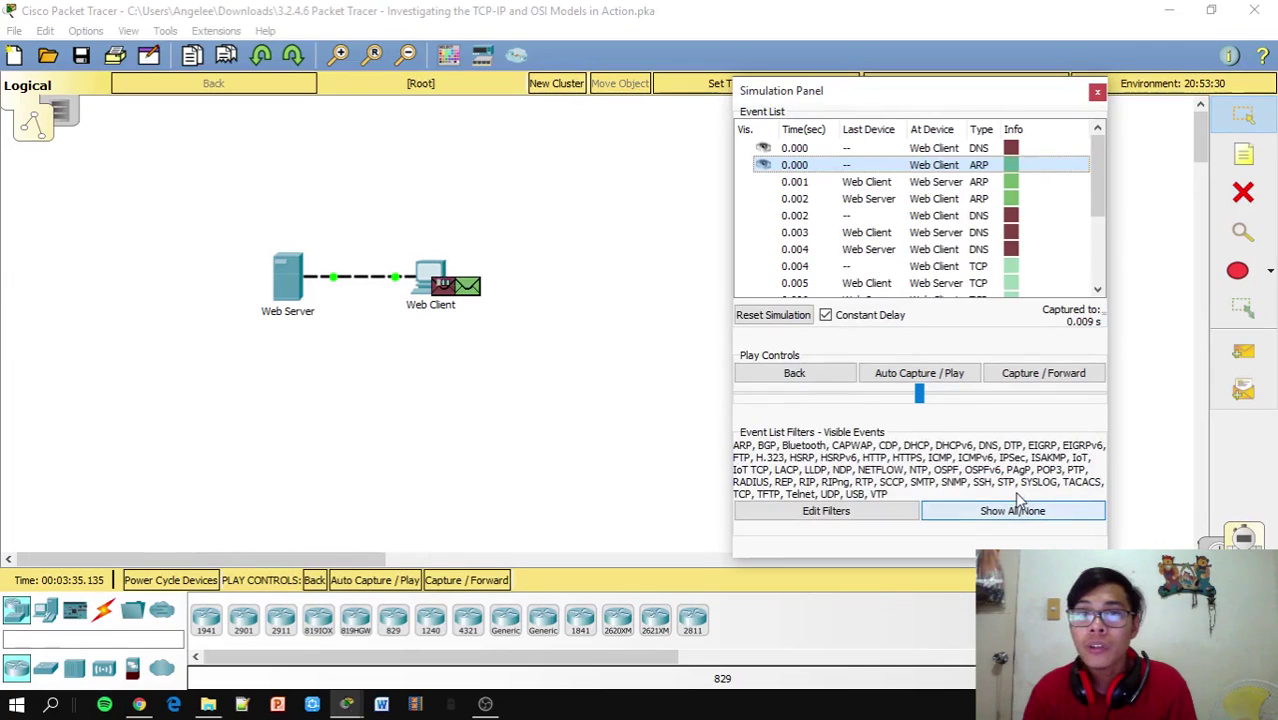
pyautogui.scroll(-2, 985, 203)
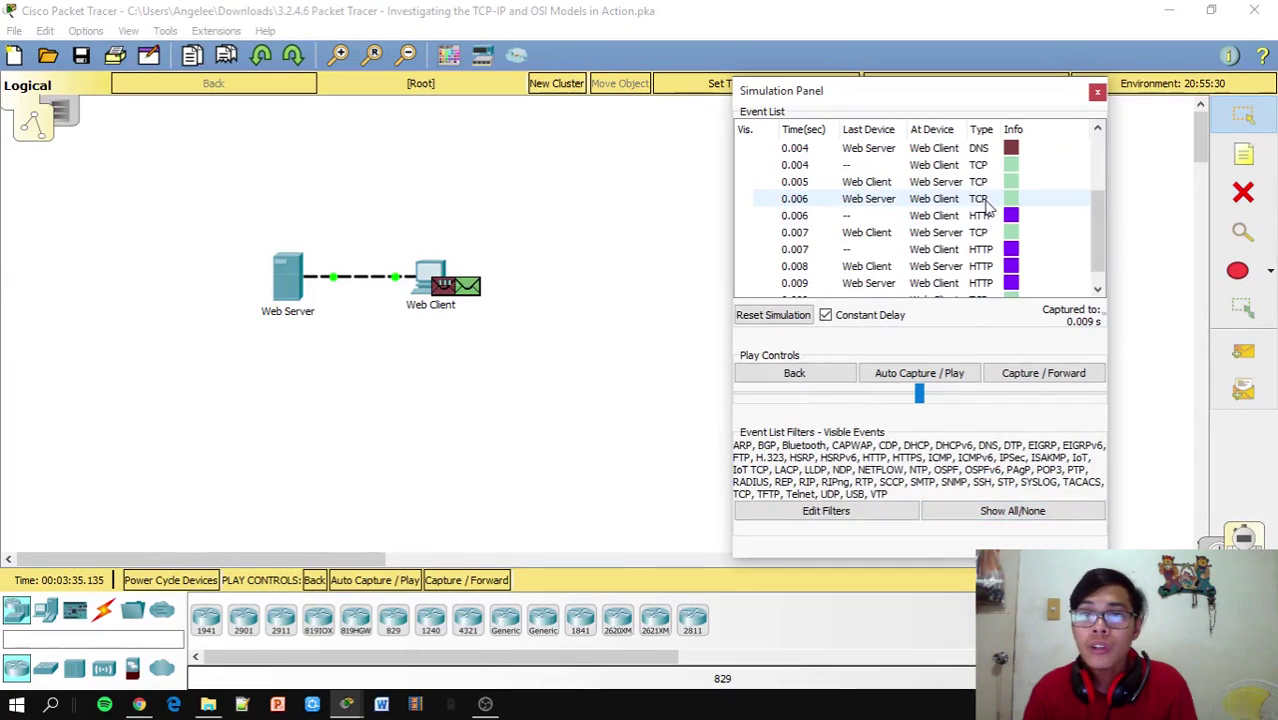
pyautogui.scroll(2, 985, 203)
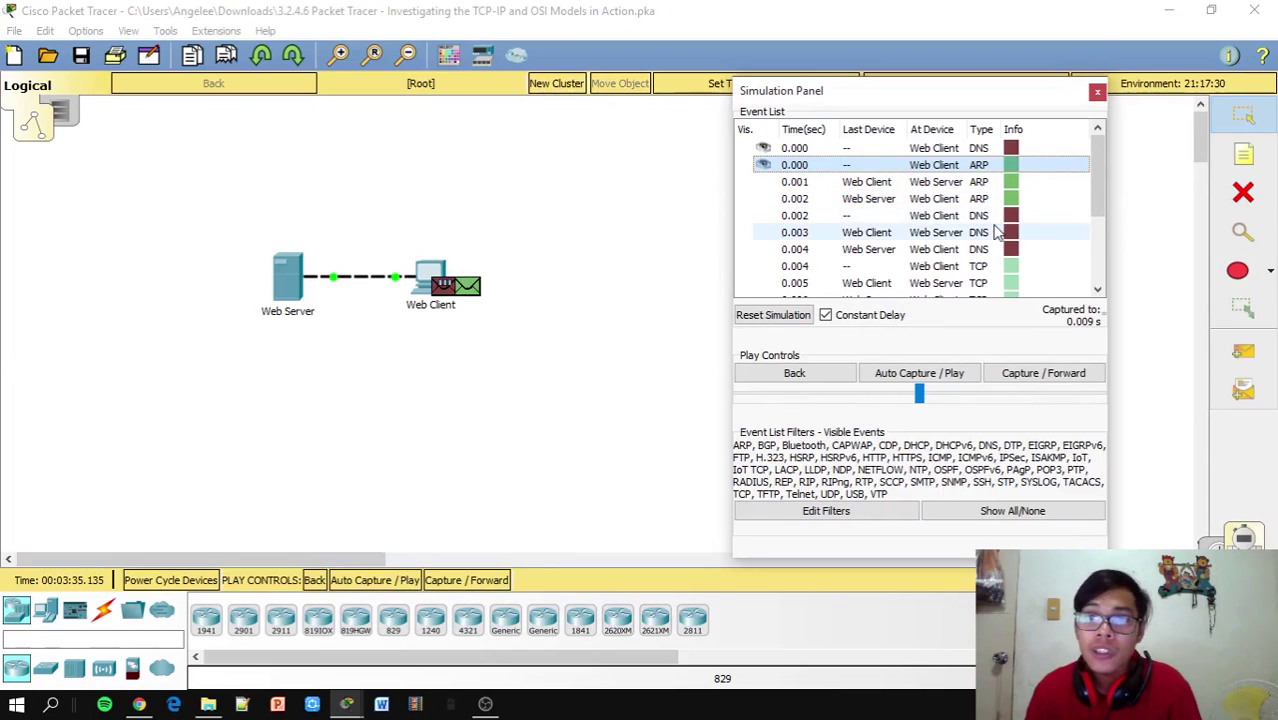
pyautogui.moveTo(1096, 194); pyautogui.dragTo(1097, 237)
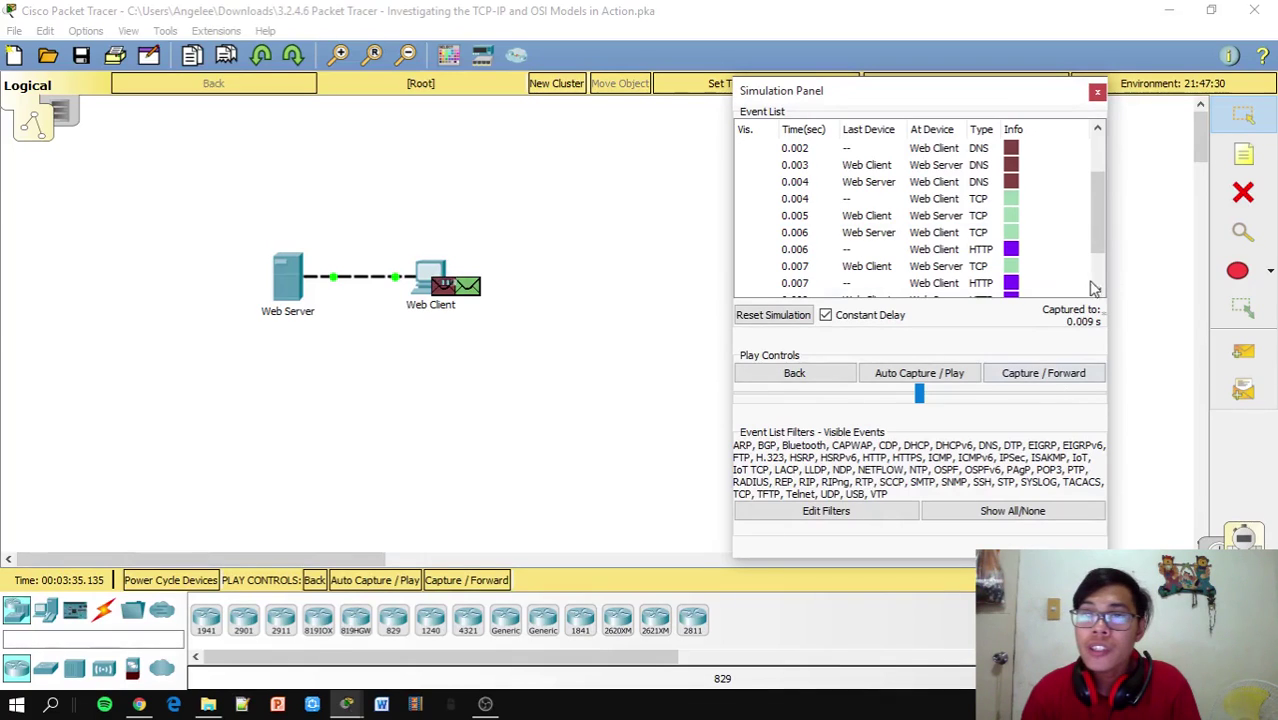
pyautogui.moveTo(1092, 225); pyautogui.dragTo(1090, 191)
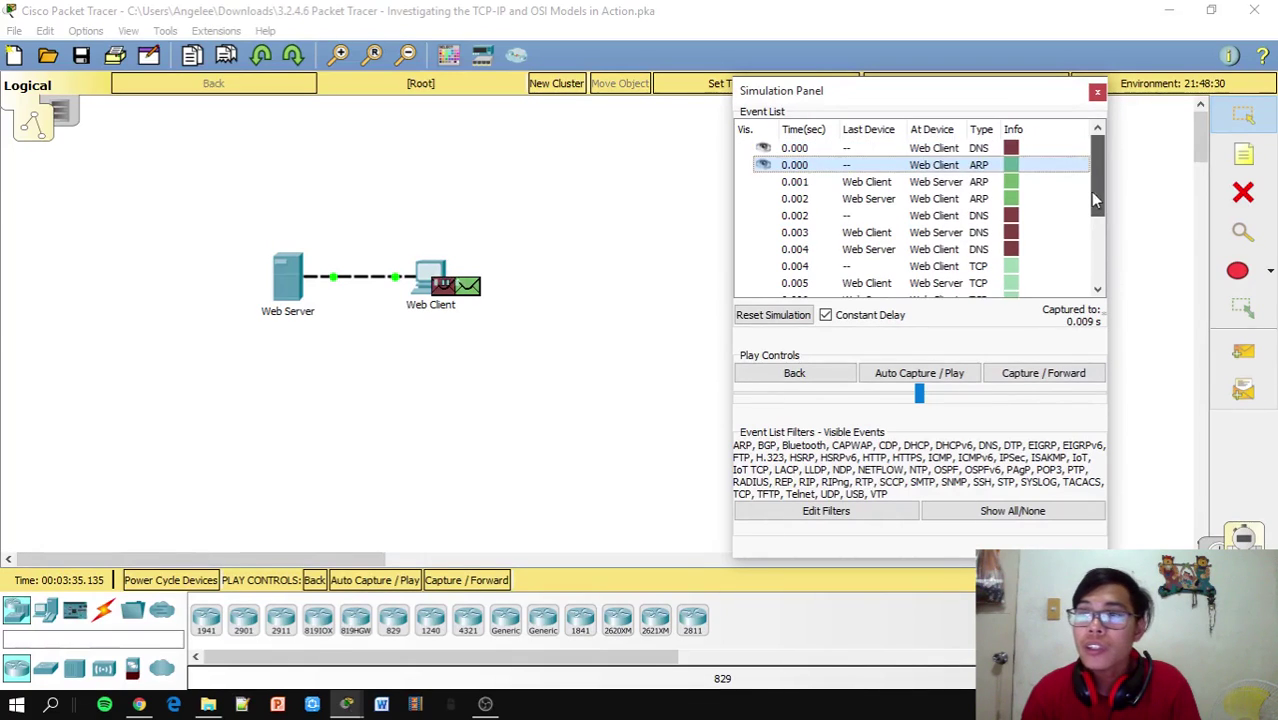
# Open the PDU information of the first DNS event (0.000 s) at the Web Client and examine its Outbound PDU Details and OSI layers.
pyautogui.click(1011, 150)
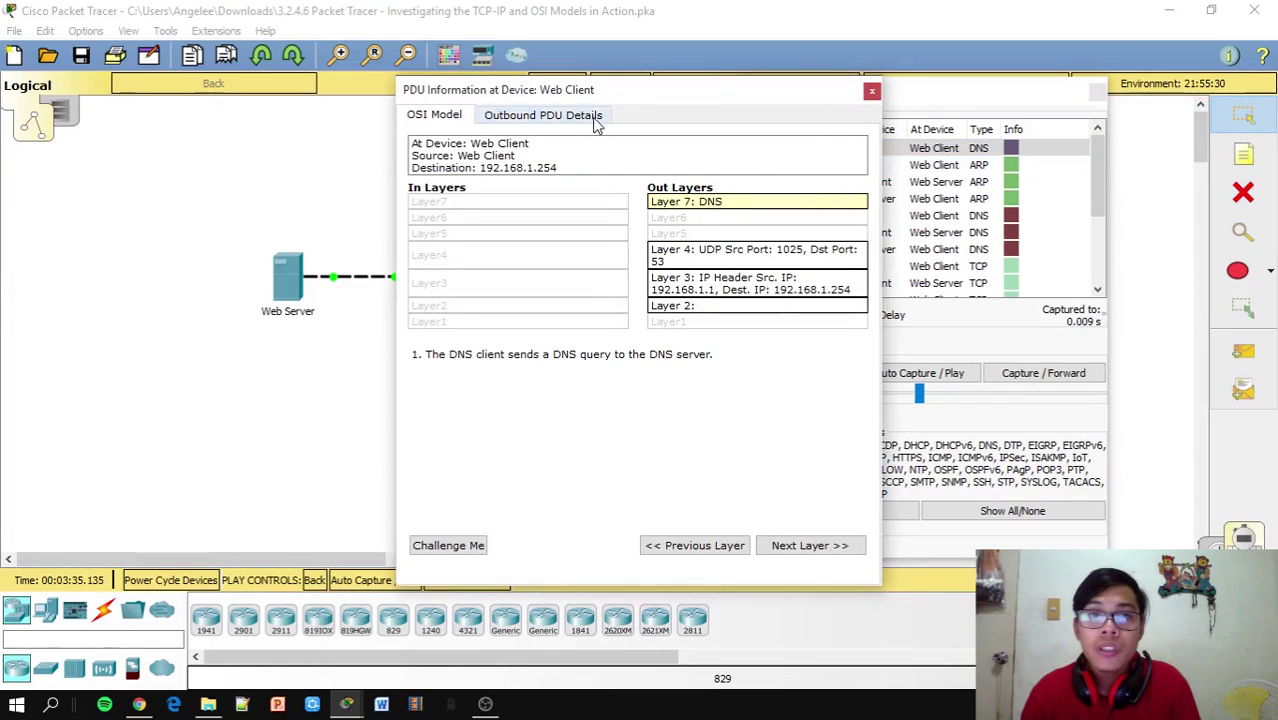
pyautogui.click(510, 122)
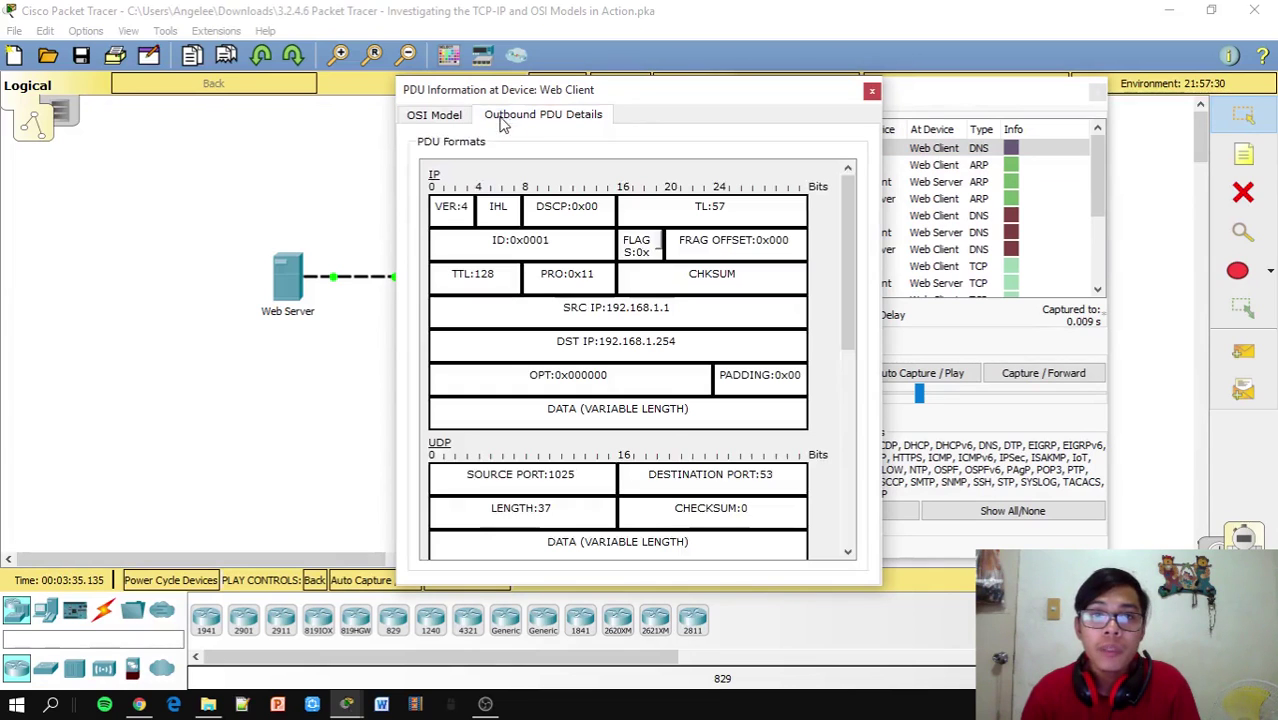
pyautogui.scroll(-6, 540, 218)
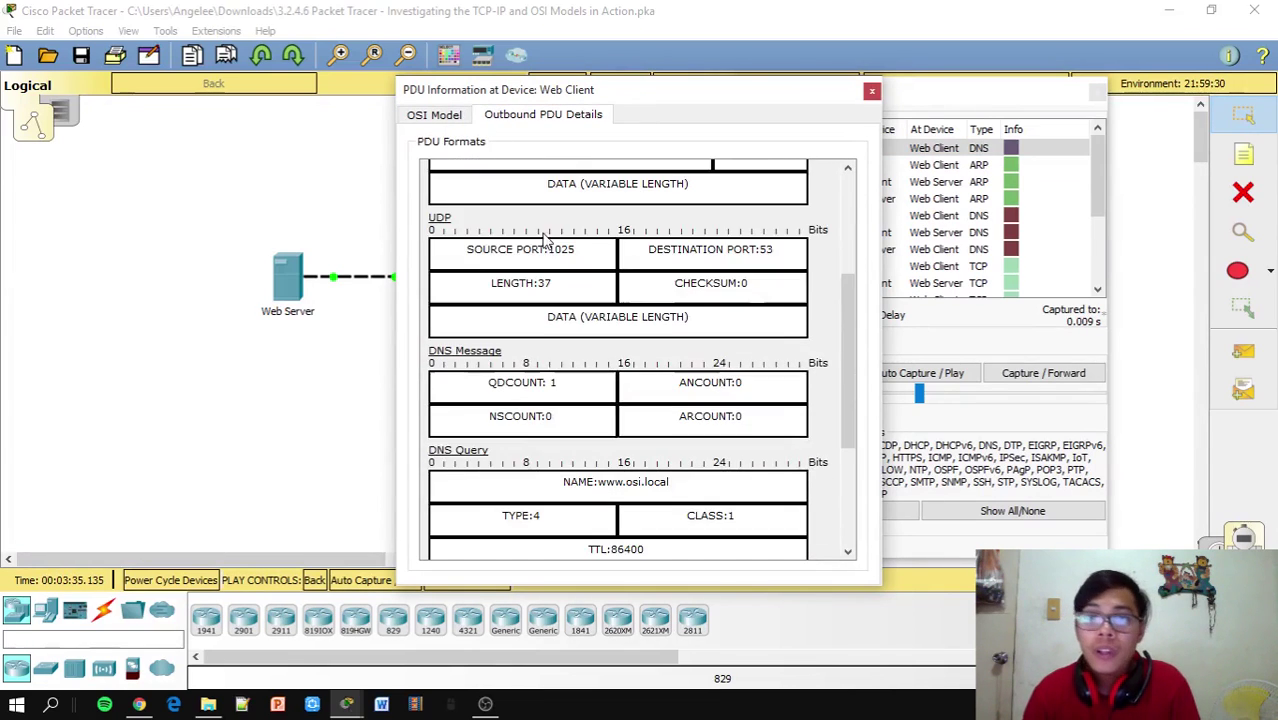
pyautogui.scroll(-2, 541, 218)
pyautogui.scroll(3, 541, 218)
pyautogui.click(440, 116)
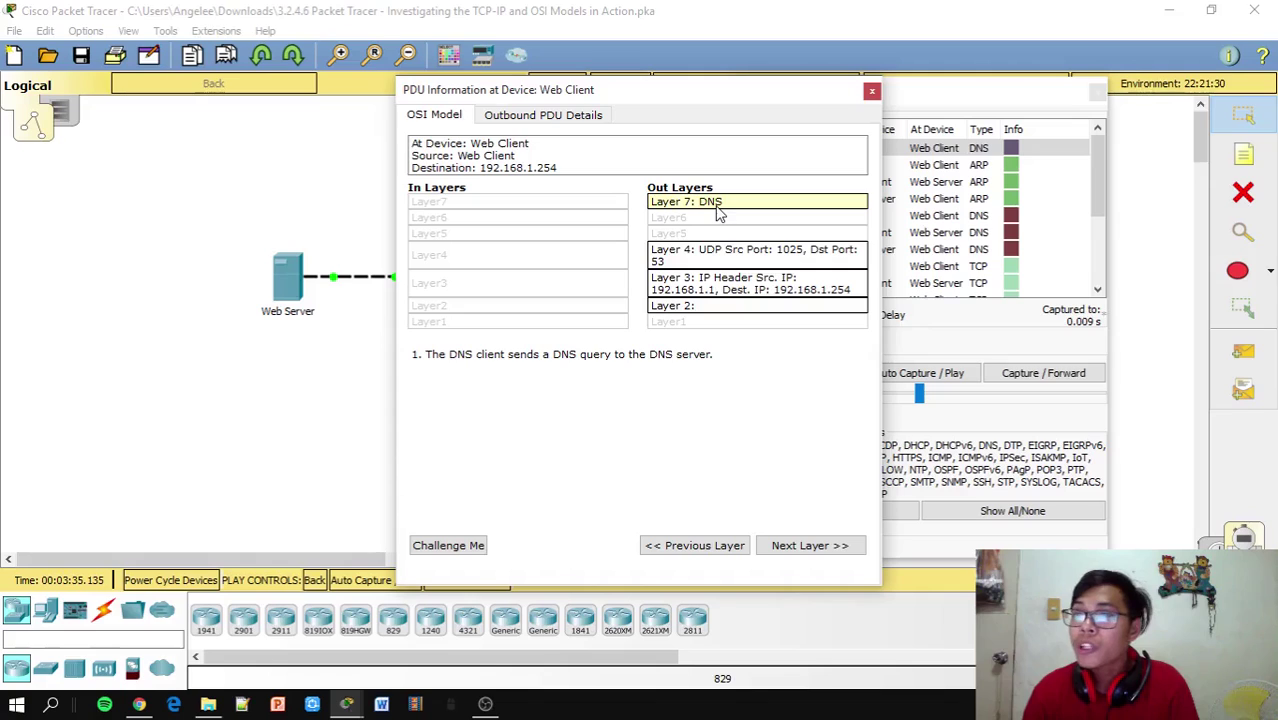
# Review the first DNS event's Outbound PDU Details from the IP section down to the last DNS Query, and close its PDU information.
pyautogui.click(515, 117)
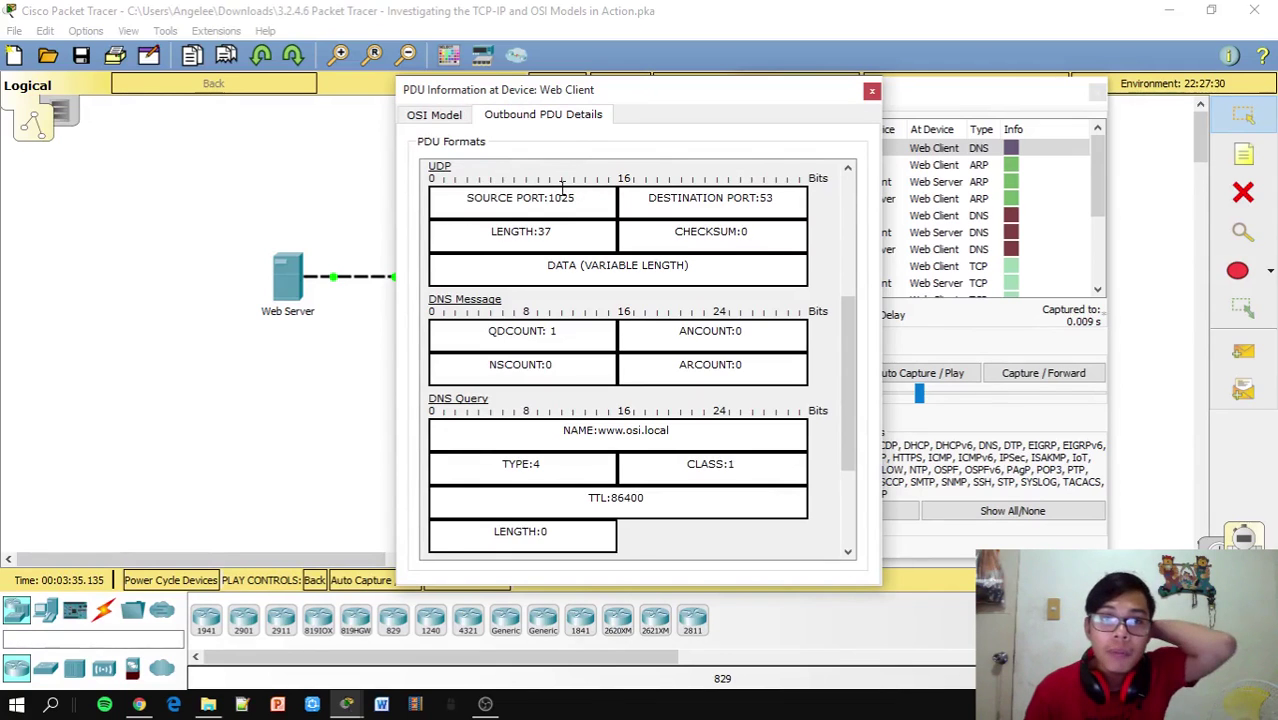
pyautogui.scroll(1, 562, 188)
pyautogui.scroll(4, 562, 188)
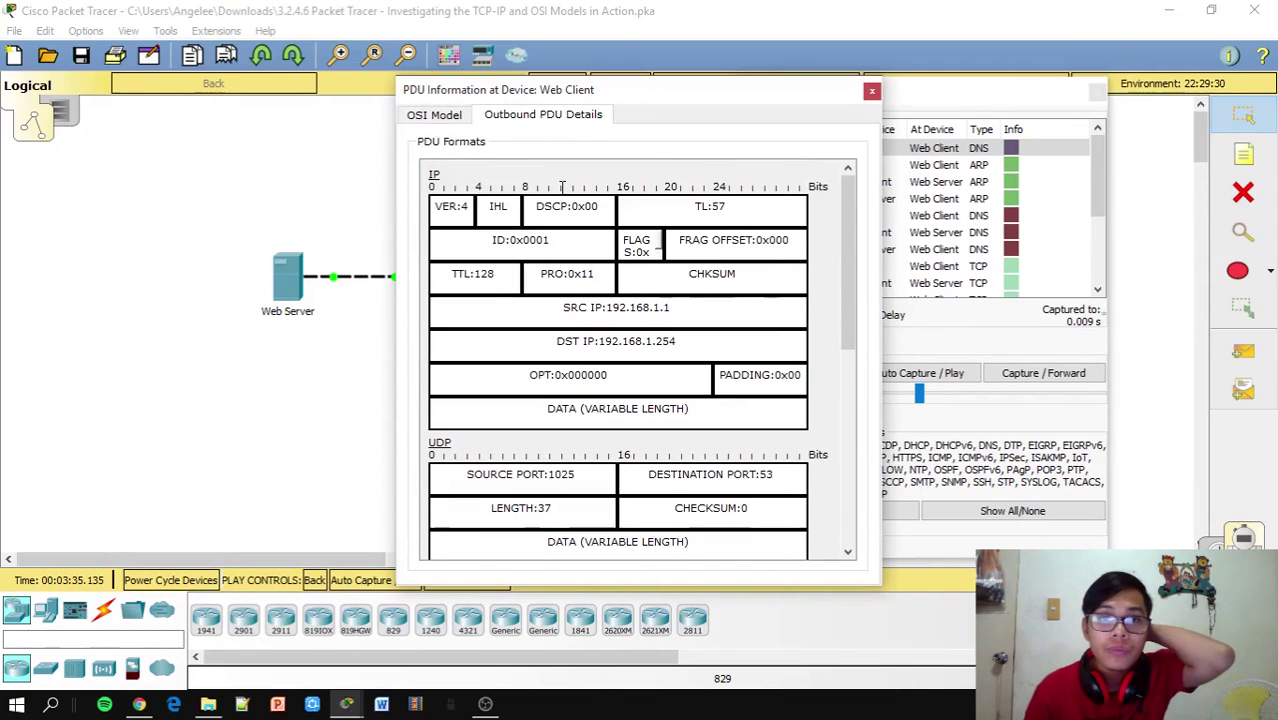
pyautogui.scroll(-1, 562, 188)
pyautogui.scroll(-5, 562, 188)
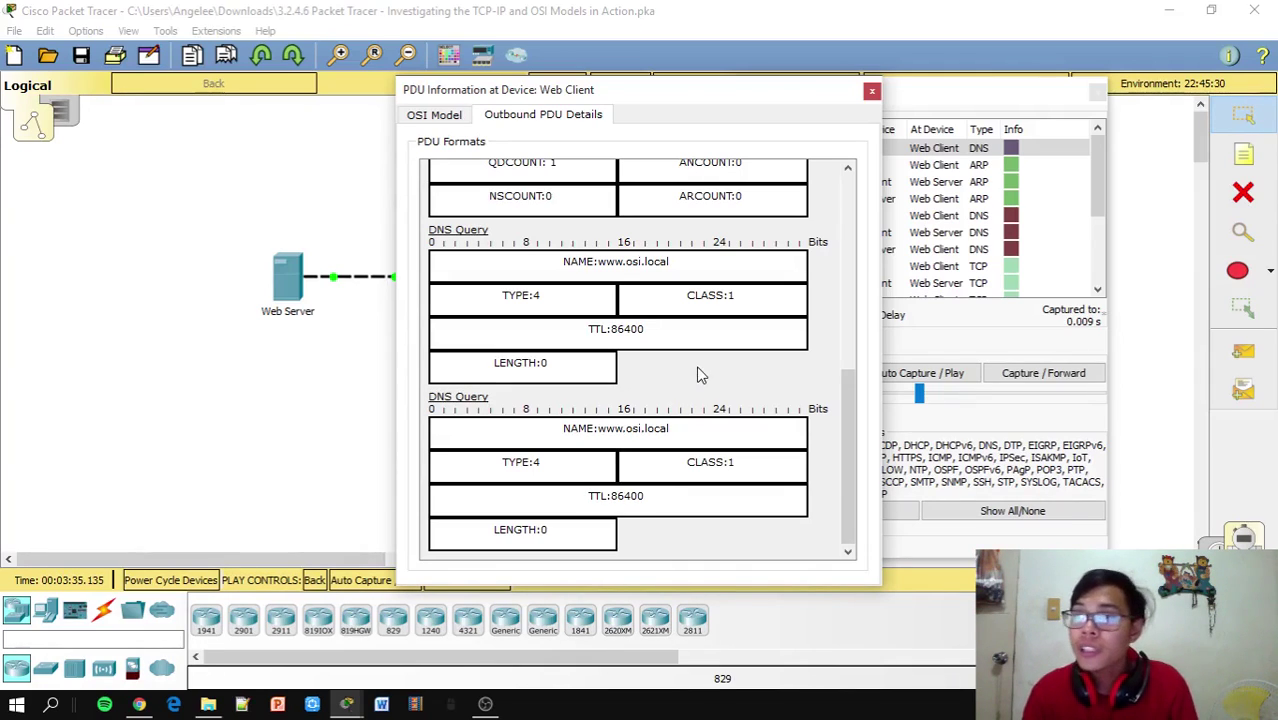
pyautogui.click(871, 94)
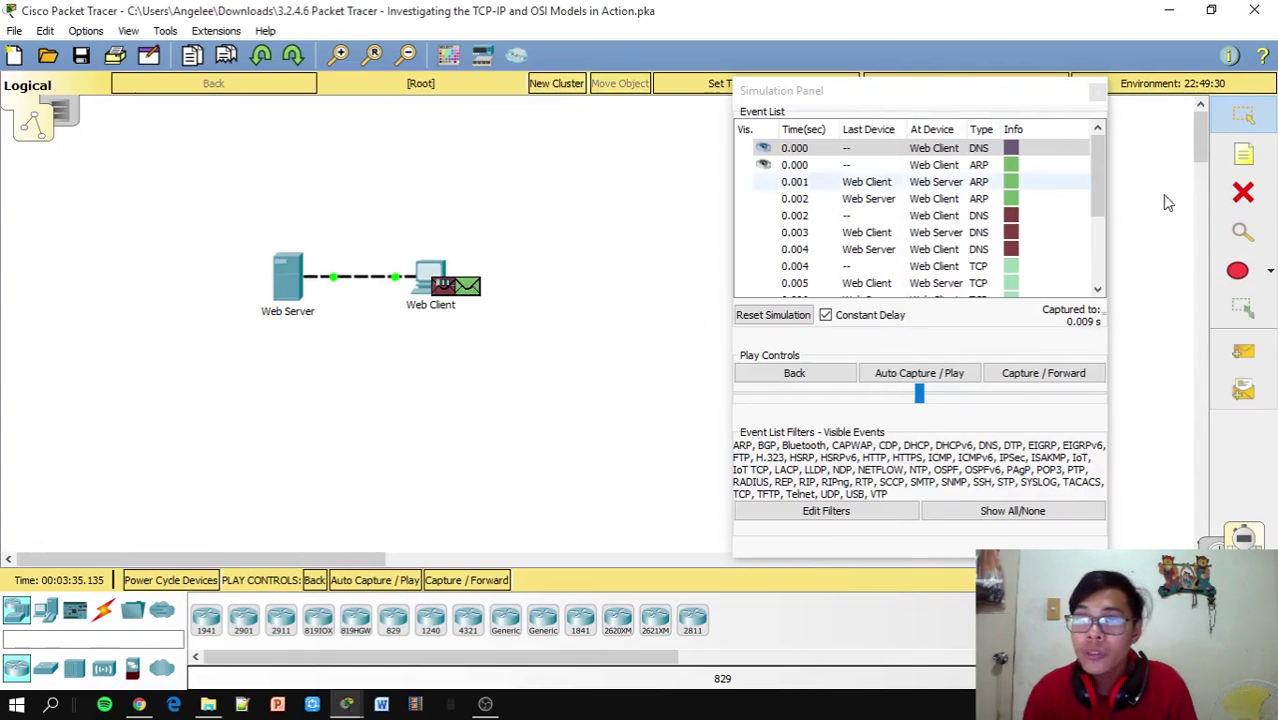
# Open the PDU information of the last DNS event (0.004 s) at the Web Client, comparing its Inbound PDU Details with its OSI Model view.
pyautogui.click(1097, 257)
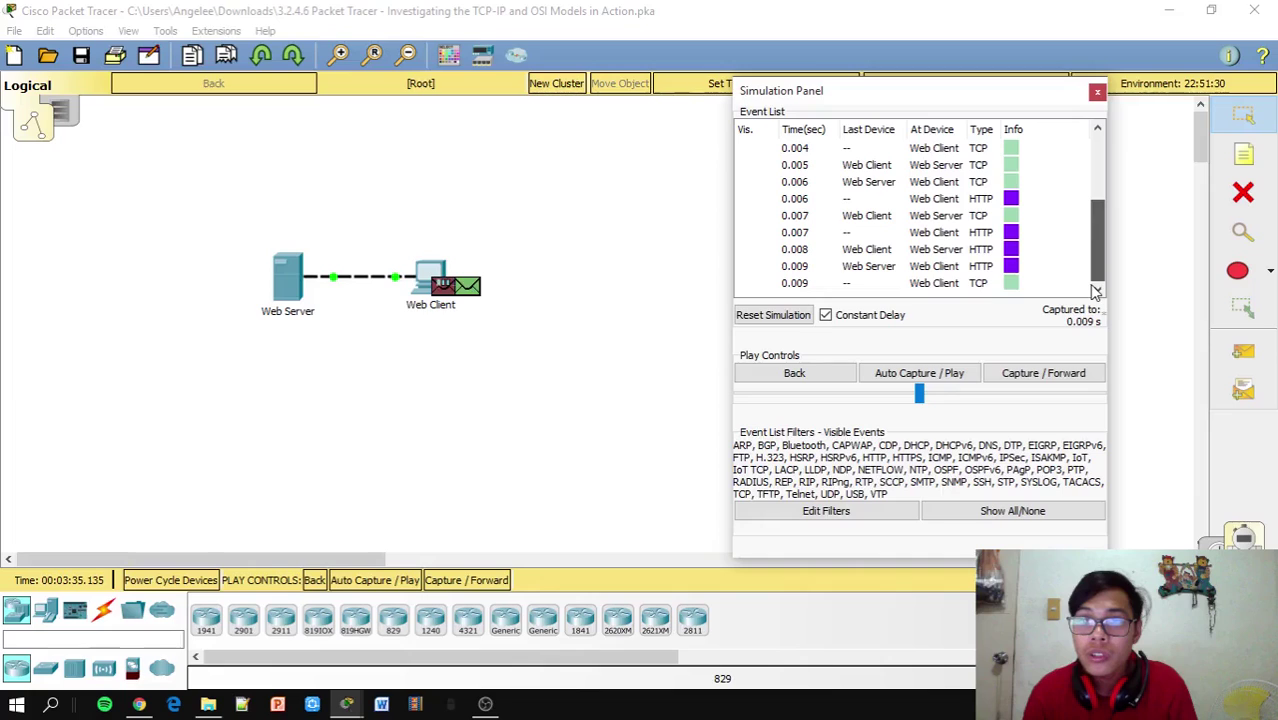
pyautogui.scroll(5, 980, 237)
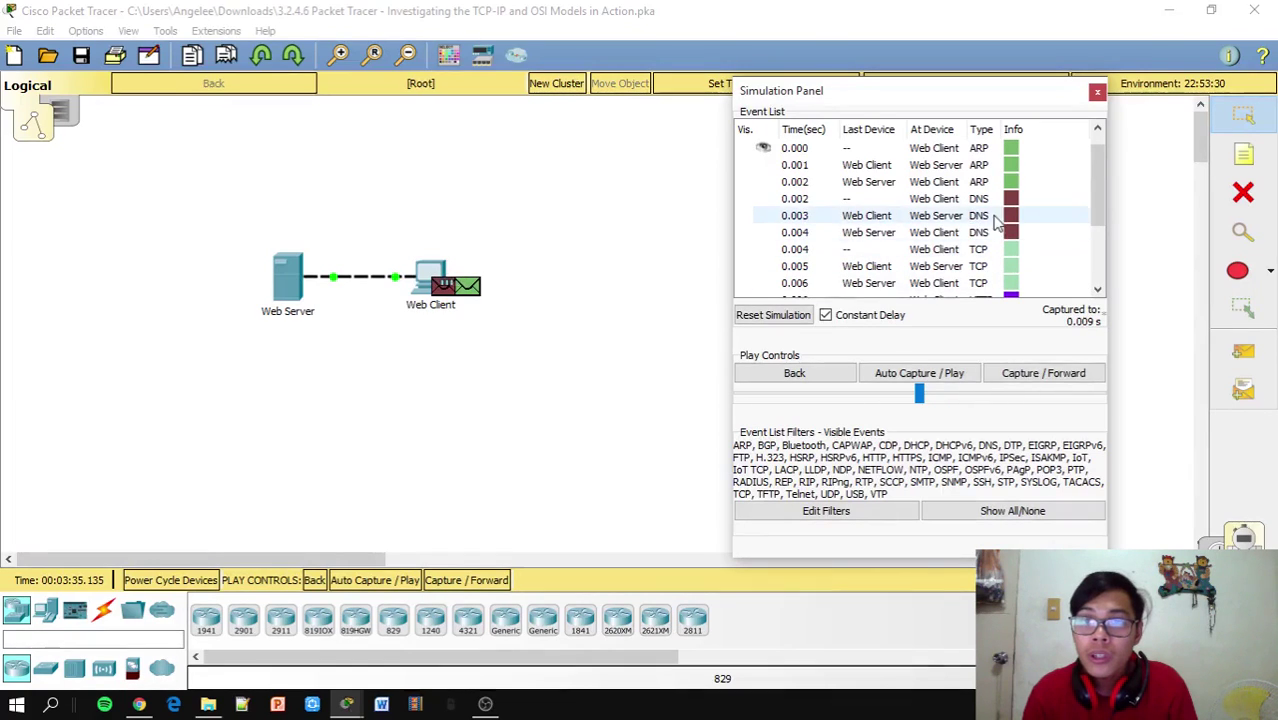
pyautogui.click(1011, 235)
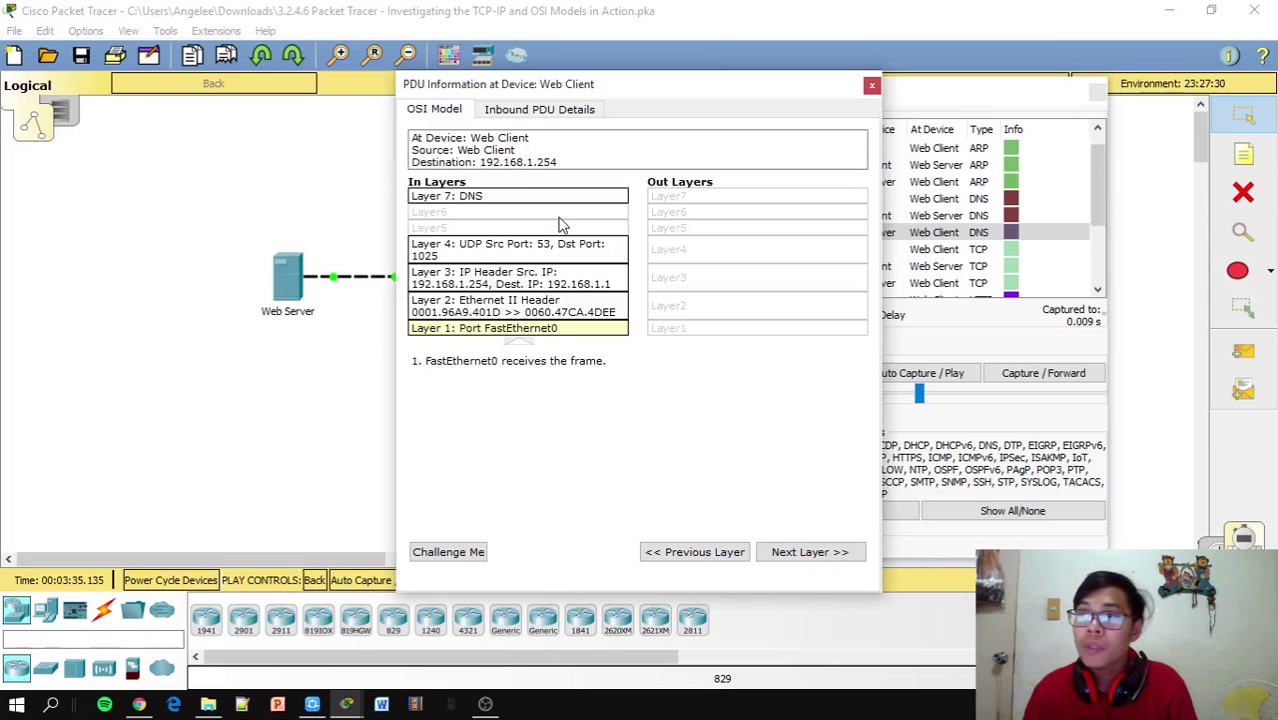
pyautogui.click(510, 112)
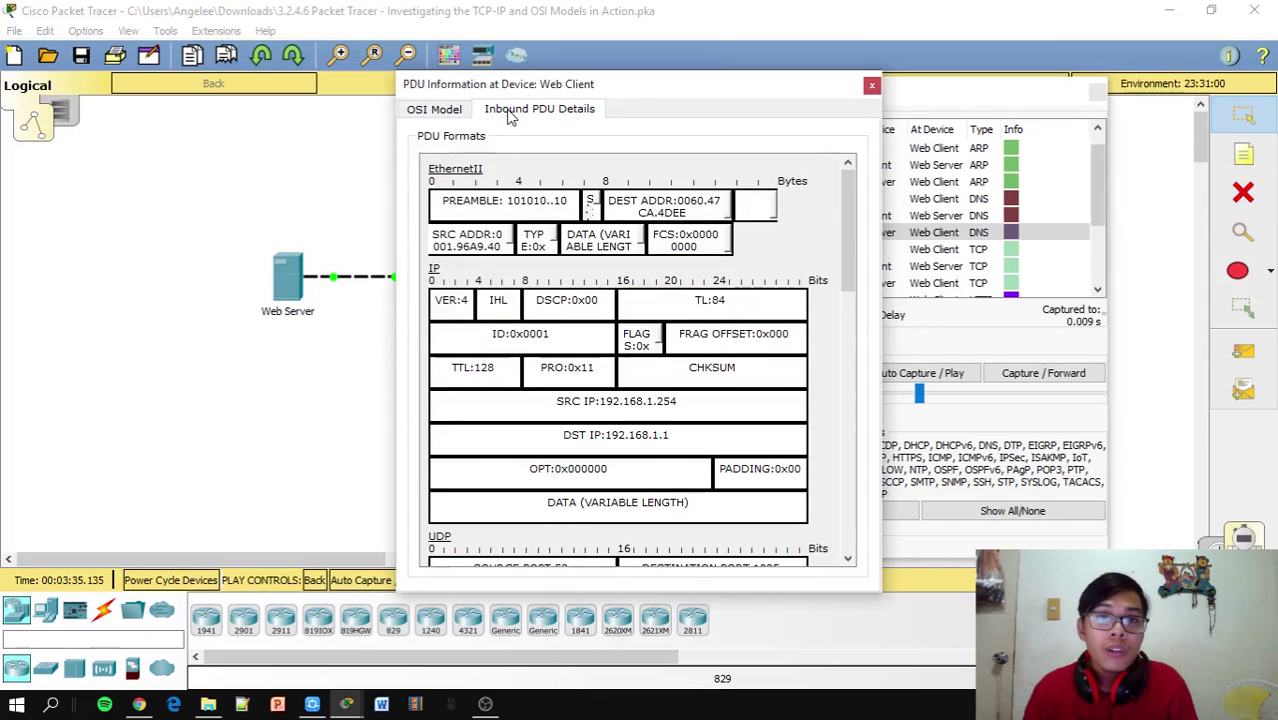
pyautogui.click(448, 112)
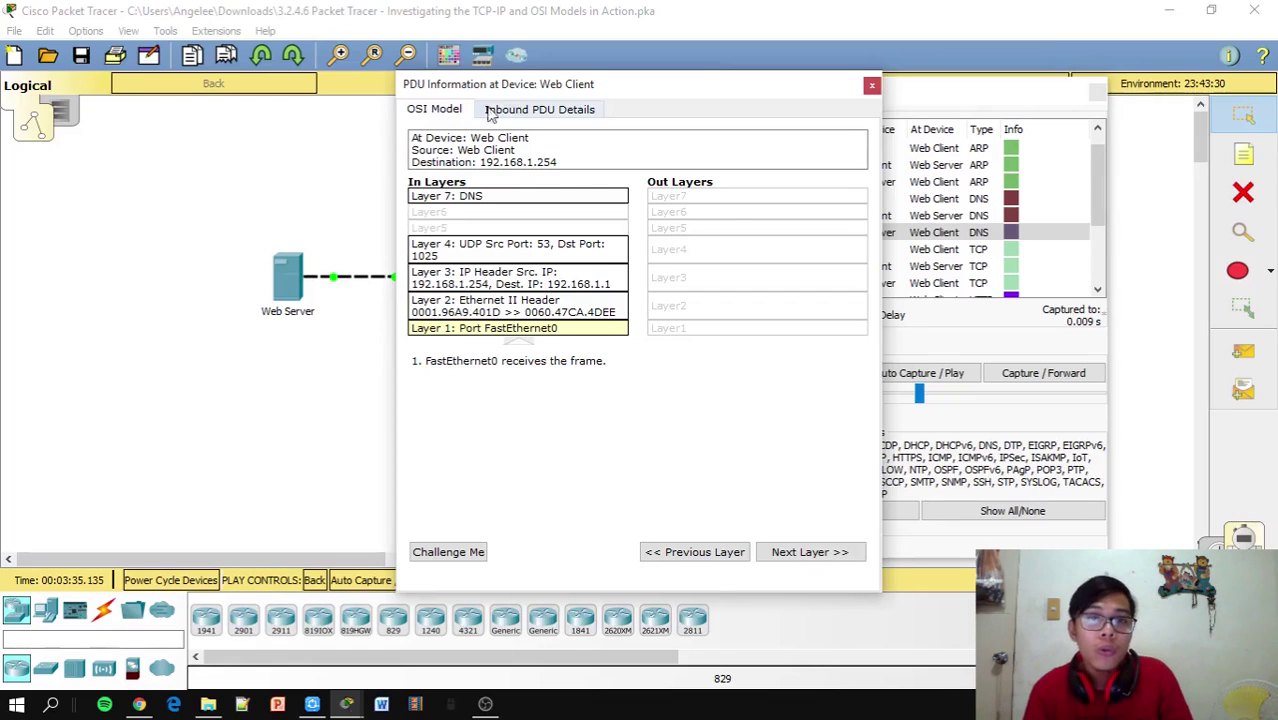
# Examine the 0.004 s DNS event's Inbound PDU Details down to the DNS Answer section, and close its PDU information.
pyautogui.click(520, 110)
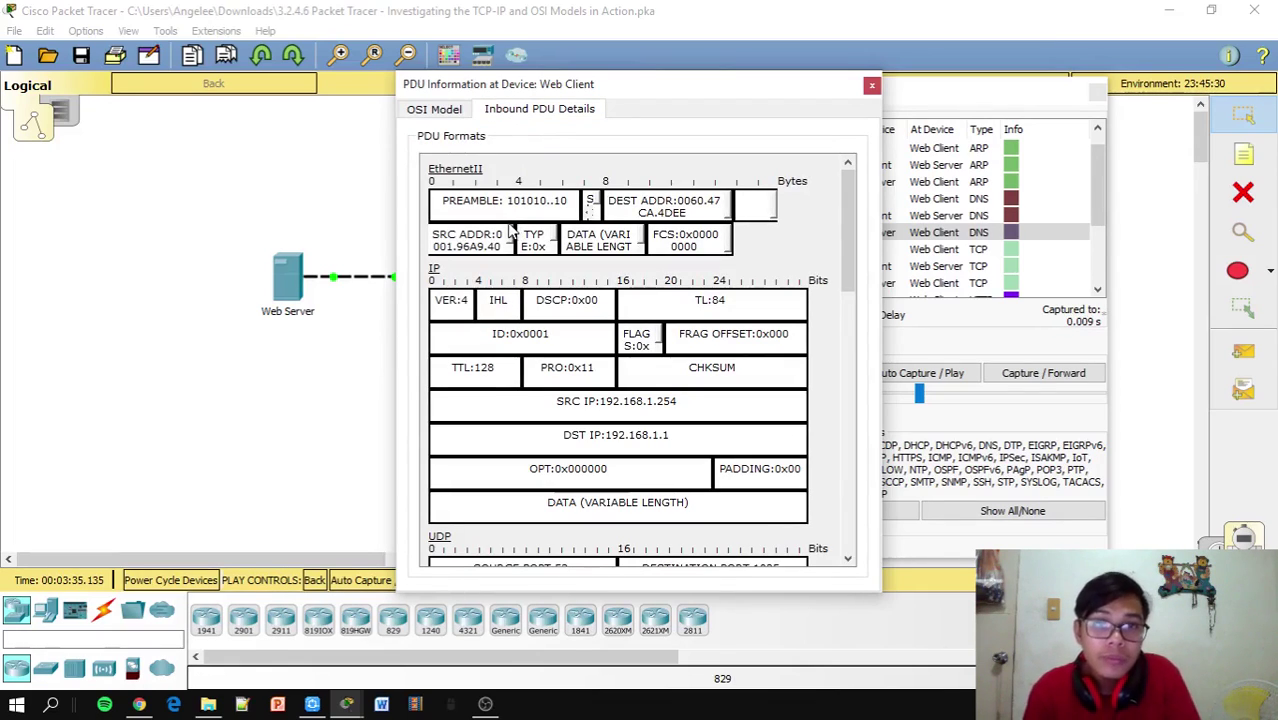
pyautogui.scroll(-10, 509, 225)
pyautogui.scroll(-3, 505, 218)
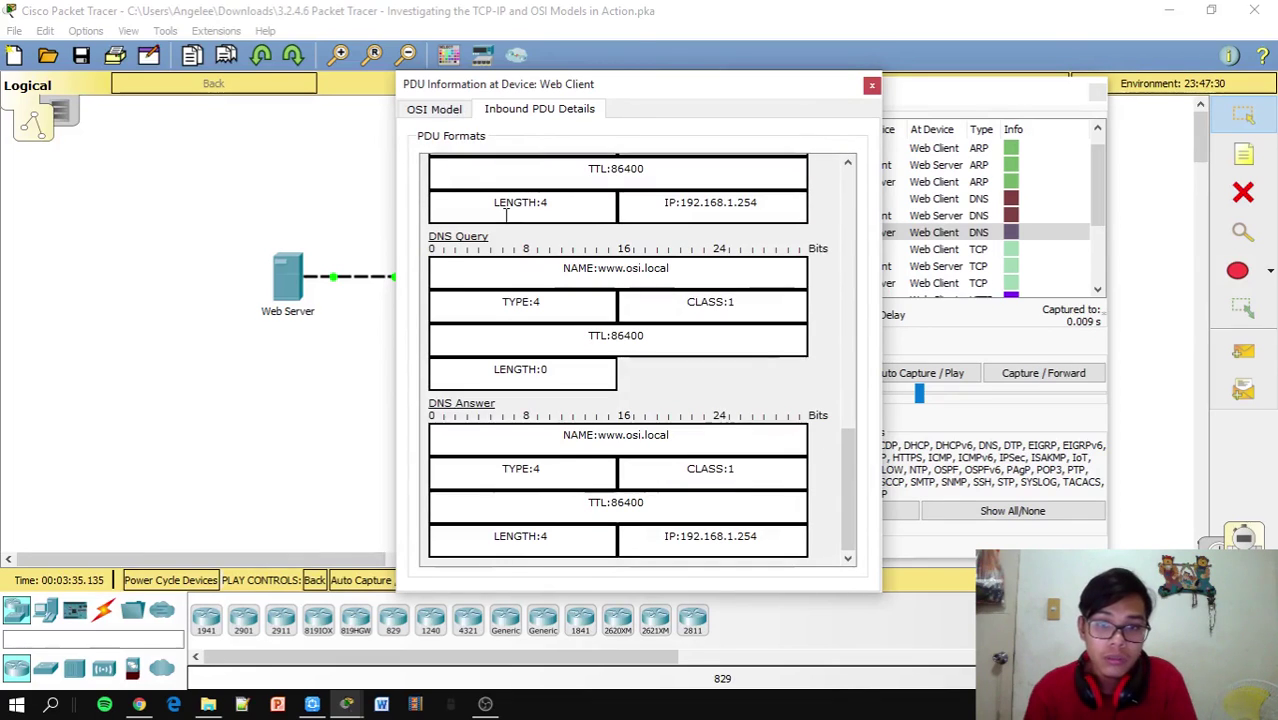
pyautogui.scroll(5, 506, 214)
pyautogui.scroll(8, 505, 215)
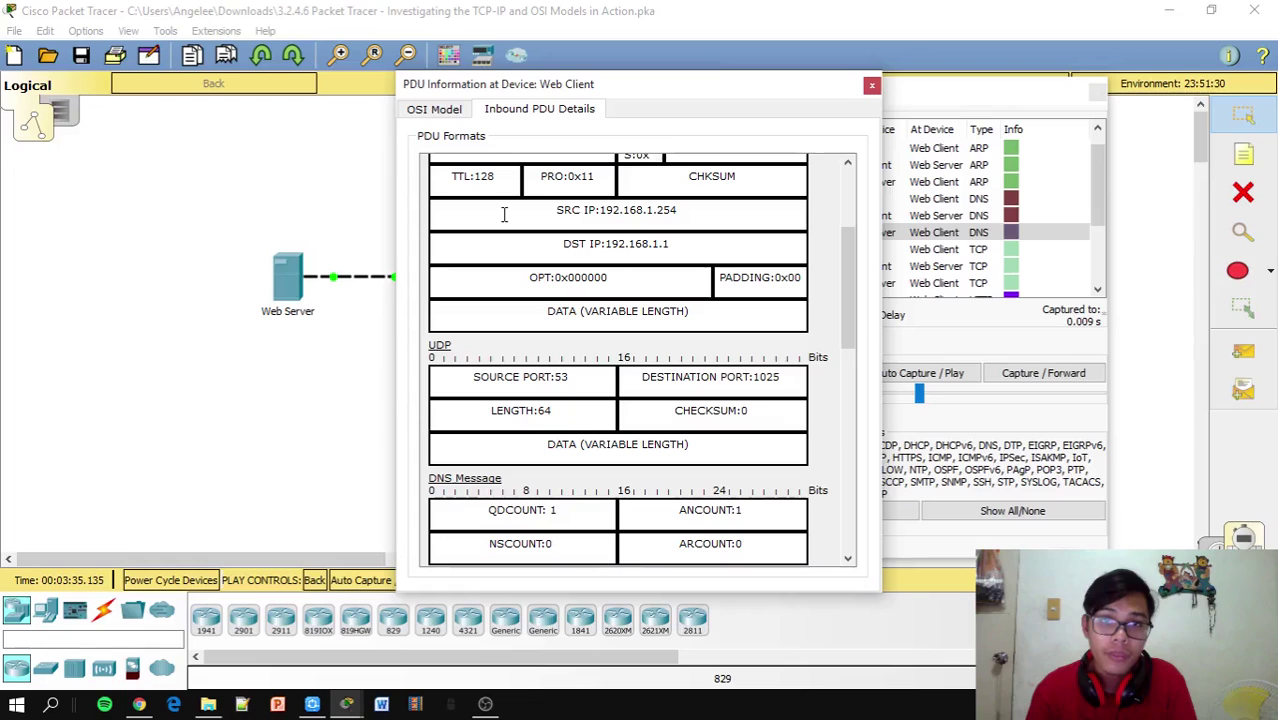
pyautogui.scroll(1, 505, 215)
pyautogui.scroll(1, 505, 215)
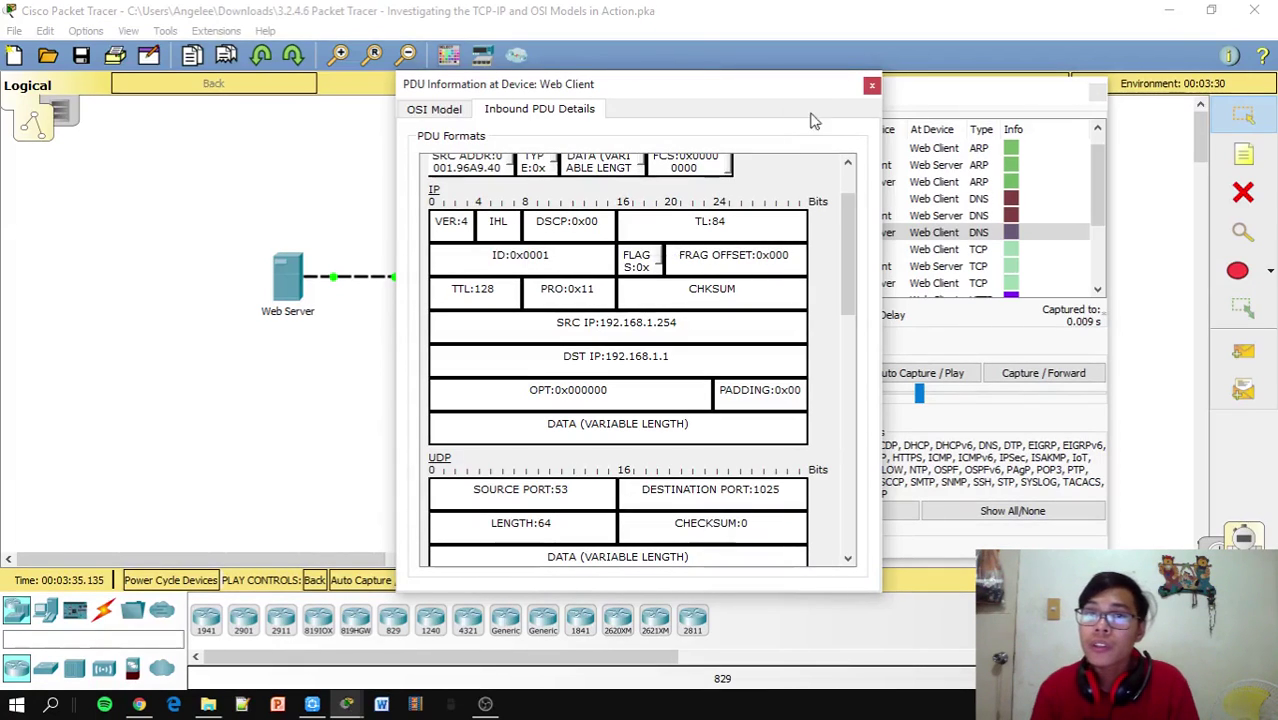
pyautogui.click(870, 86)
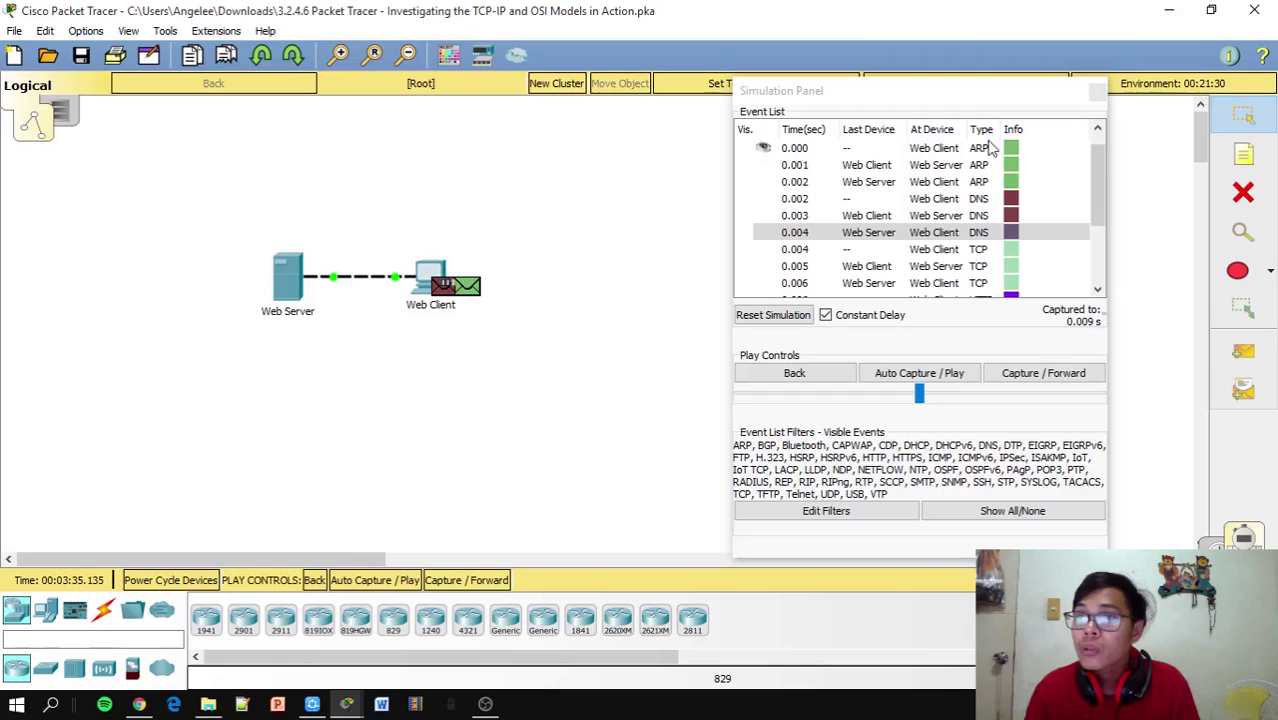
# Inspect the OSI Model layers of the first HTTP event (0.006 s) at the Web Client, and close its PDU information.
pyautogui.click(1100, 203)
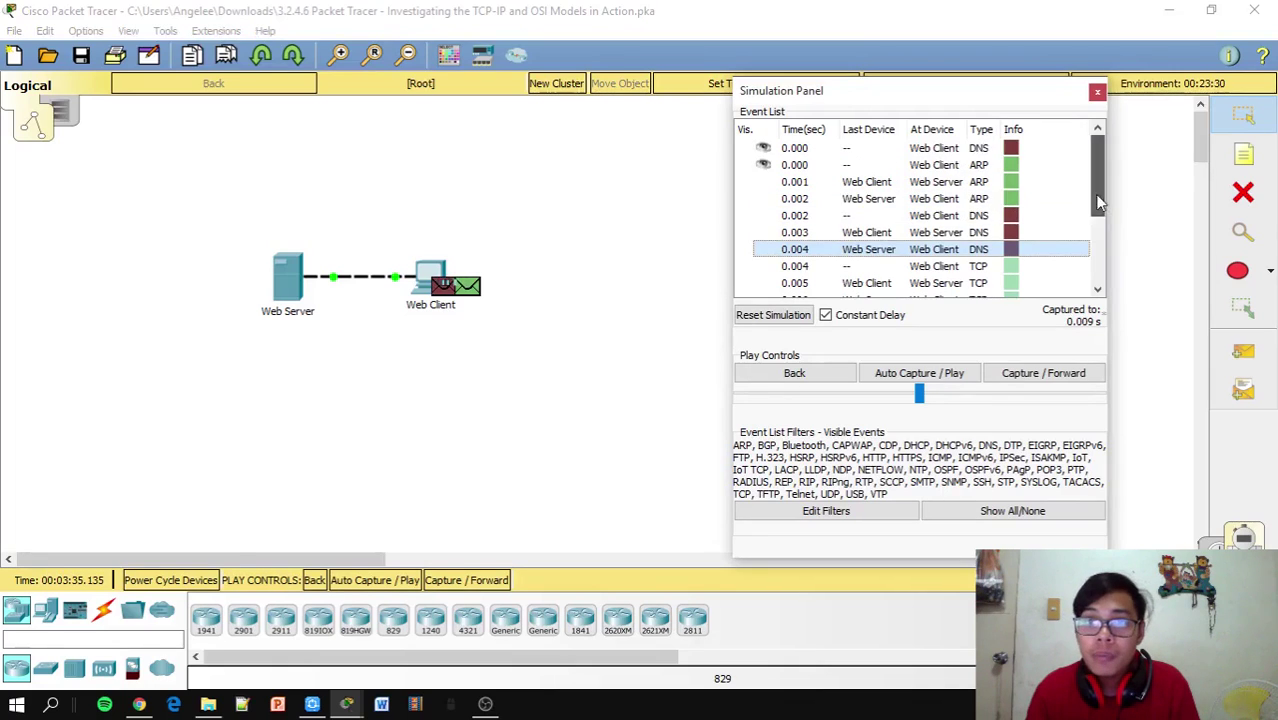
pyautogui.scroll(-1, 1061, 211)
pyautogui.click(1008, 266)
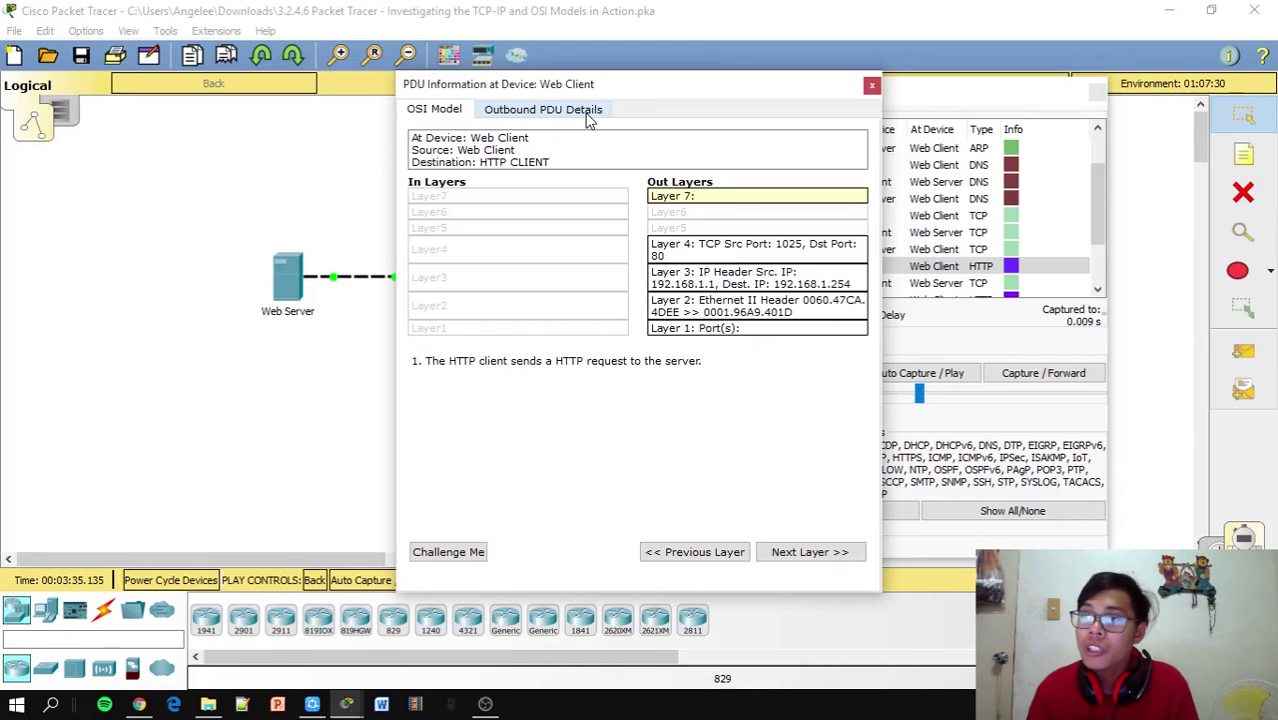
pyautogui.click(872, 86)
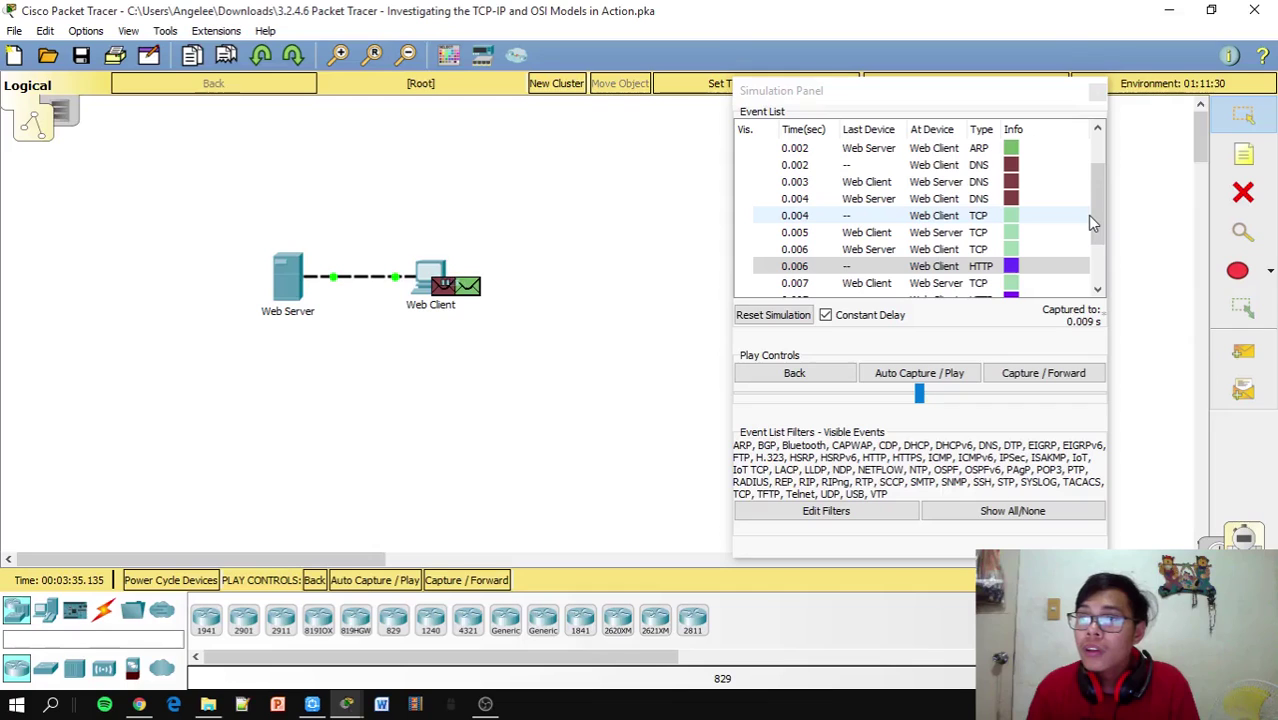
# Open the PDU information of the last TCP event (0.009 s) at the Web Client.
pyautogui.moveTo(1092, 214); pyautogui.dragTo(1092, 249)
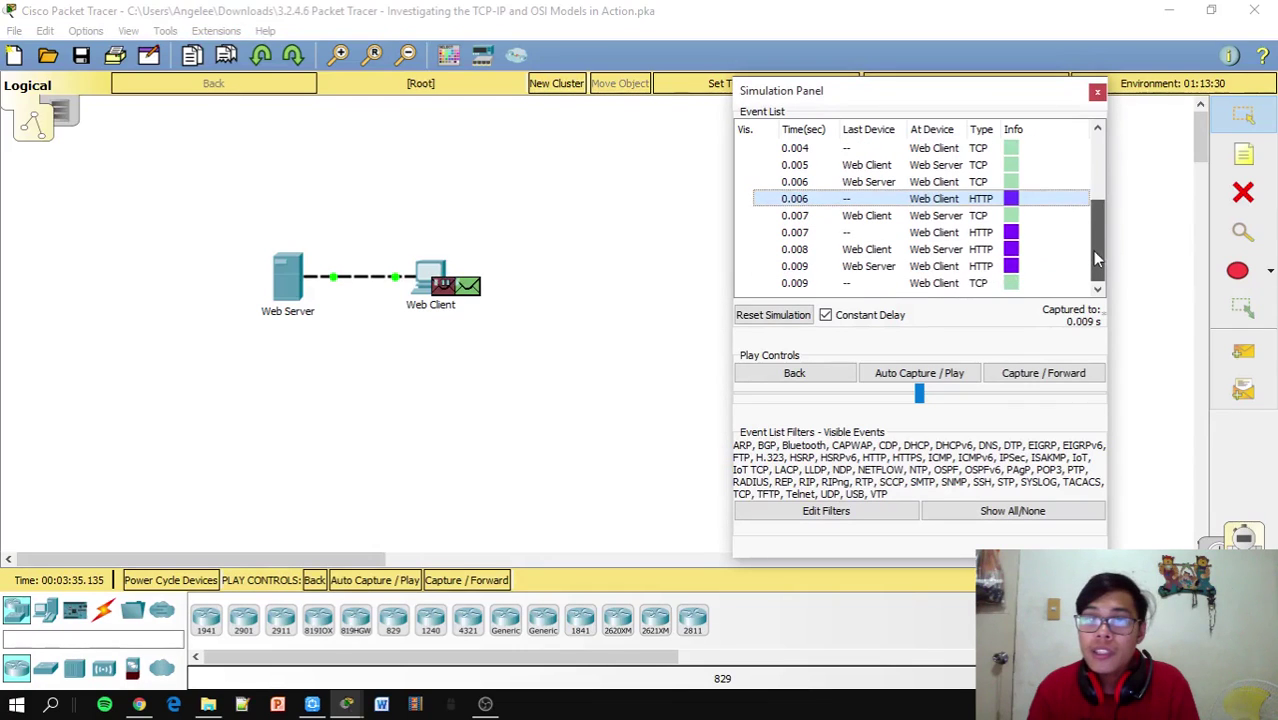
pyautogui.click(1011, 284)
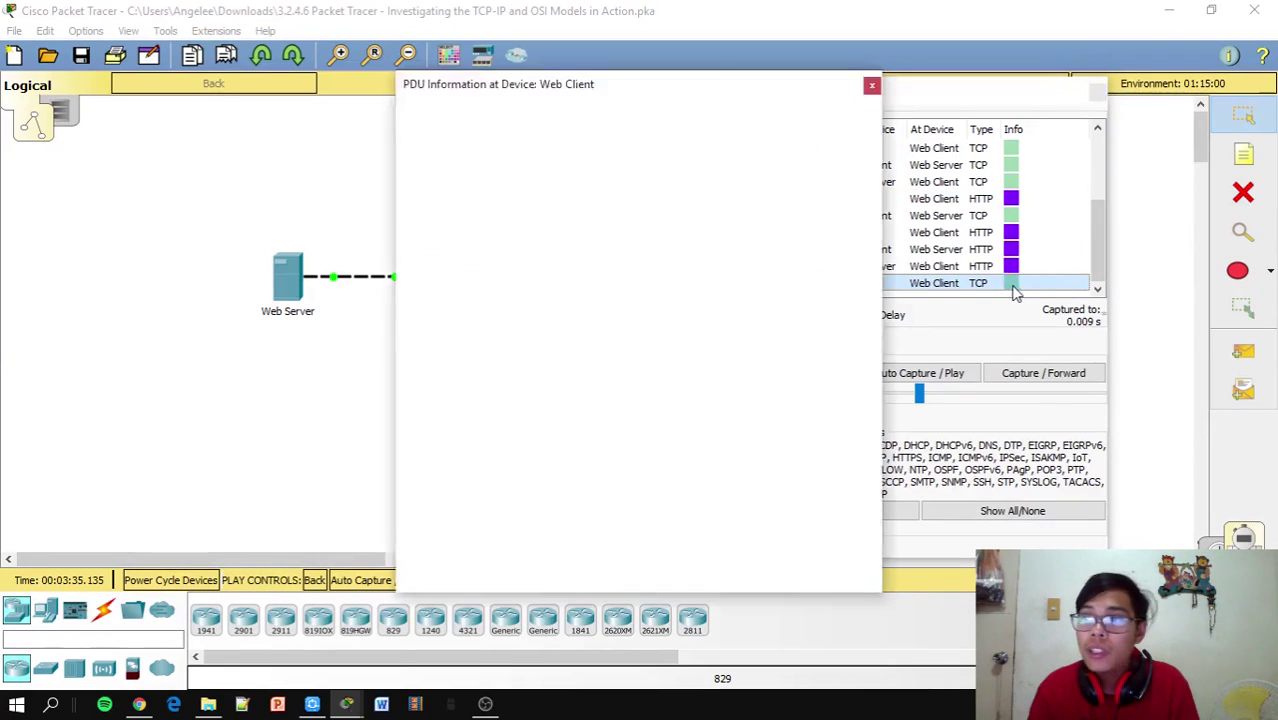